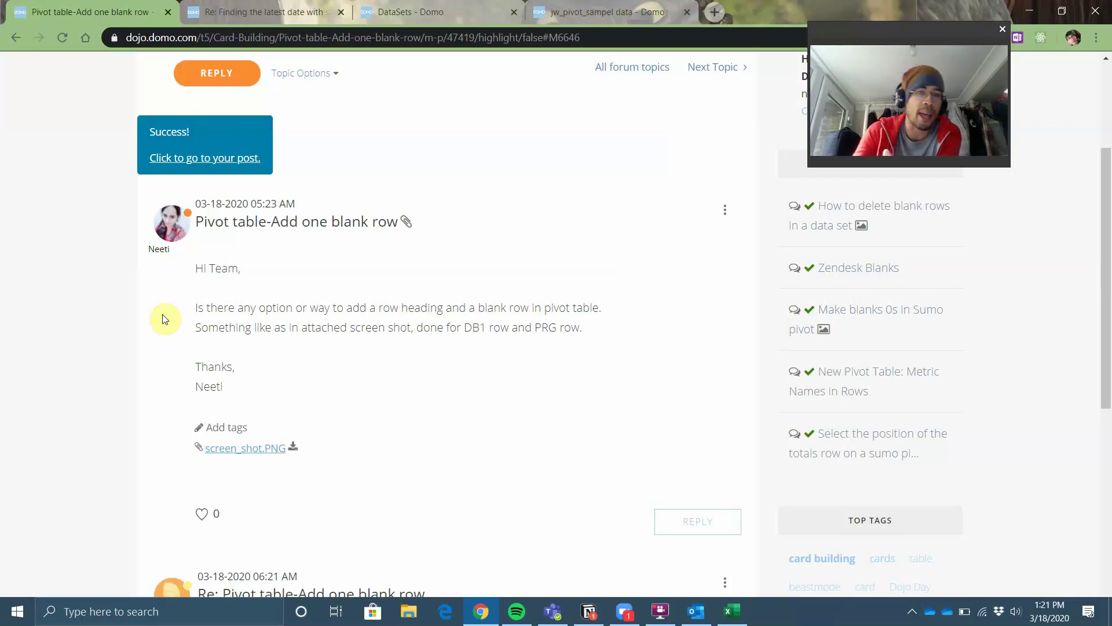
Step: View the screen_shot.PNG attachment of the forum post and examine the requested pivot table layout with its DB1 and PRG heading rows
click(232, 449)
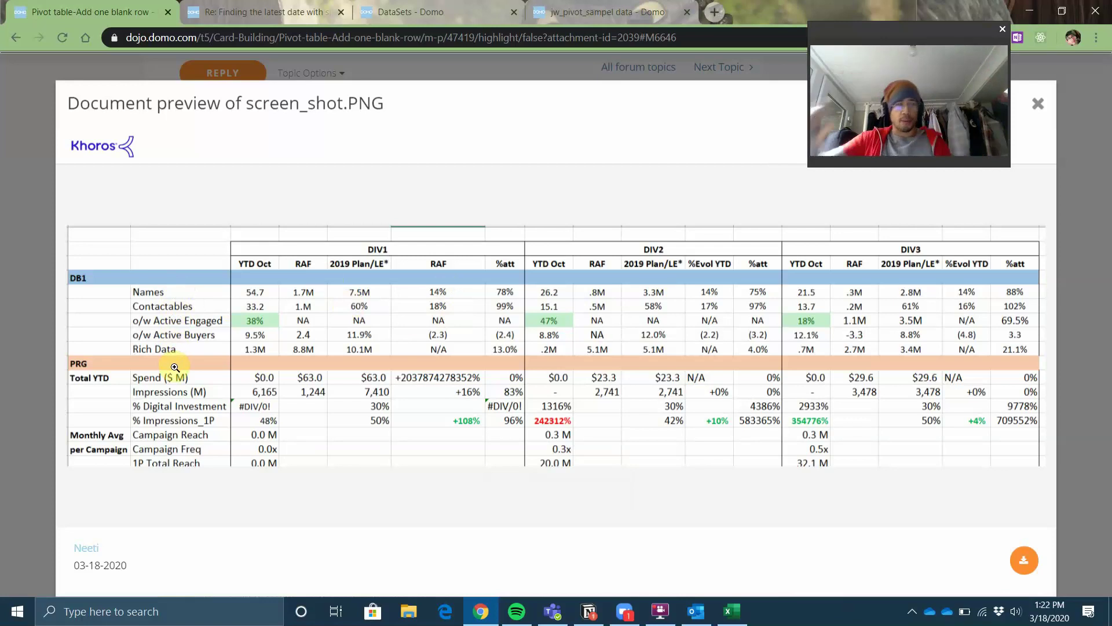
mouse_move(301, 255)
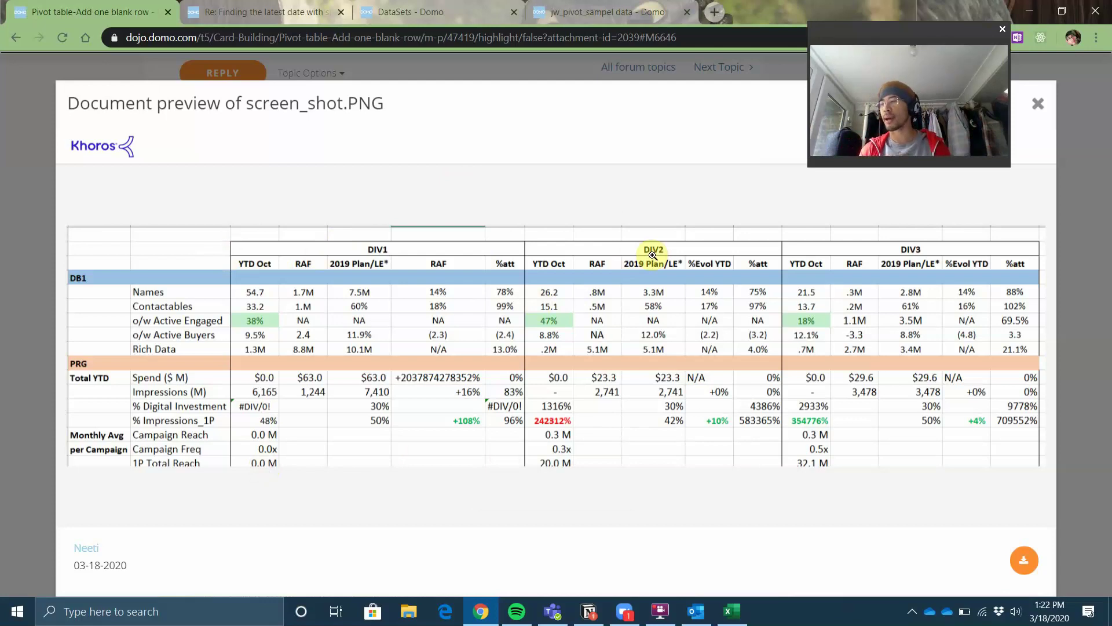
Step: Look through the data rows of the jw_pivot_sampel data dataset, across to its _JoinCol column
click(453, 13)
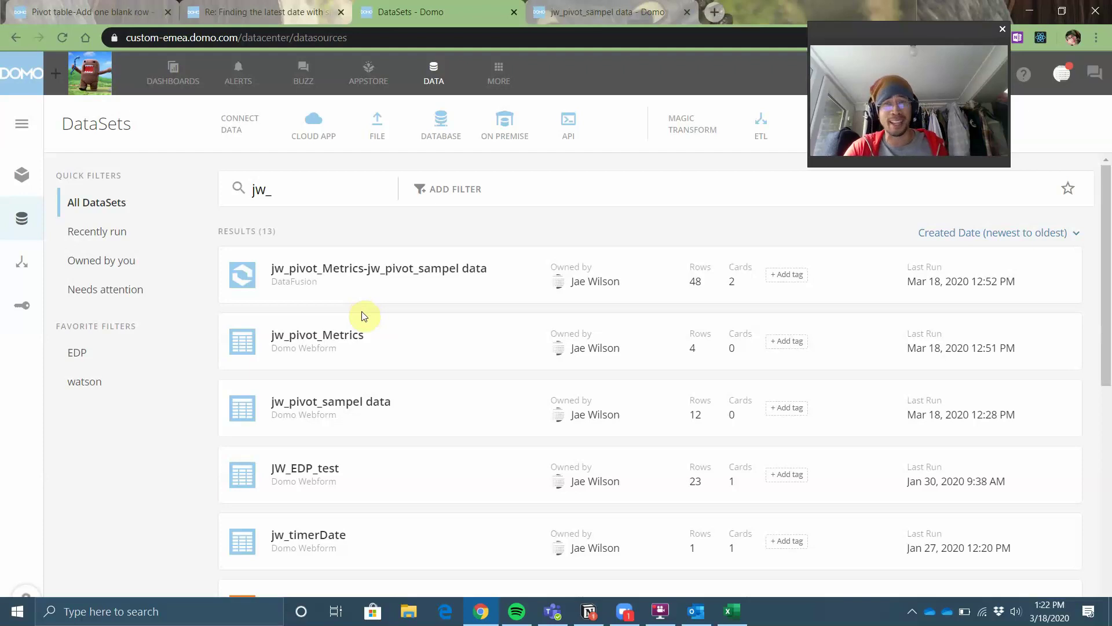
click(309, 411)
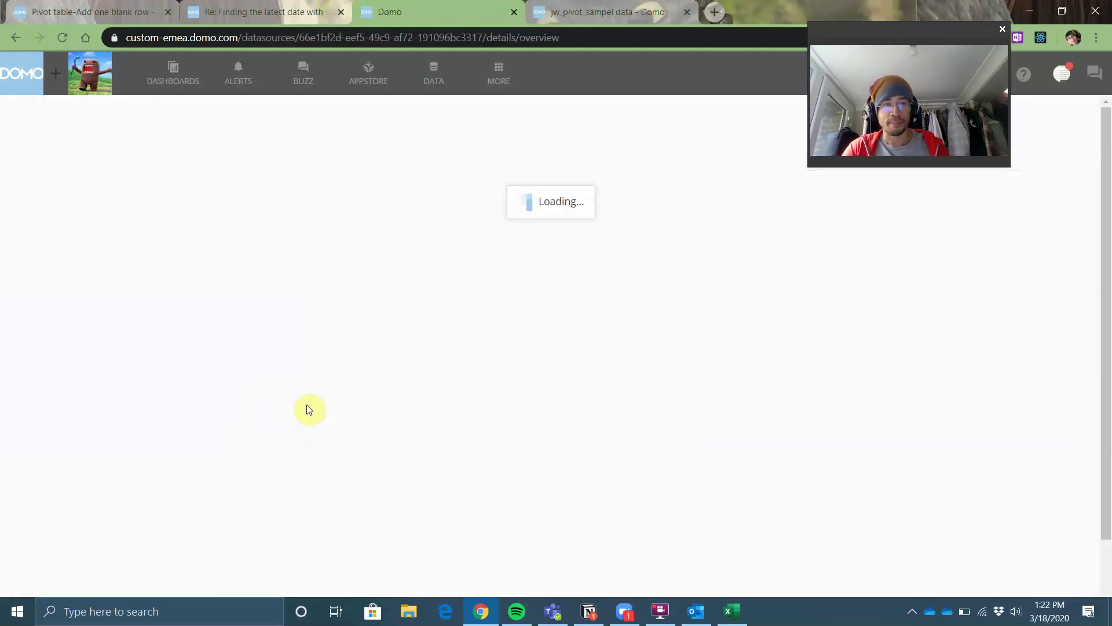
click(116, 232)
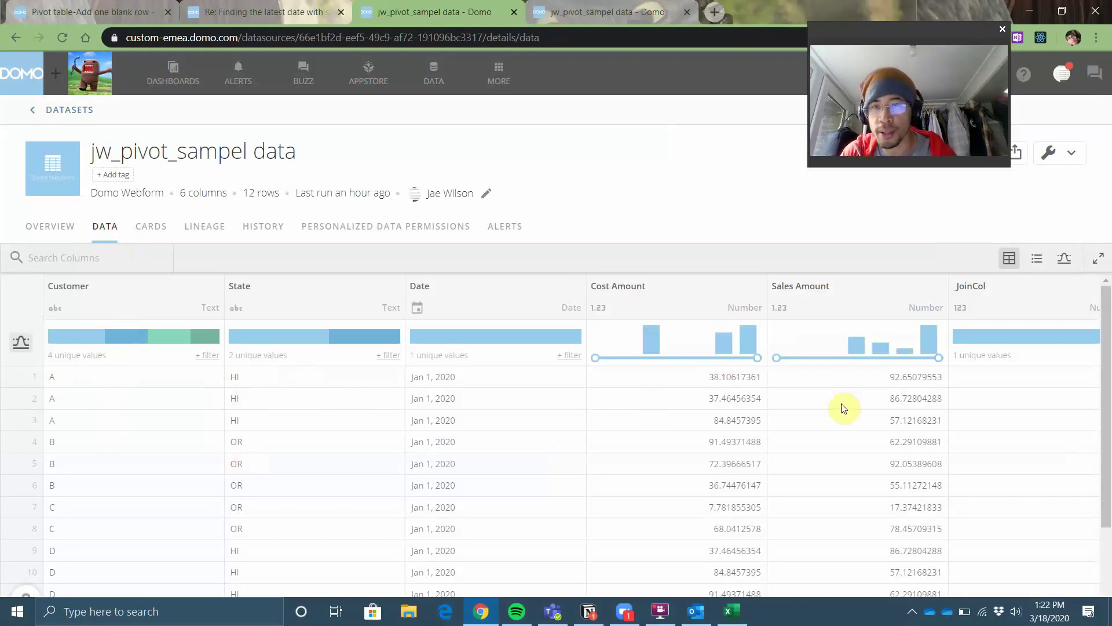
scroll(757, 390, right, 3)
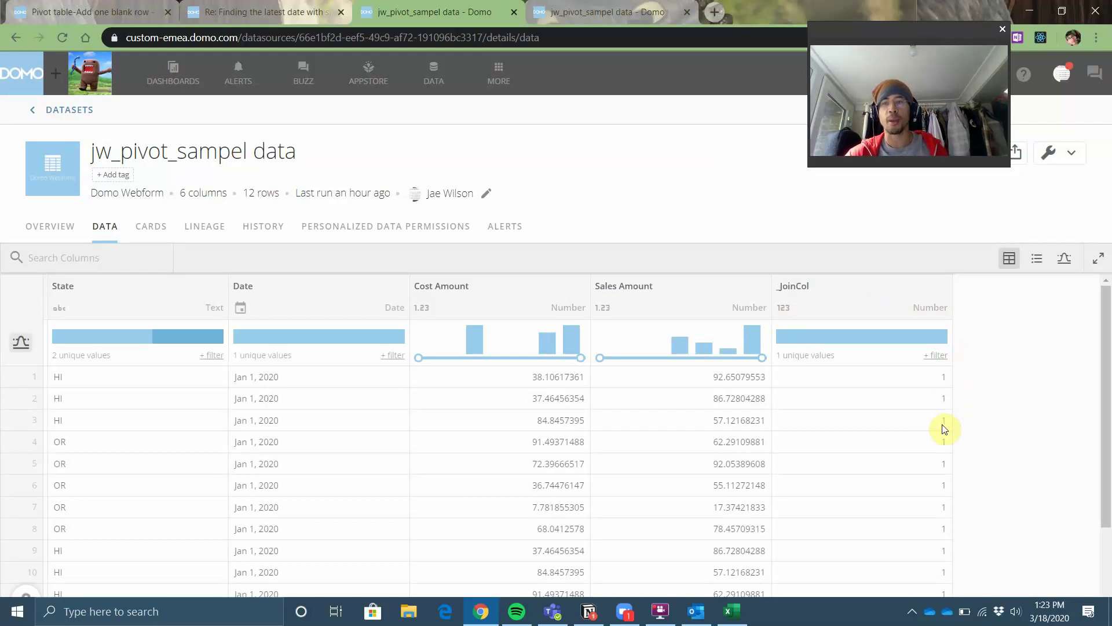
click(68, 111)
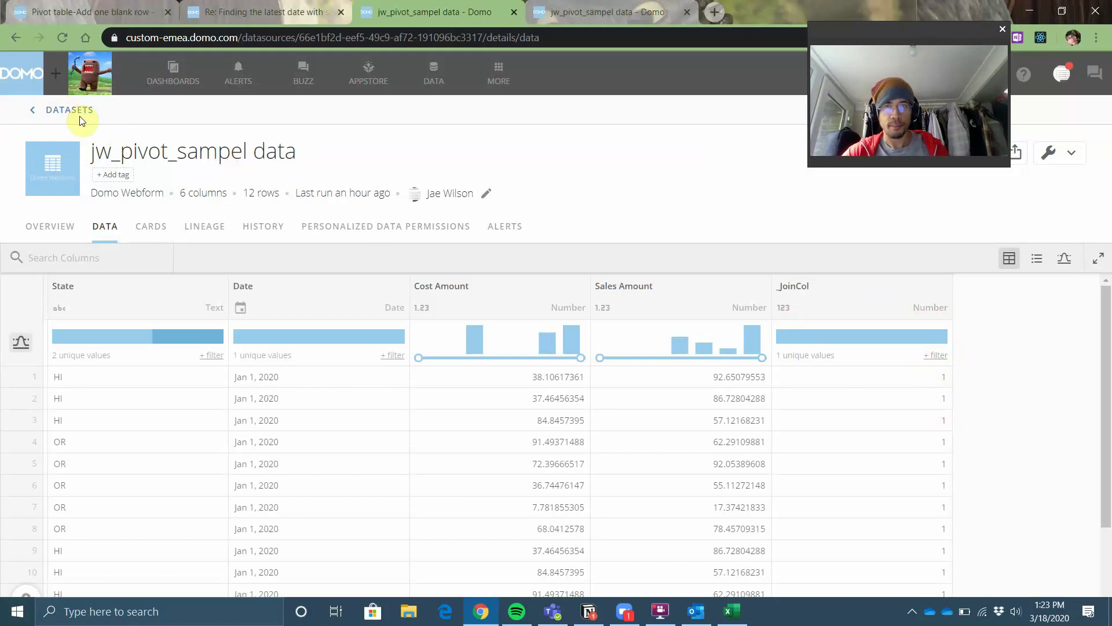
Step: Start a new card on the jw_pivot_sampel data dataset and change its chart type to a table
click(152, 238)
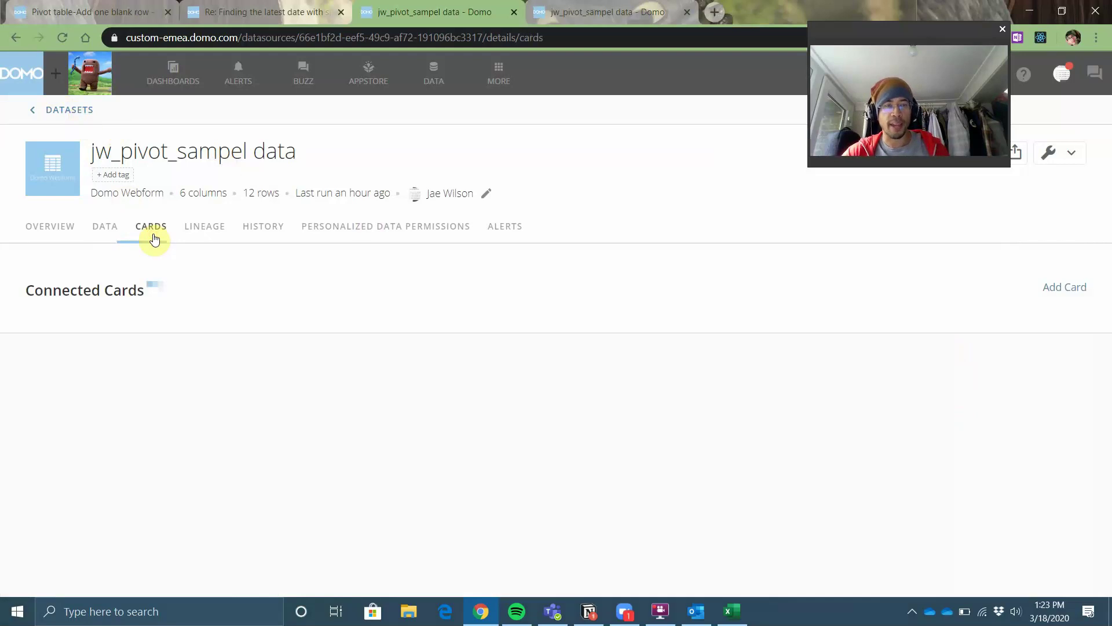
click(1054, 293)
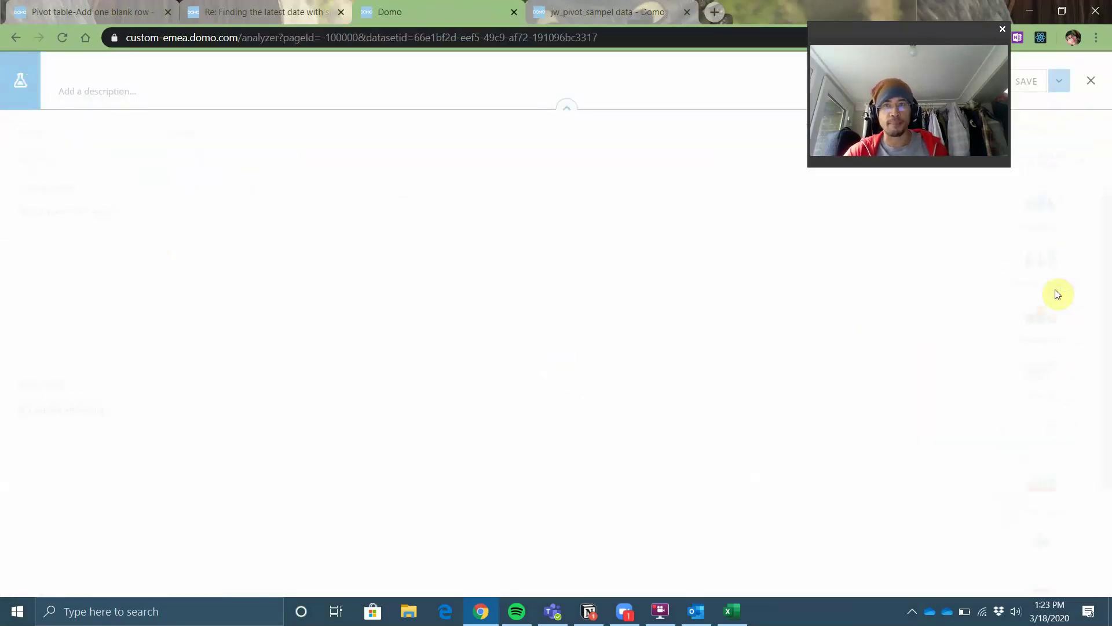
scroll(1043, 522, down, 4)
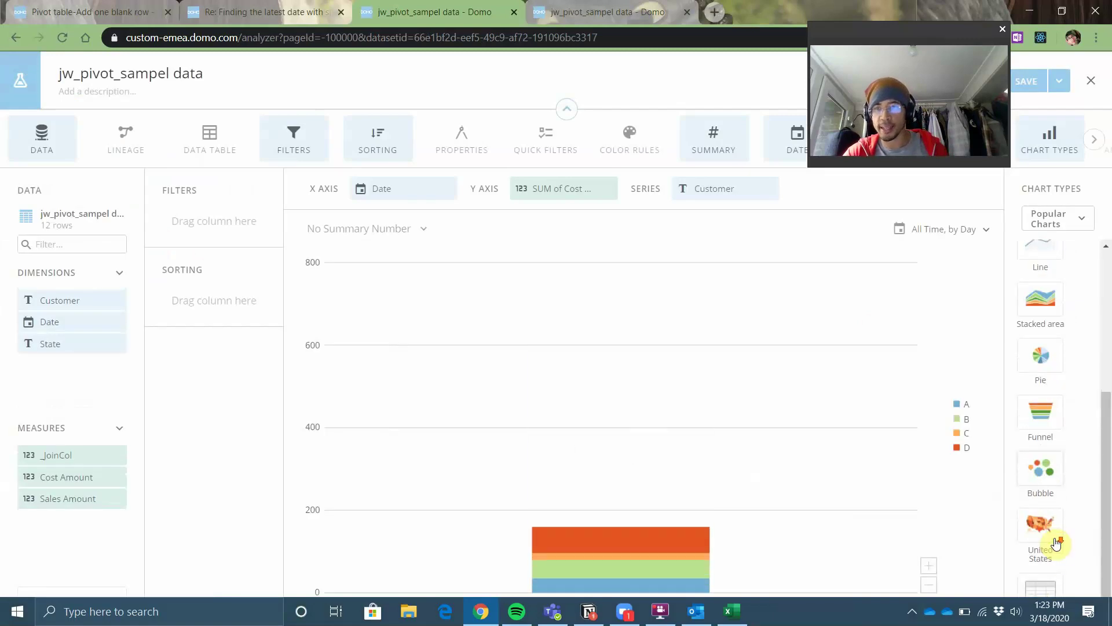
click(1041, 586)
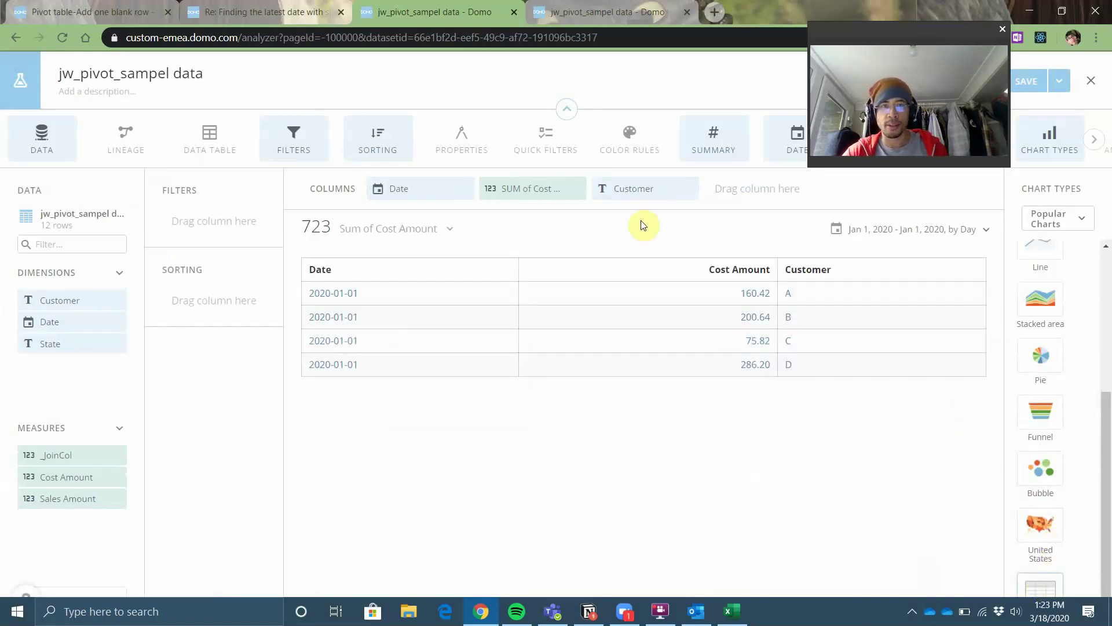
Step: Remove Date from the table columns and place Customer ahead of the summed Cost Amount
click(464, 188)
drag(512, 198, 617, 193)
drag(556, 185, 517, 209)
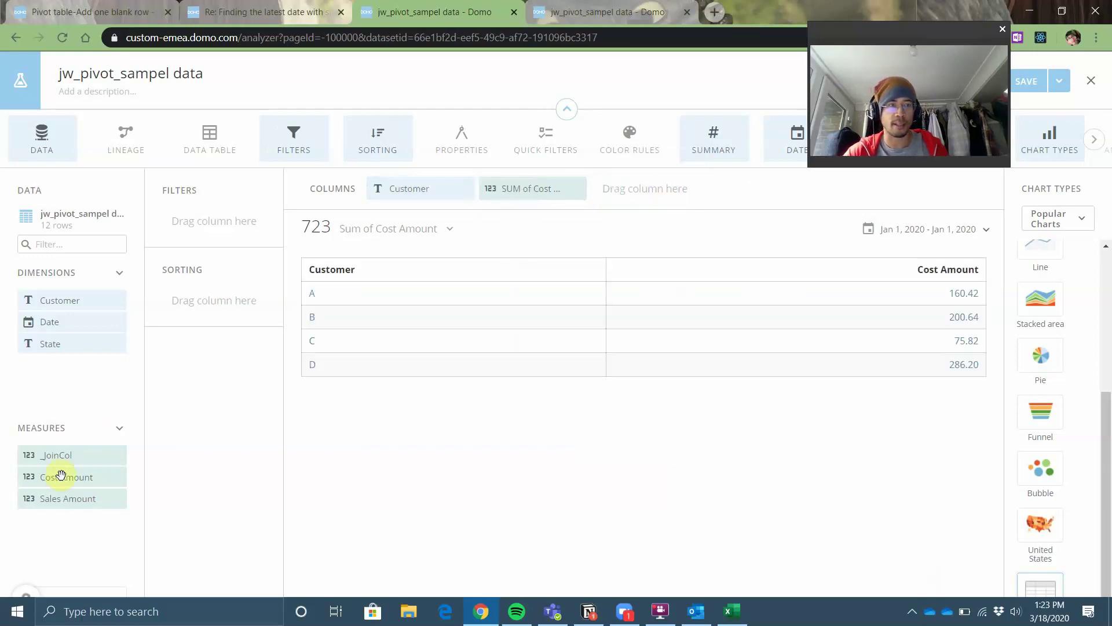
Step: Add Sales Amount between Customer and Cost Amount with a Sum calculation, and leave the card without saving
drag(63, 498, 521, 196)
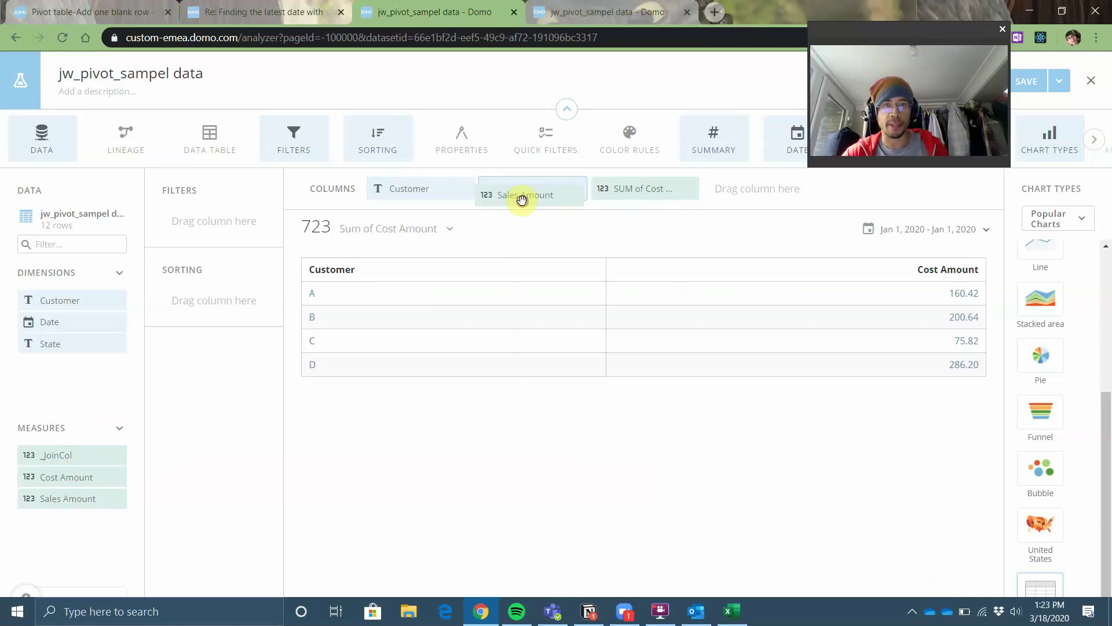
click(521, 196)
click(518, 245)
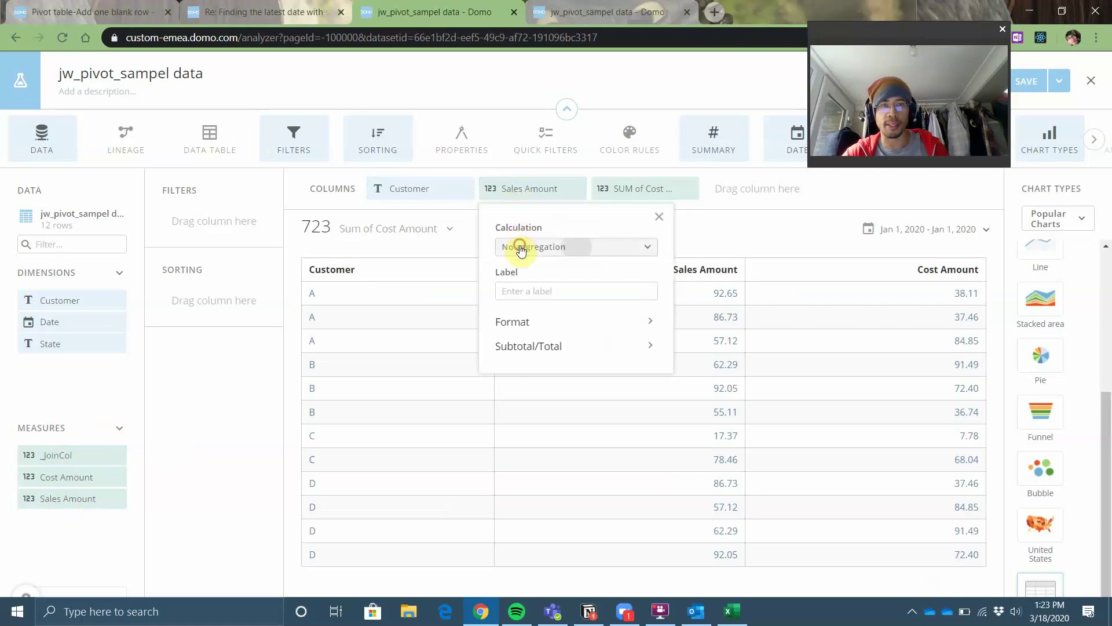
click(529, 275)
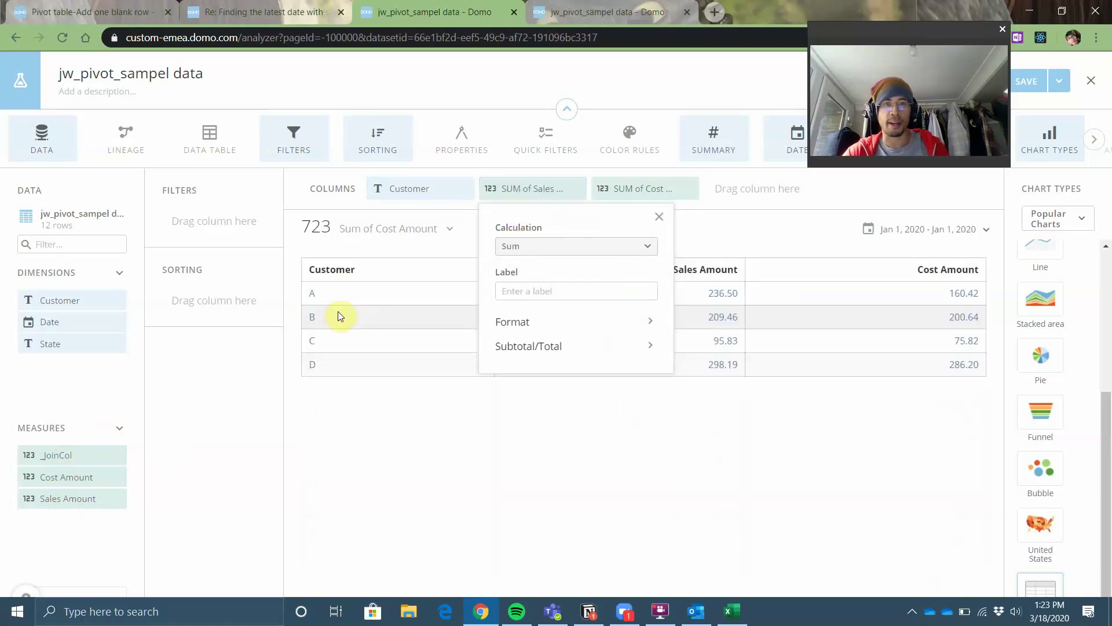
click(676, 437)
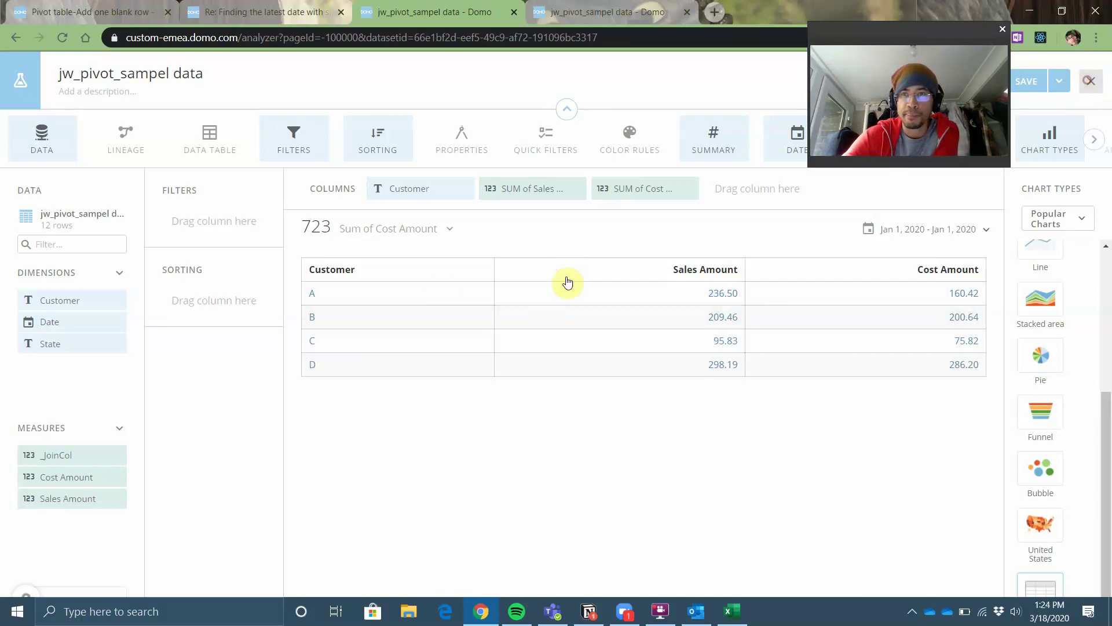
click(627, 139)
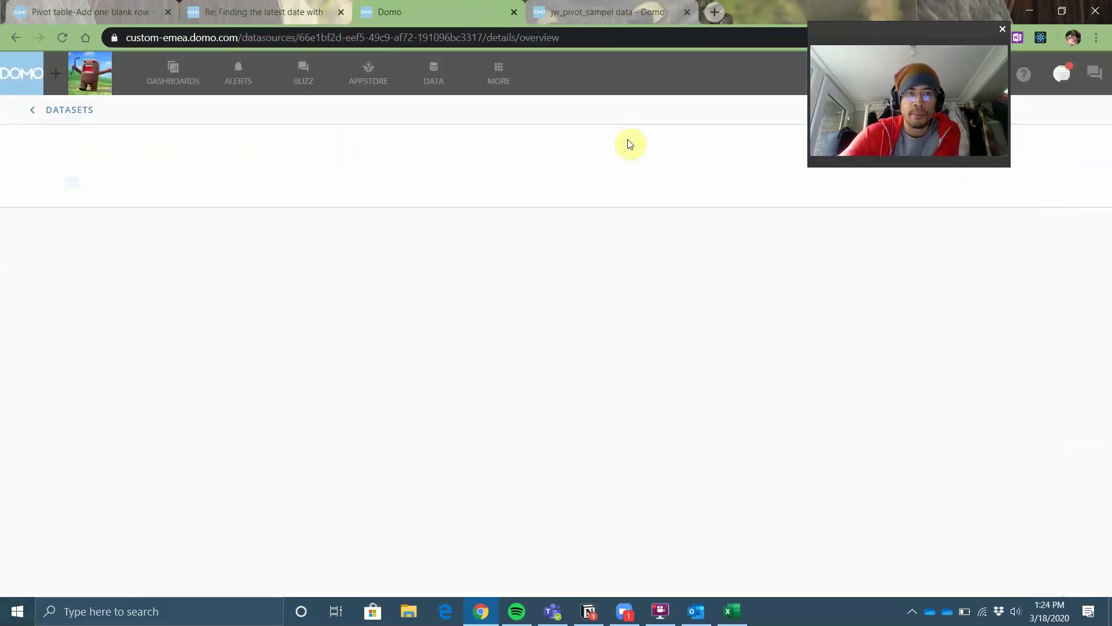
Step: View the data rows of the jw_pivot_Metrics dataset
click(55, 110)
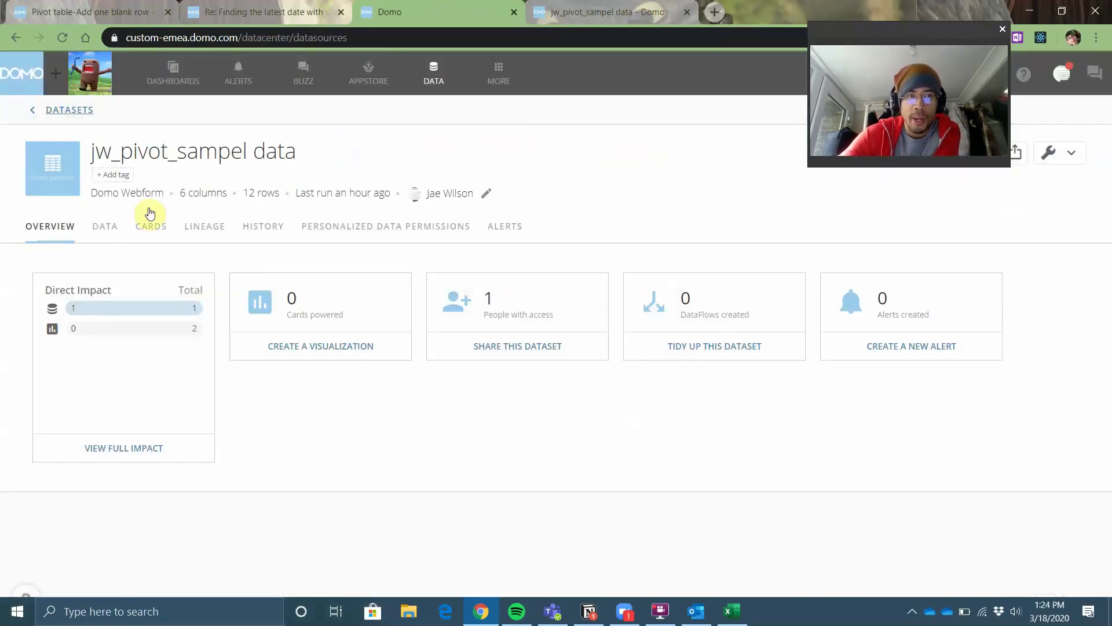
click(349, 354)
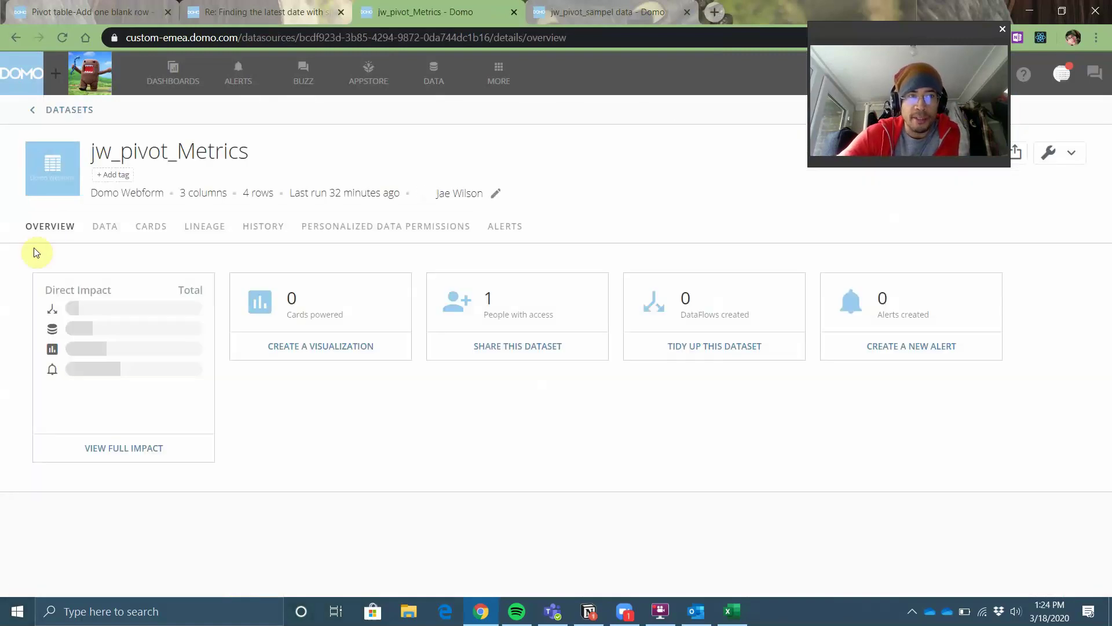
click(99, 236)
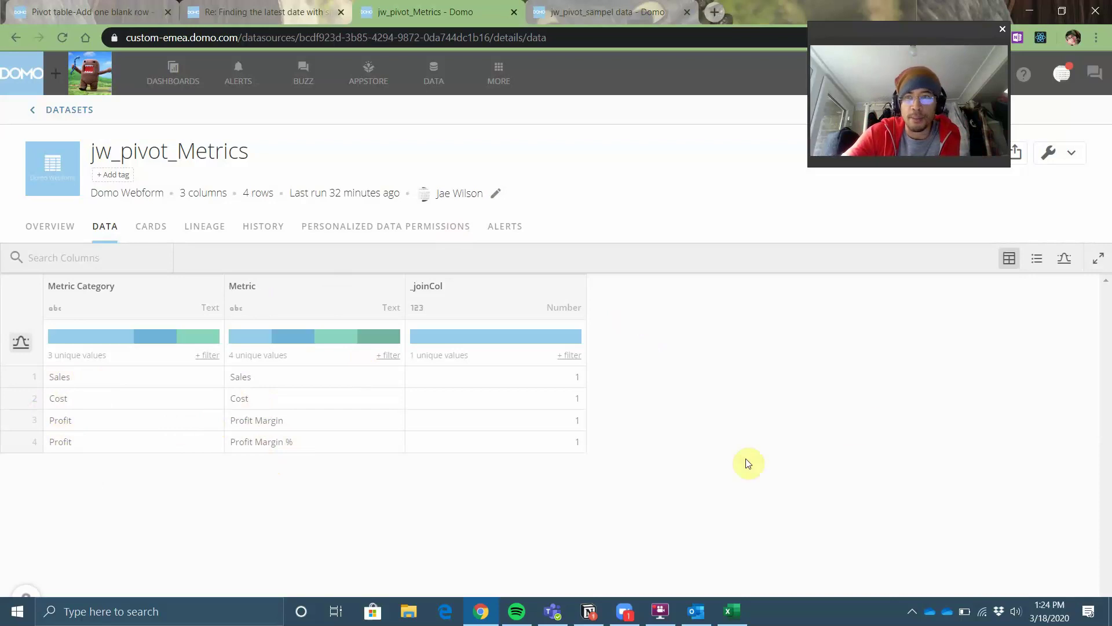
Step: Open the jw_pivot_Metrics webform for editing and enter Labor Adj as both Metric Category and Metric in row 5
click(1071, 153)
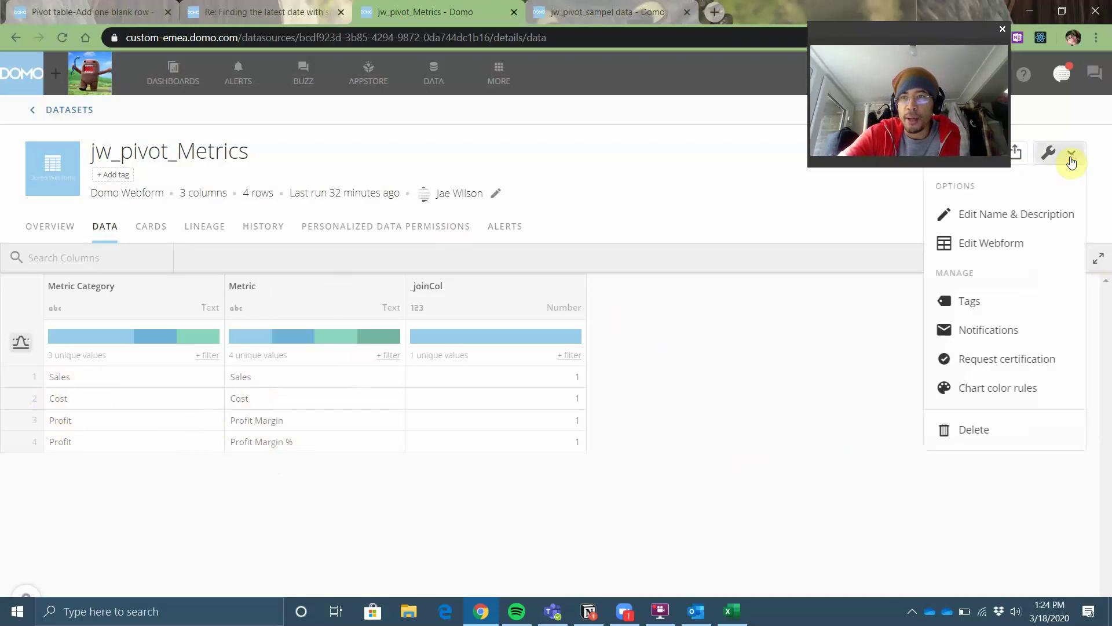
click(999, 244)
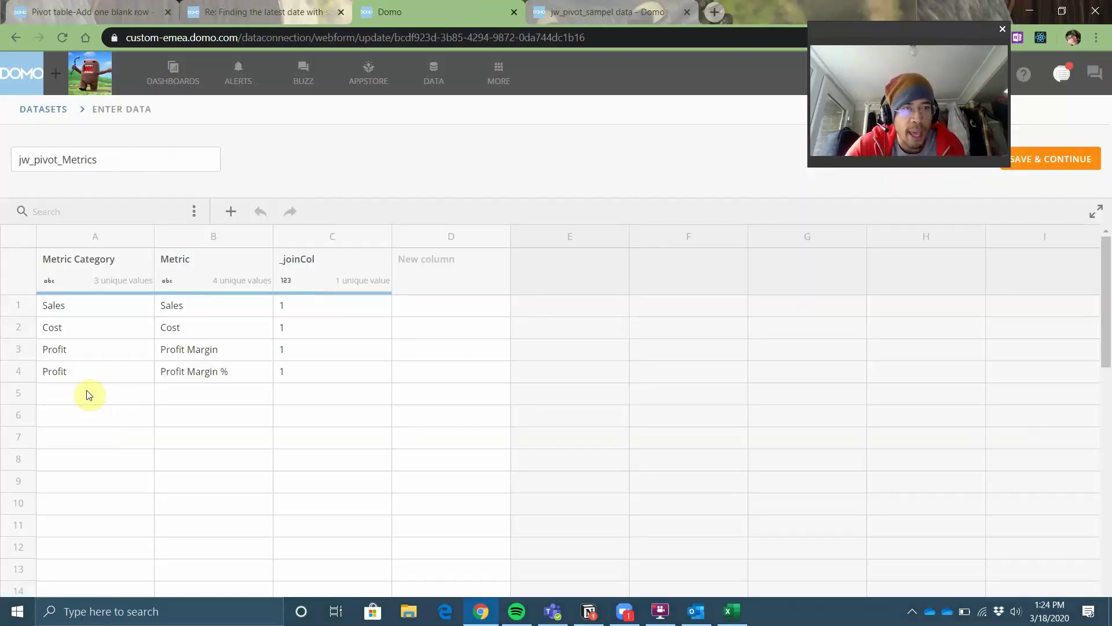
click(86, 392)
text(L)
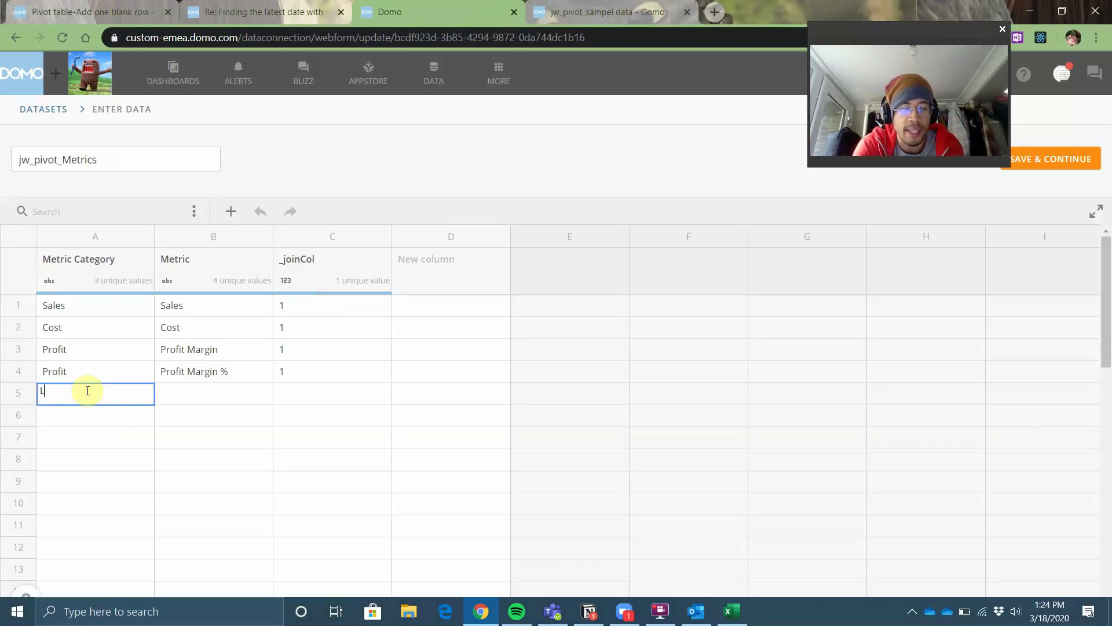
text(abor Adj)
key(Tab)
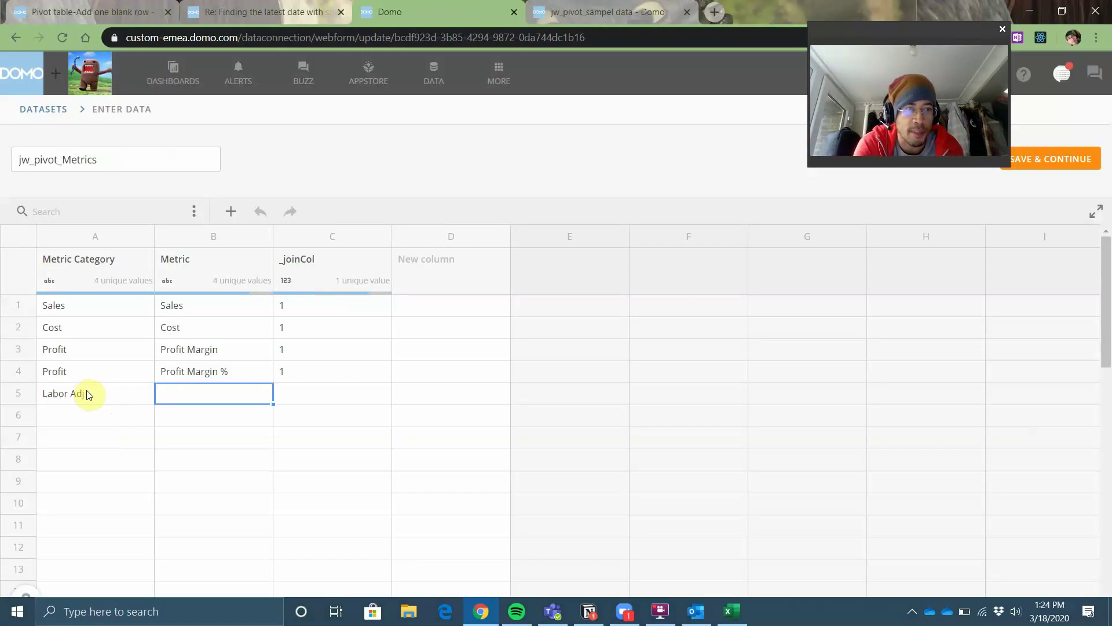
text(Labor Adj)
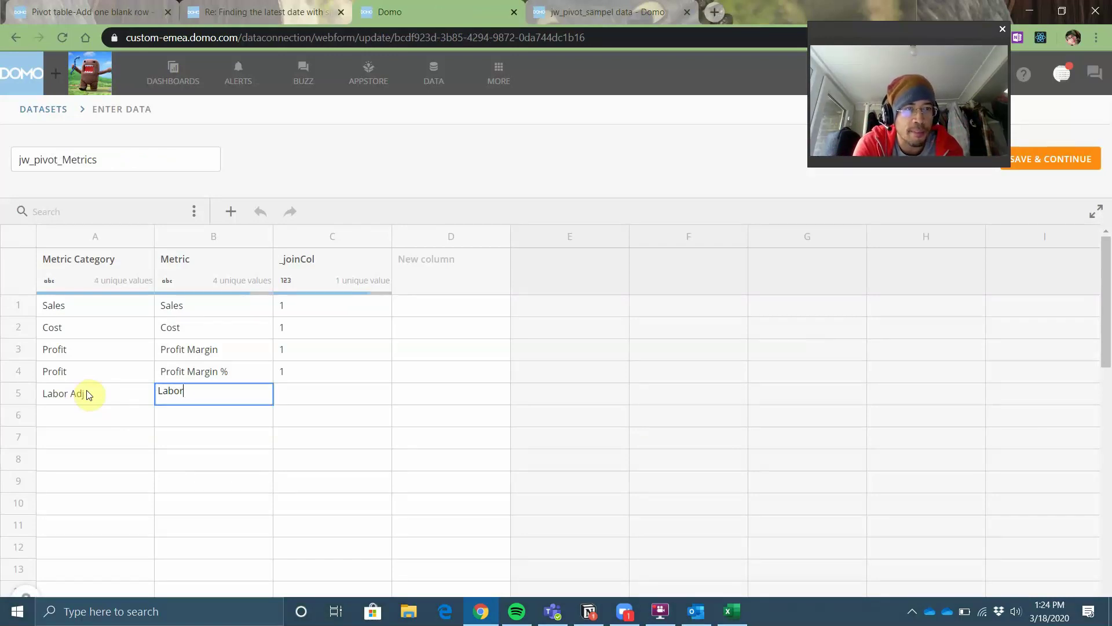
key(Return)
Step: Change the Metric Category of the Labor Adj row to Cost and set its _joinCol to 1
click(89, 394)
text(Cost)
key(Tab)
key(Tab)
text(1)
key(Tab)
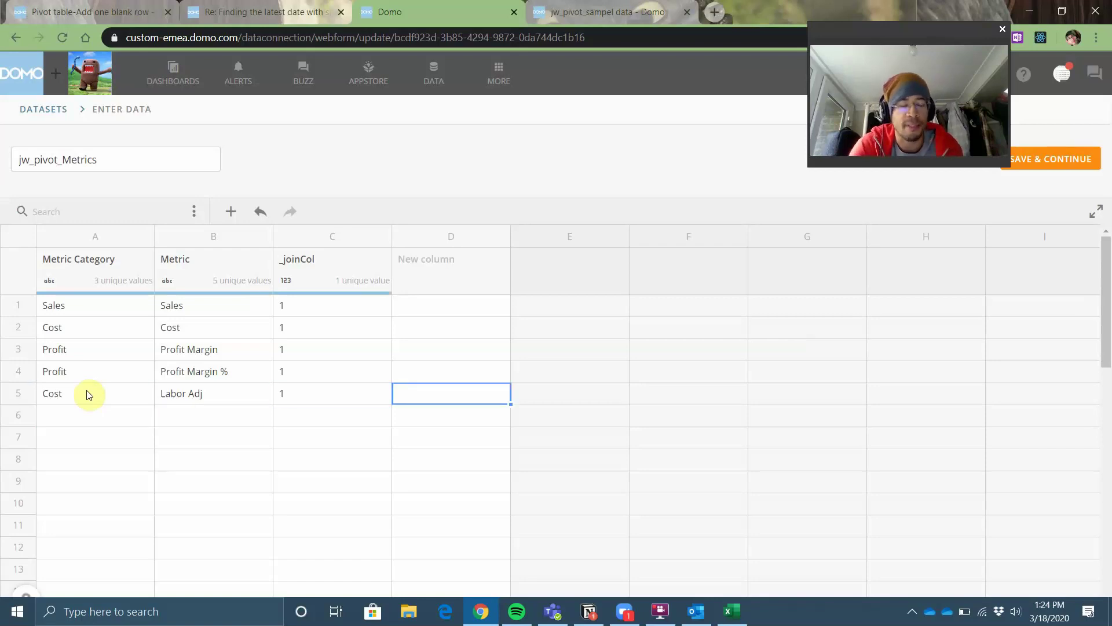
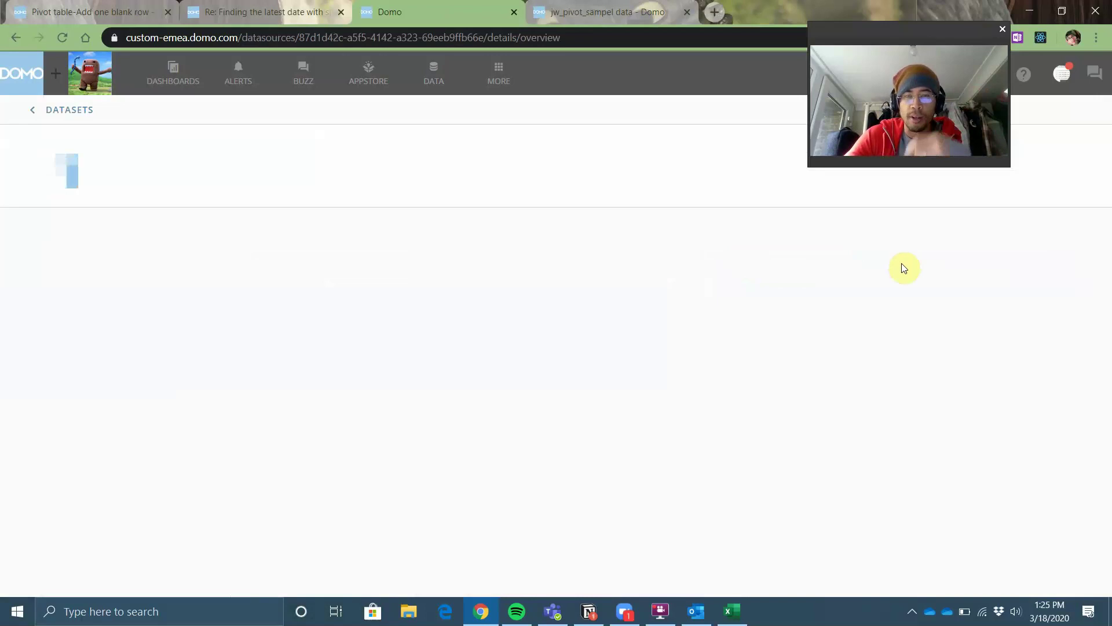
Step: Open the jw_pivot_Metrics-jw_pivot_sampel data fusion for editing, review its input datasets and join column link, and leave without changes
click(1049, 152)
click(1007, 245)
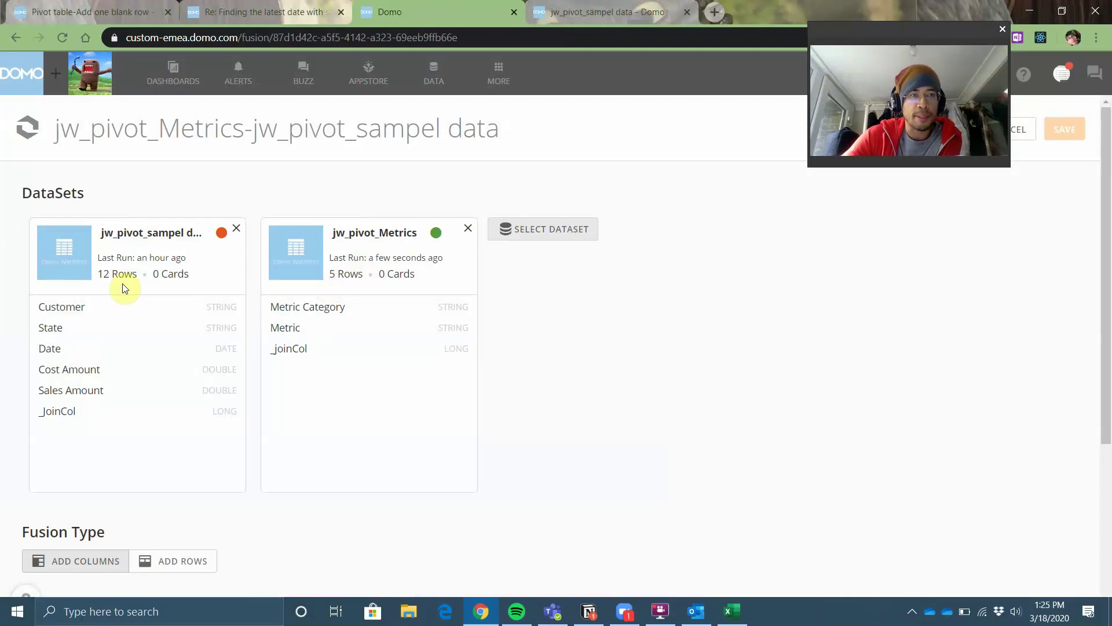
scroll(356, 365, down, 5)
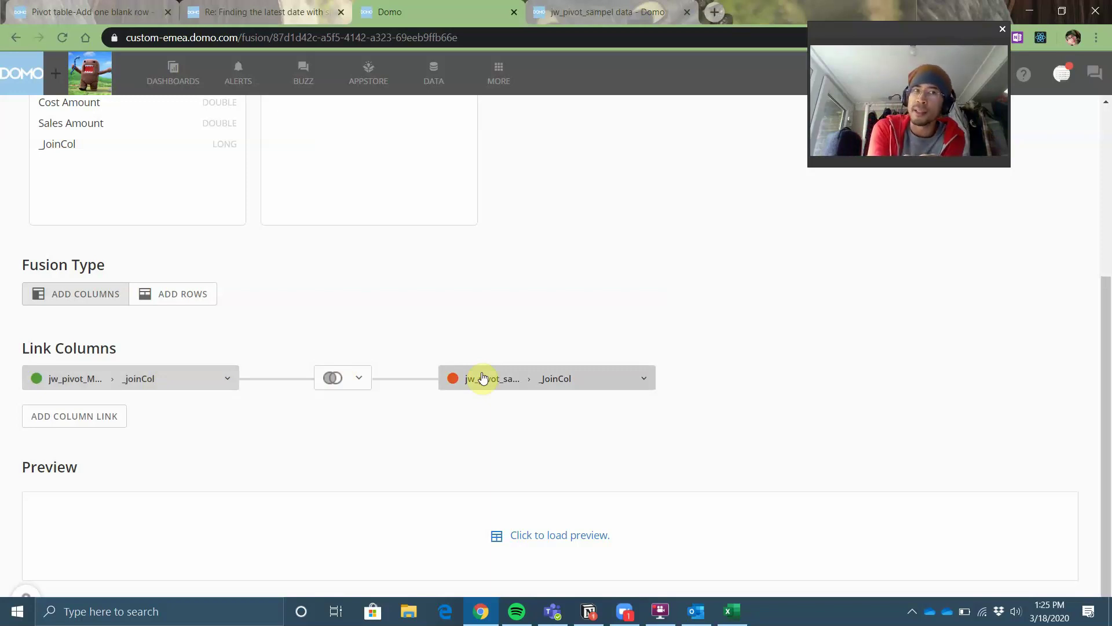
scroll(443, 315, up, 5)
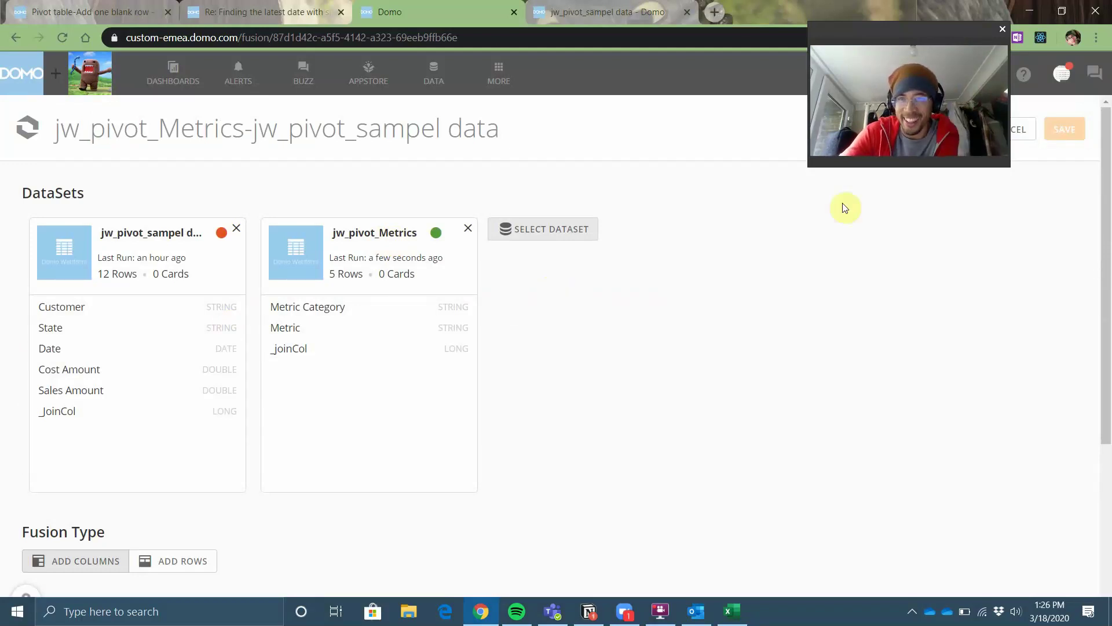
click(1031, 140)
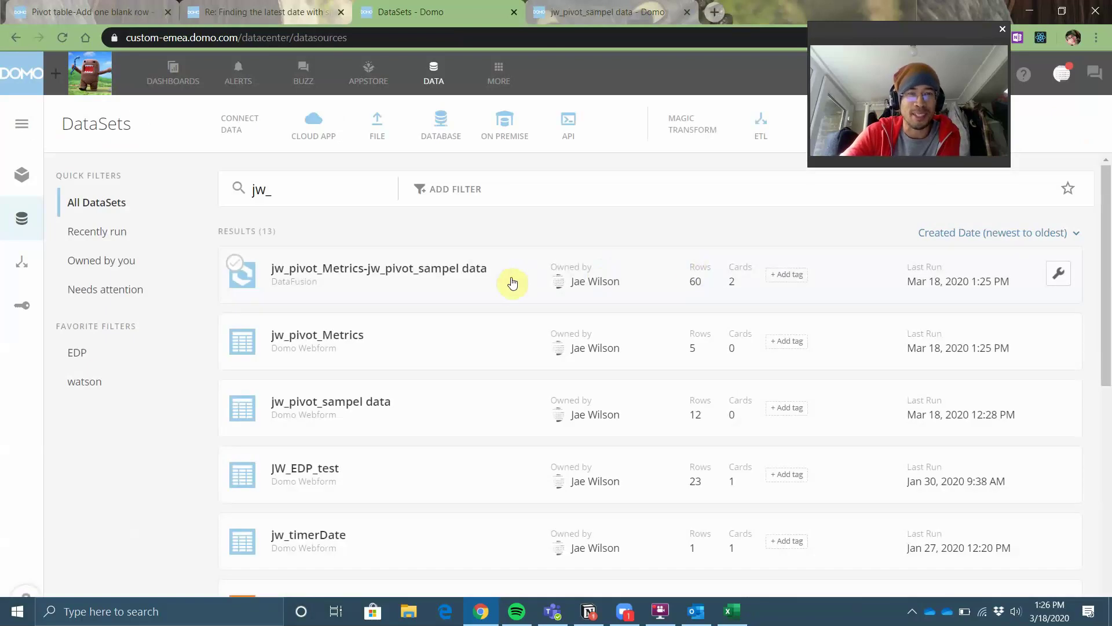
Step: View the fused dataset's data filtered to customer D and sorted by Sales Amount in descending order
click(509, 280)
click(105, 227)
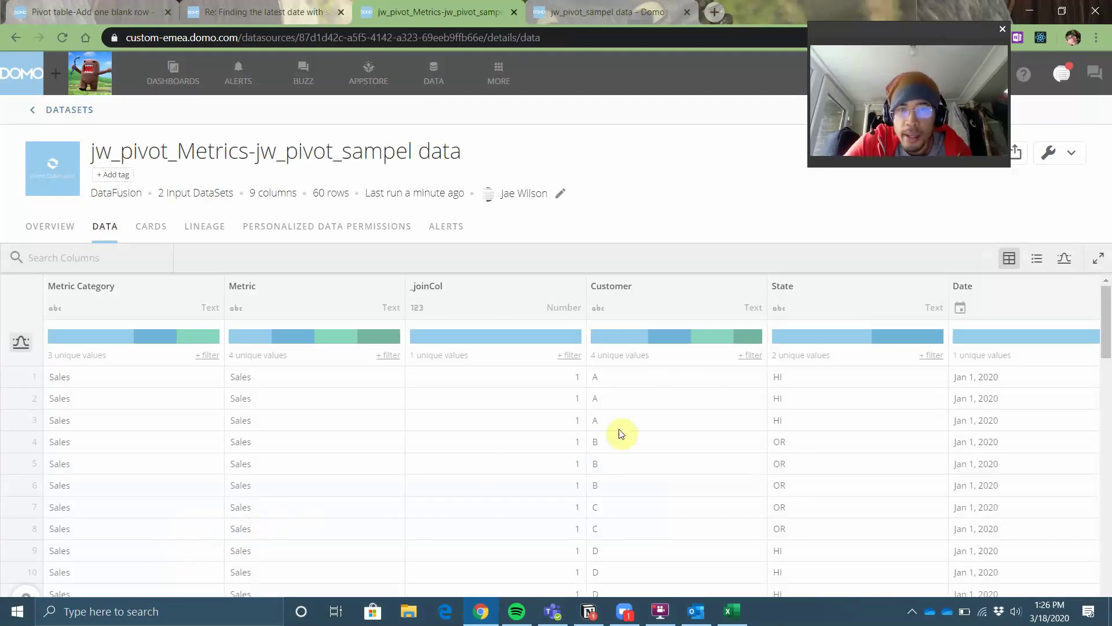
click(620, 336)
click(620, 335)
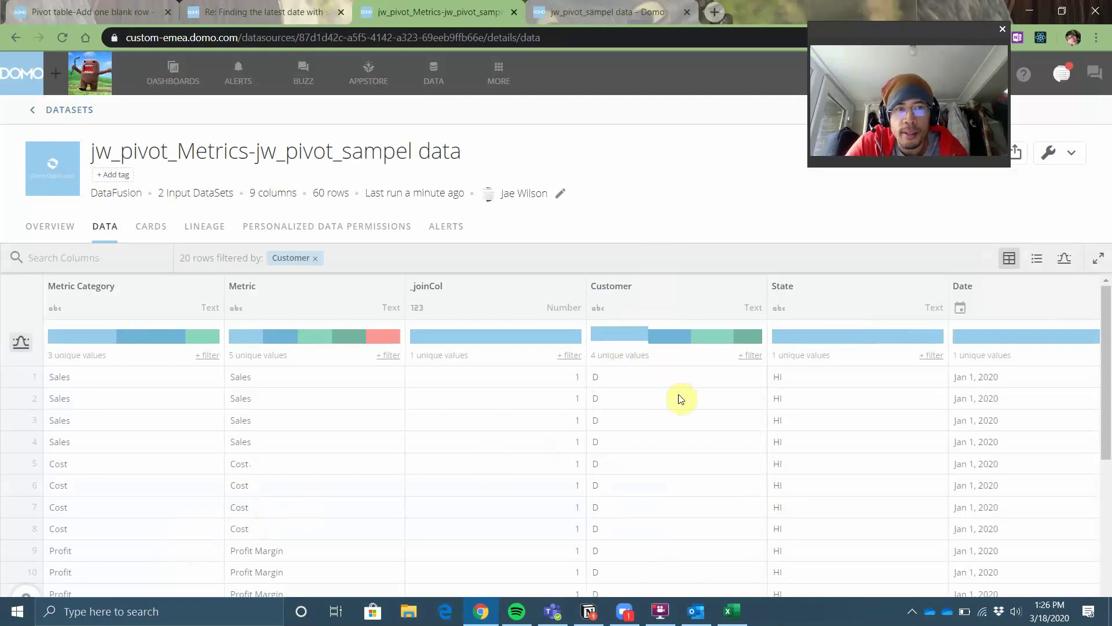
scroll(676, 400, right, 5)
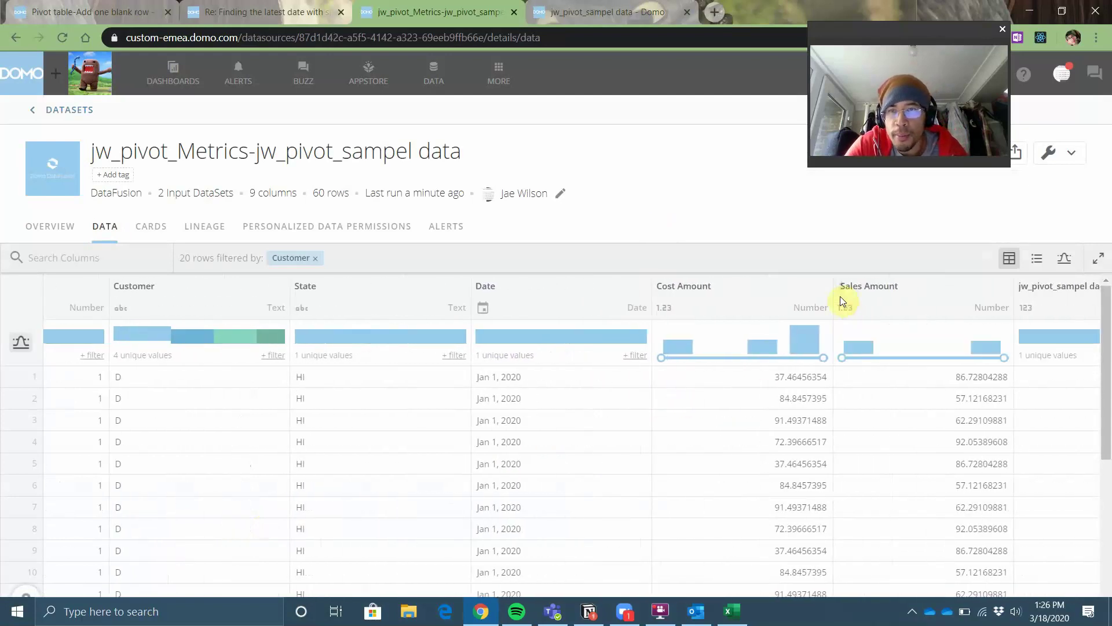
click(840, 297)
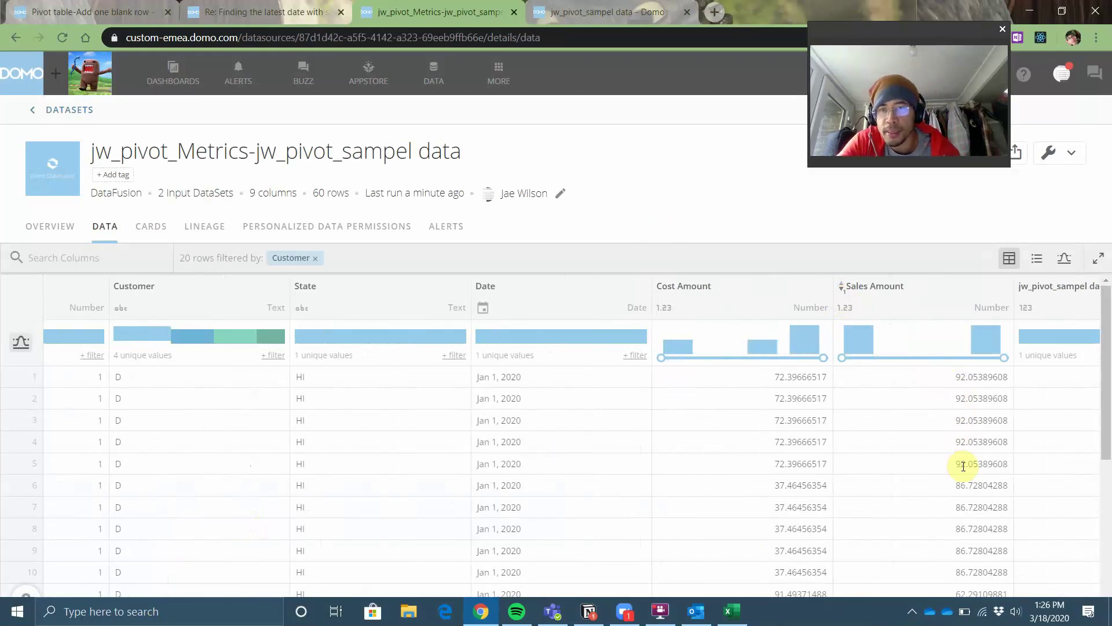
Step: Add a new card built on the fused dataset and change its chart type to a table
scroll(963, 466, left, 8)
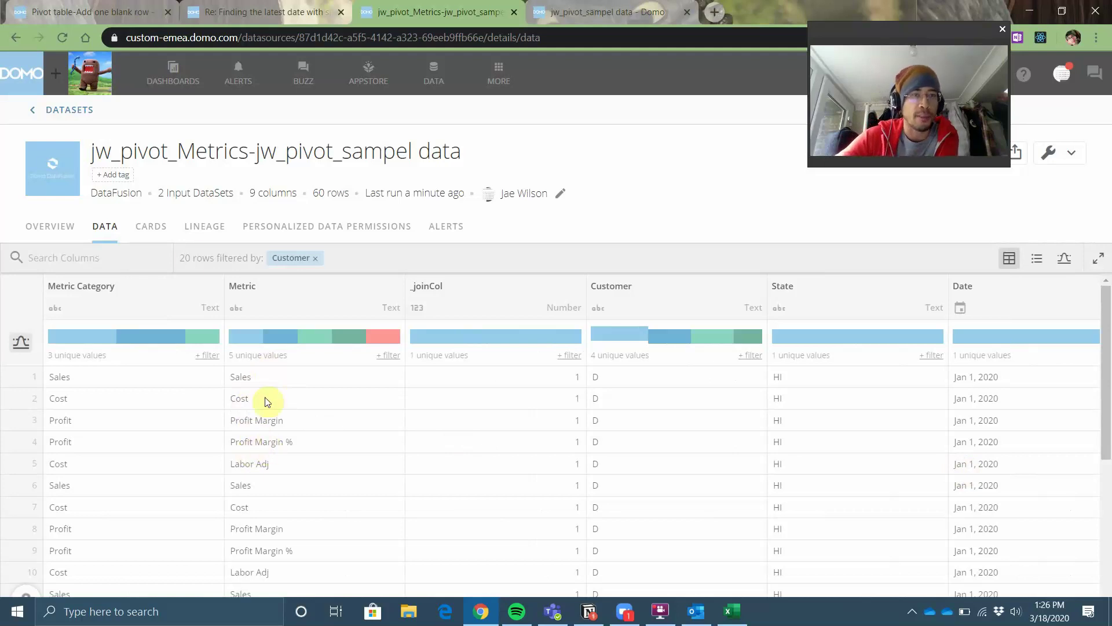
click(152, 227)
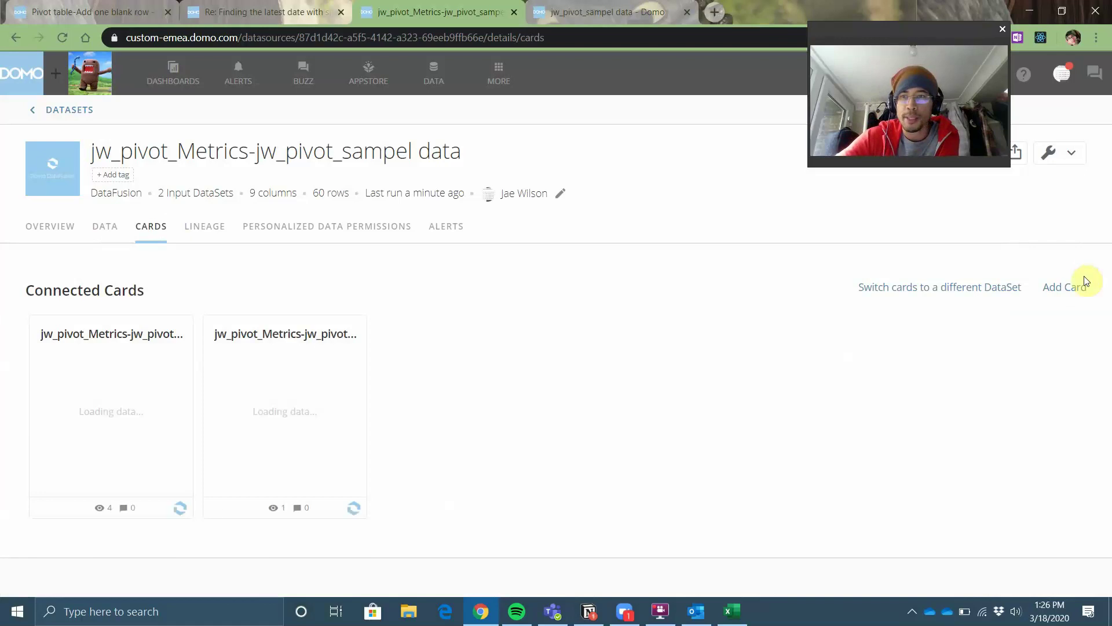
click(1074, 288)
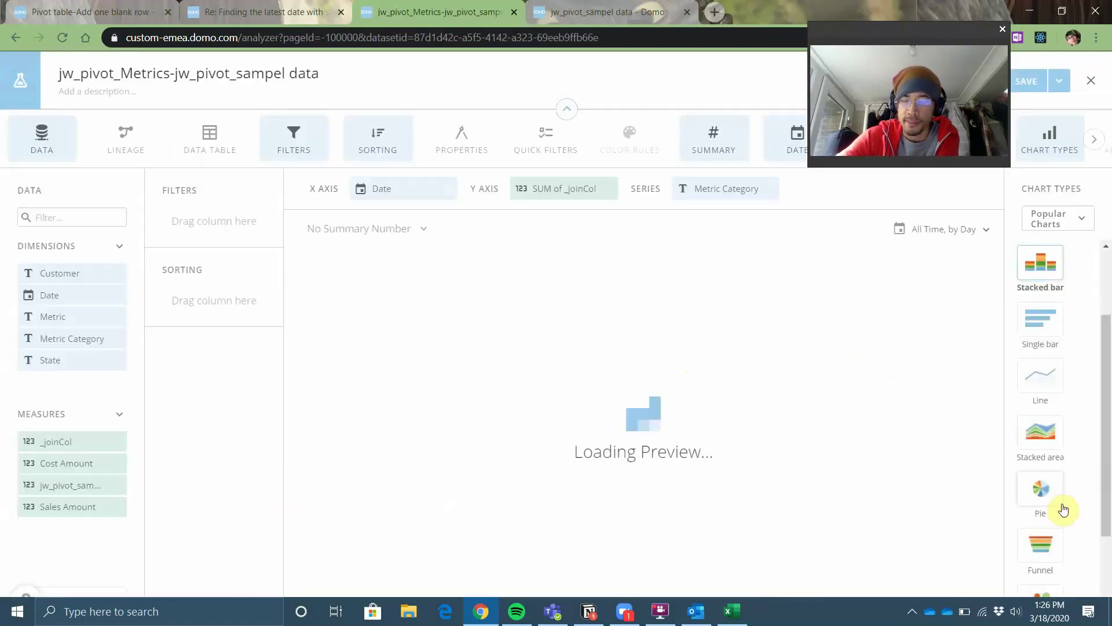
scroll(1054, 542, down, 2)
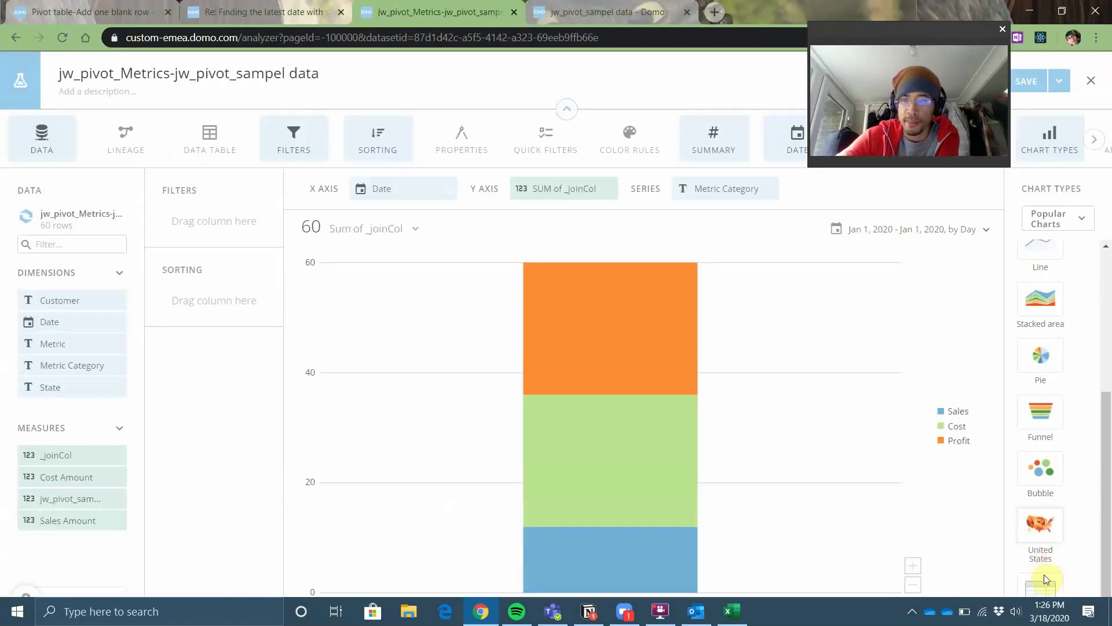
click(1047, 579)
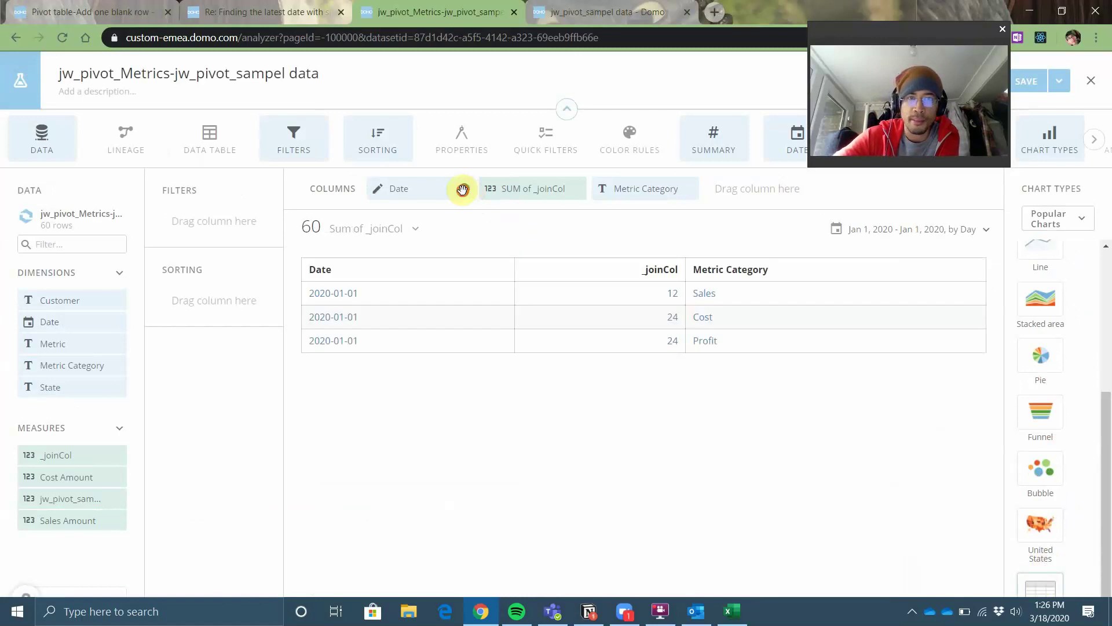
Step: Remove the default Date, _joinCol and Metric Category columns from the table and add Metric as its only column
click(463, 189)
click(463, 189)
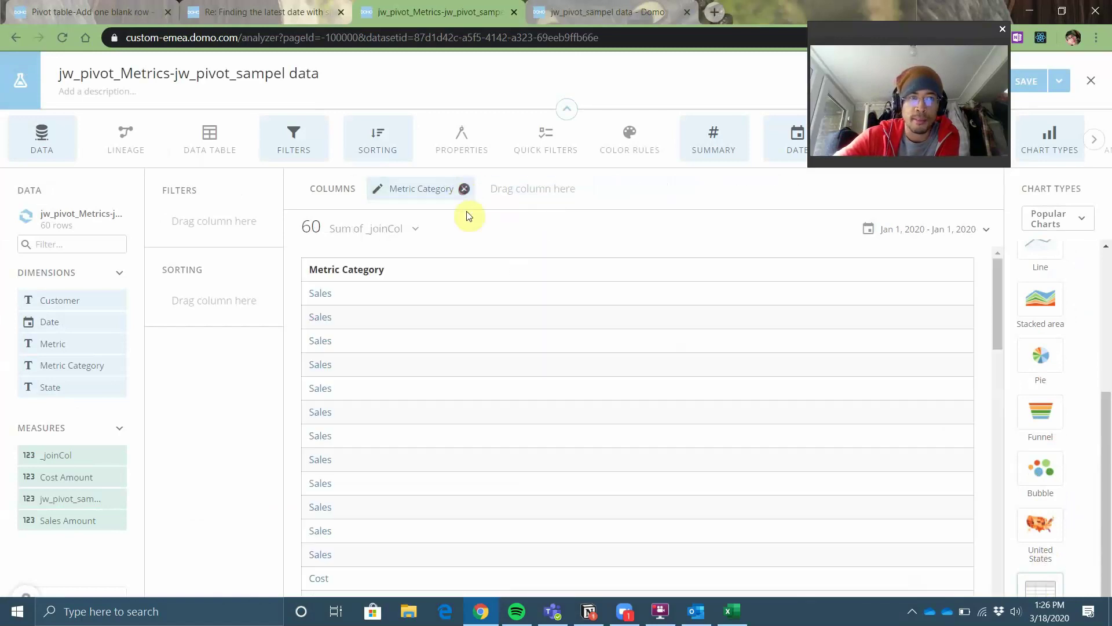
click(464, 189)
drag(51, 343, 374, 197)
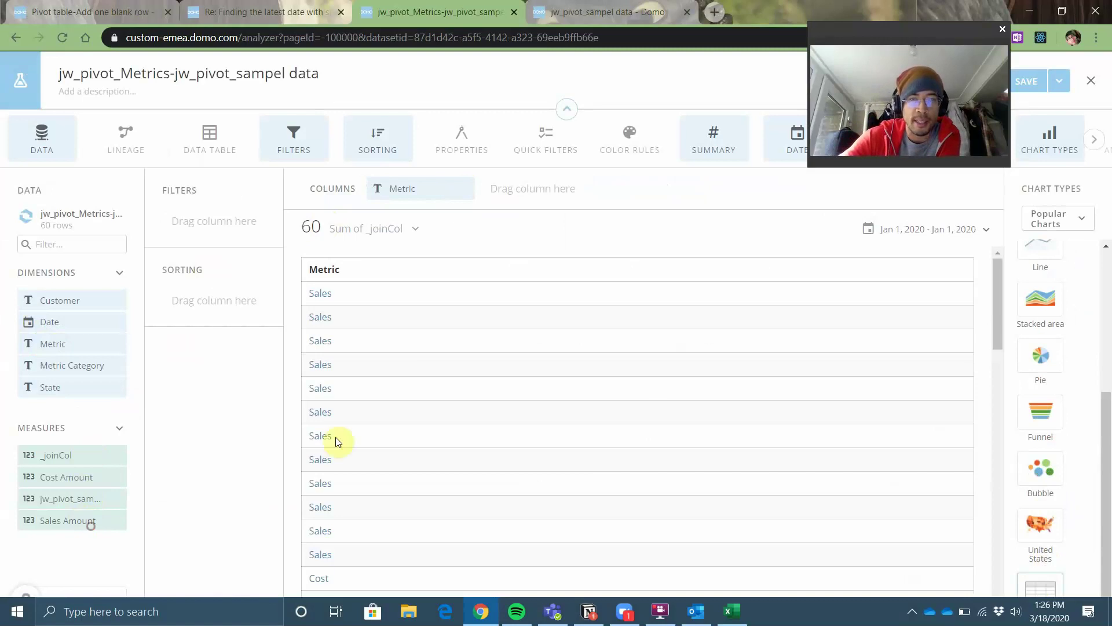
Step: Add Sales Amount as a table column beside Metric and aggregate it as Sum
drag(337, 441, 515, 206)
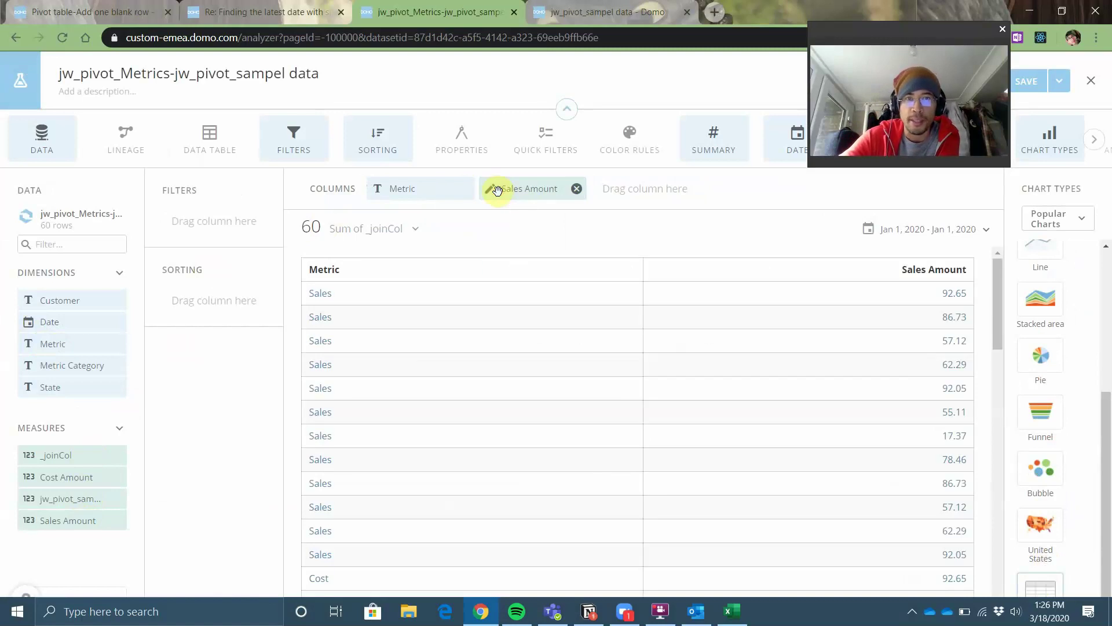
click(497, 190)
click(512, 248)
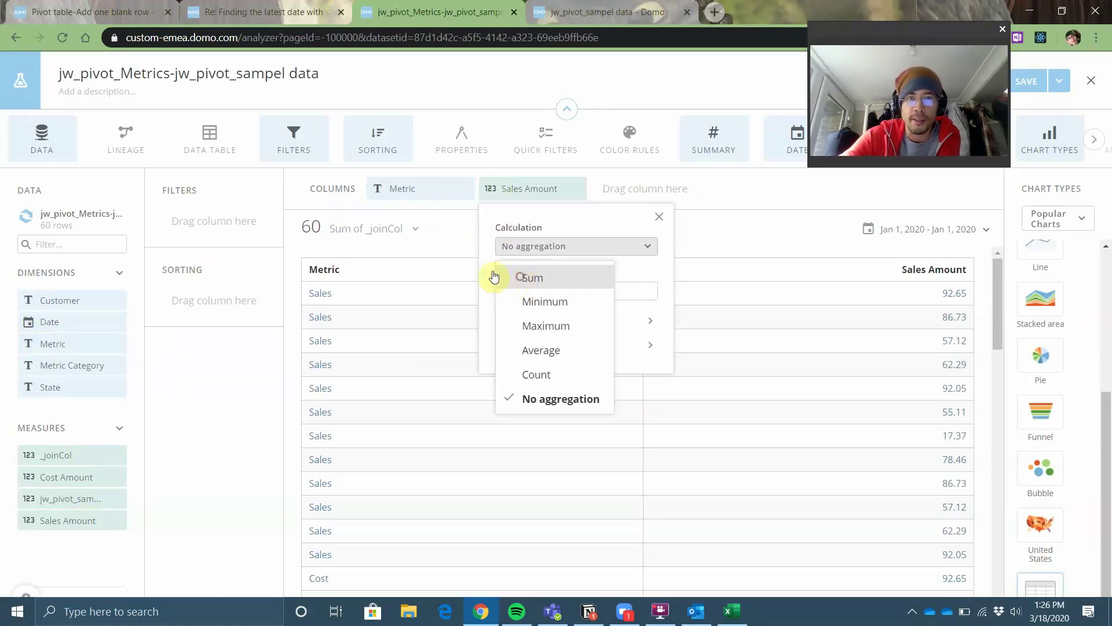
click(495, 277)
Step: Add Cost Amount as the table's third column and aggregate it as Sum
drag(49, 477, 620, 206)
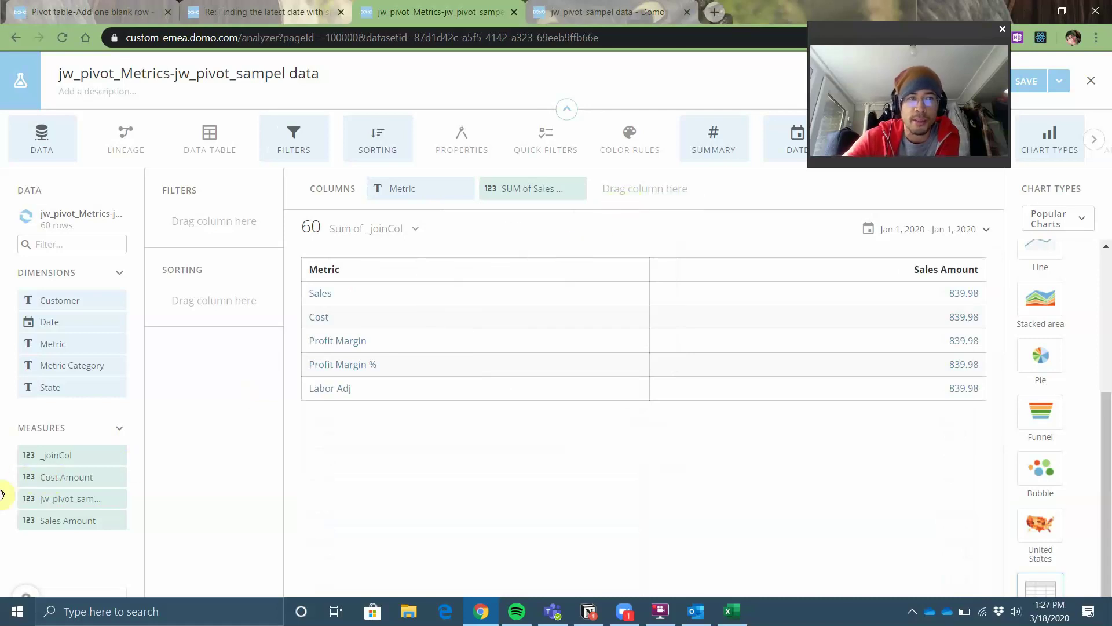
drag(49, 475, 615, 192)
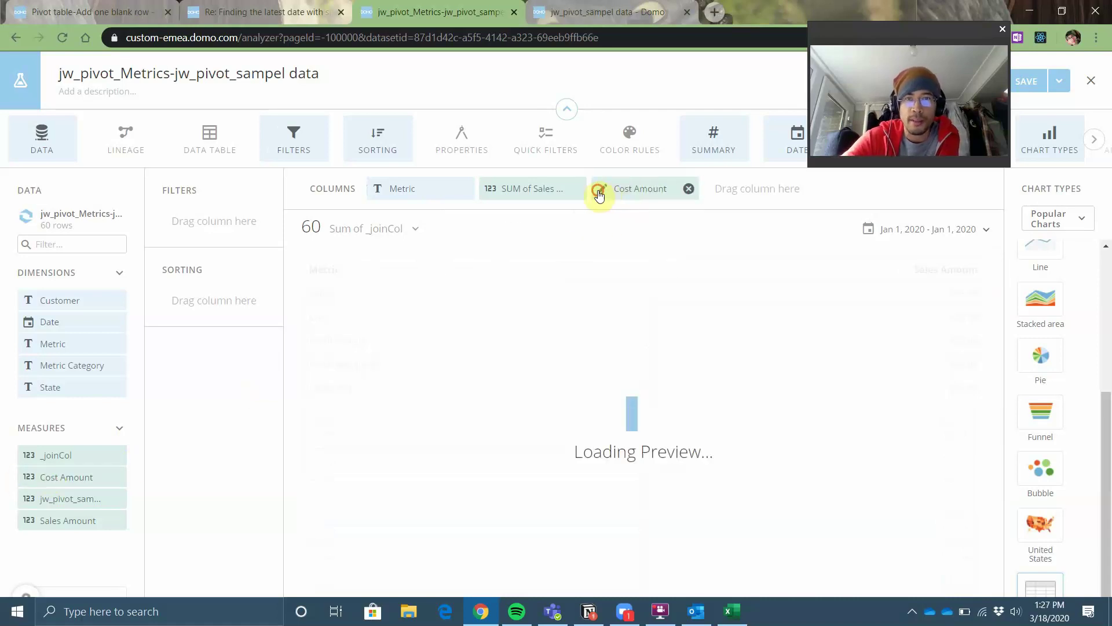
click(605, 195)
click(621, 244)
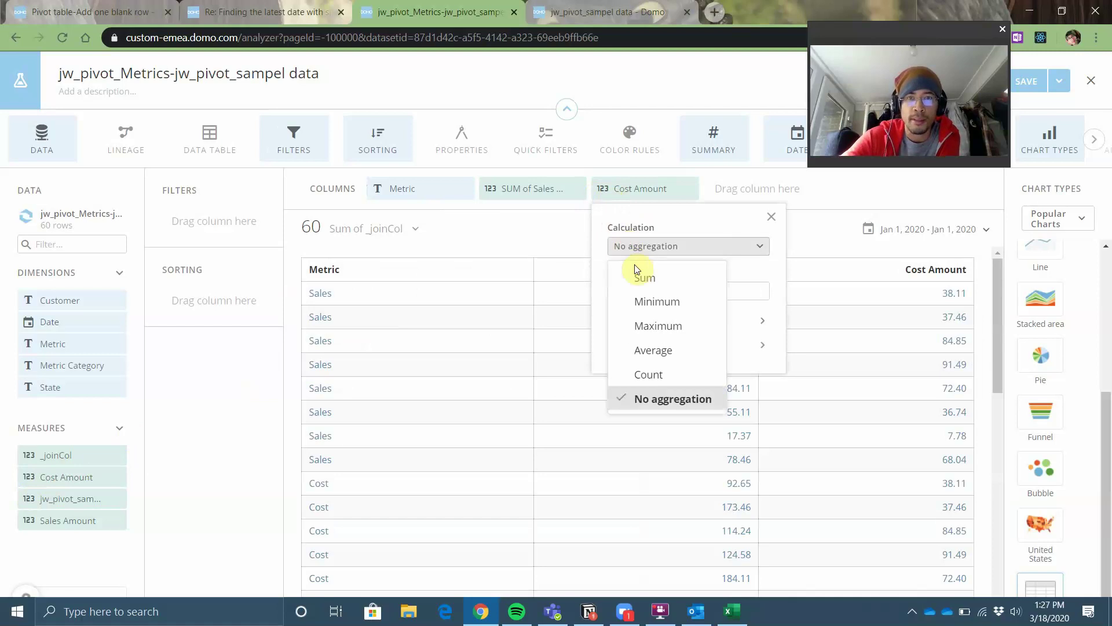
click(640, 275)
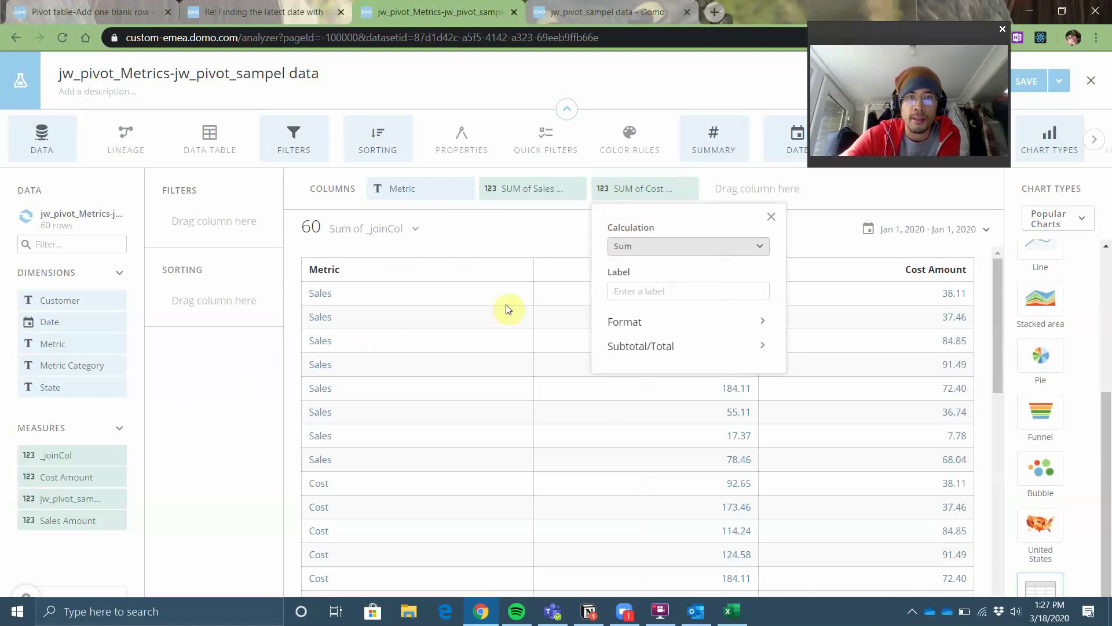
click(223, 413)
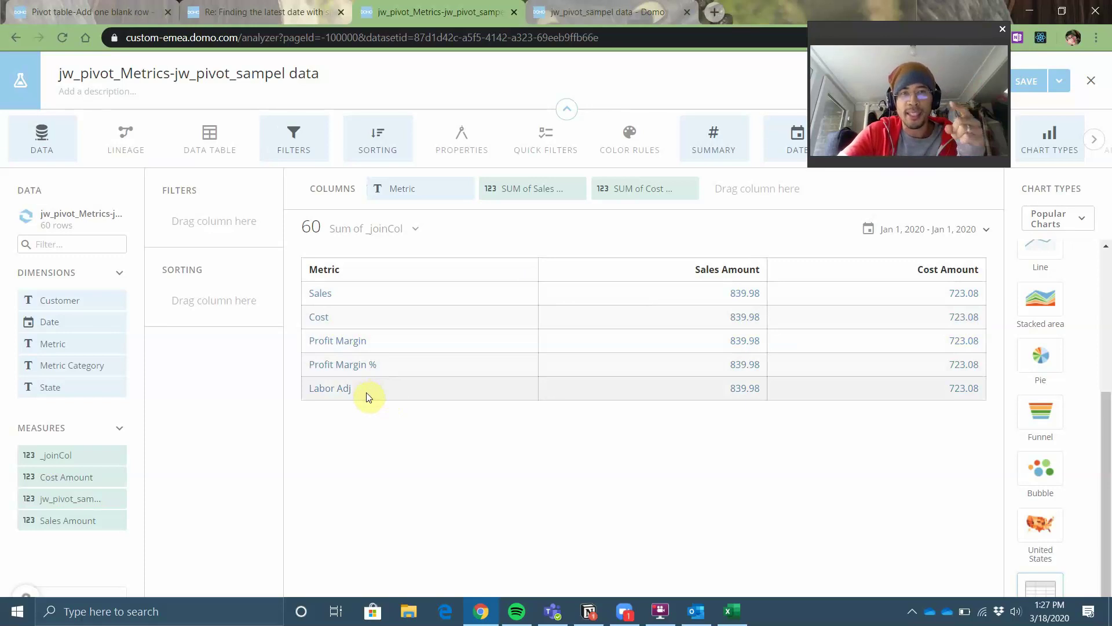
Step: Create a calculated field named myMetri and enter an empty parenthesized CASE … END block as its formula
click(88, 596)
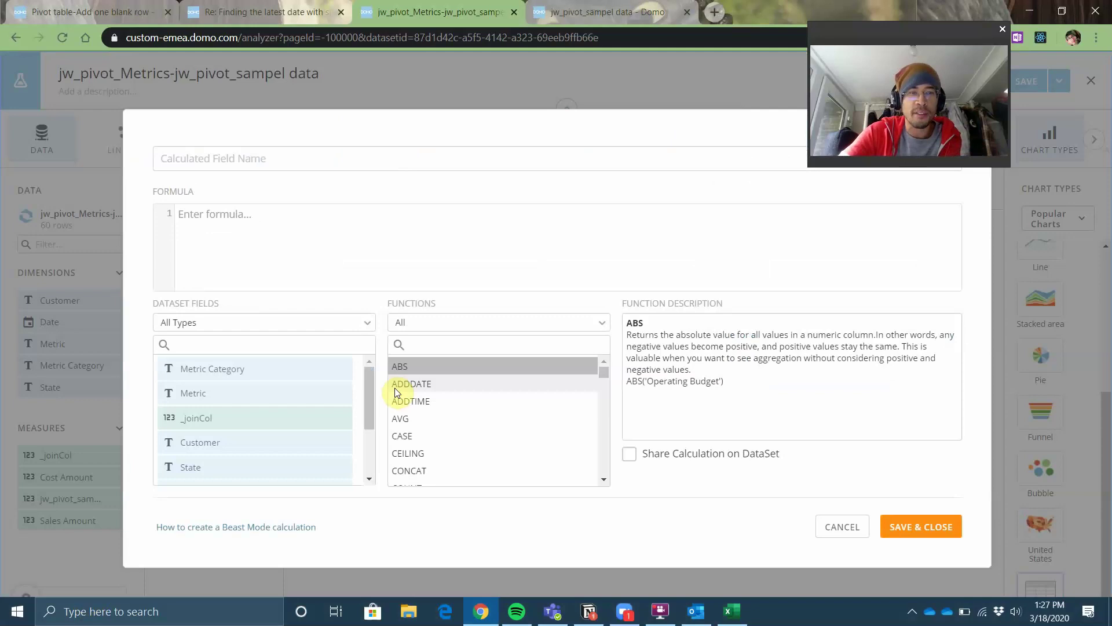
click(295, 162)
text(myMe)
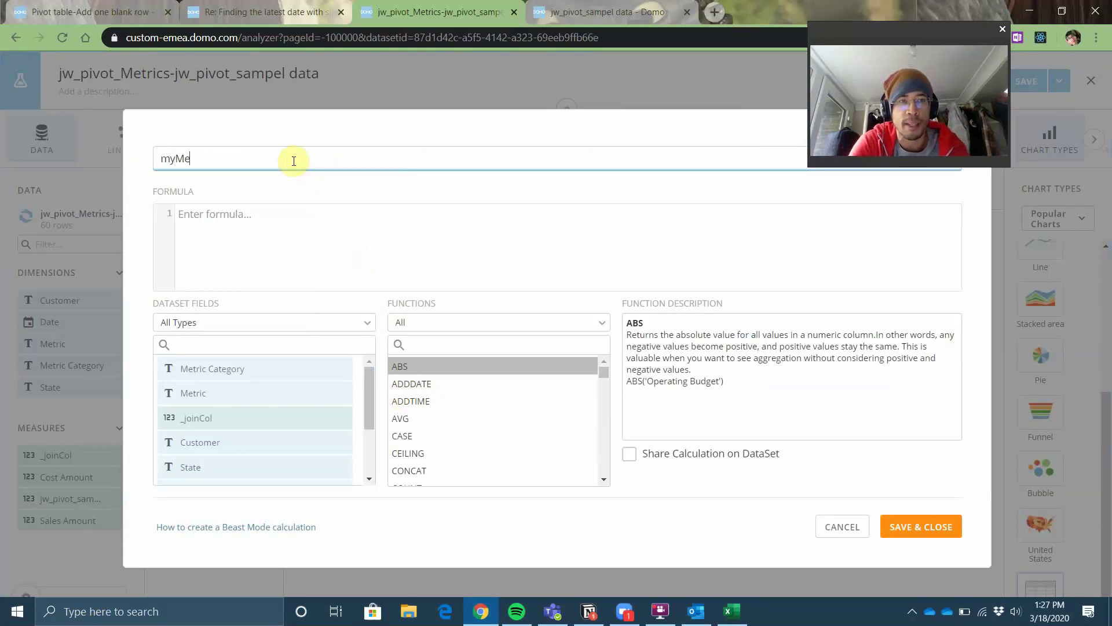
text(tri)
key(Tab)
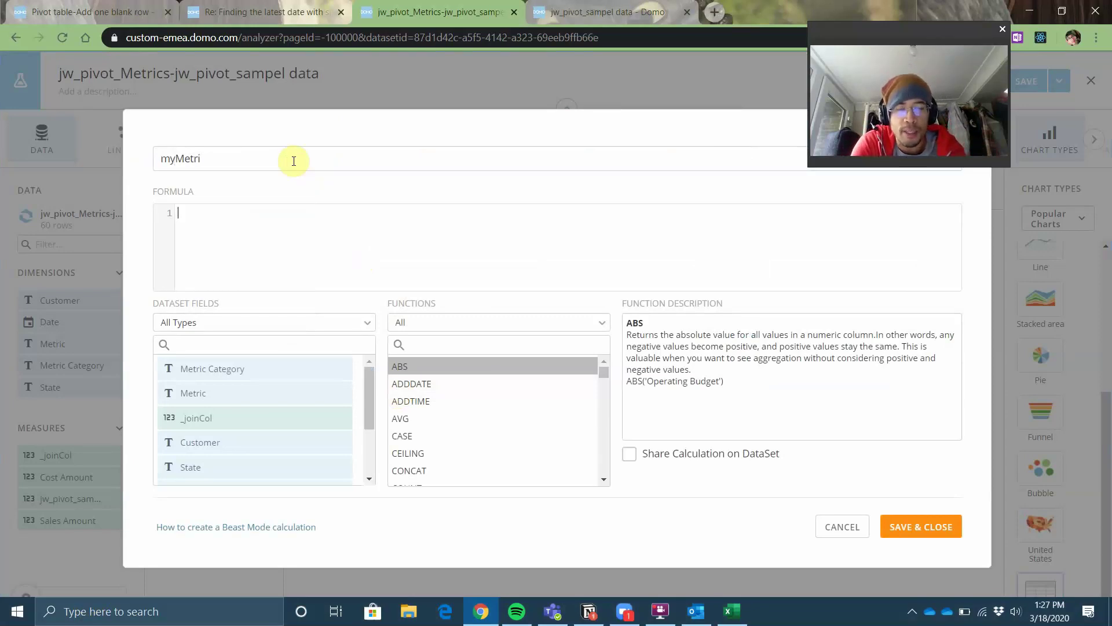
text((CASE     )
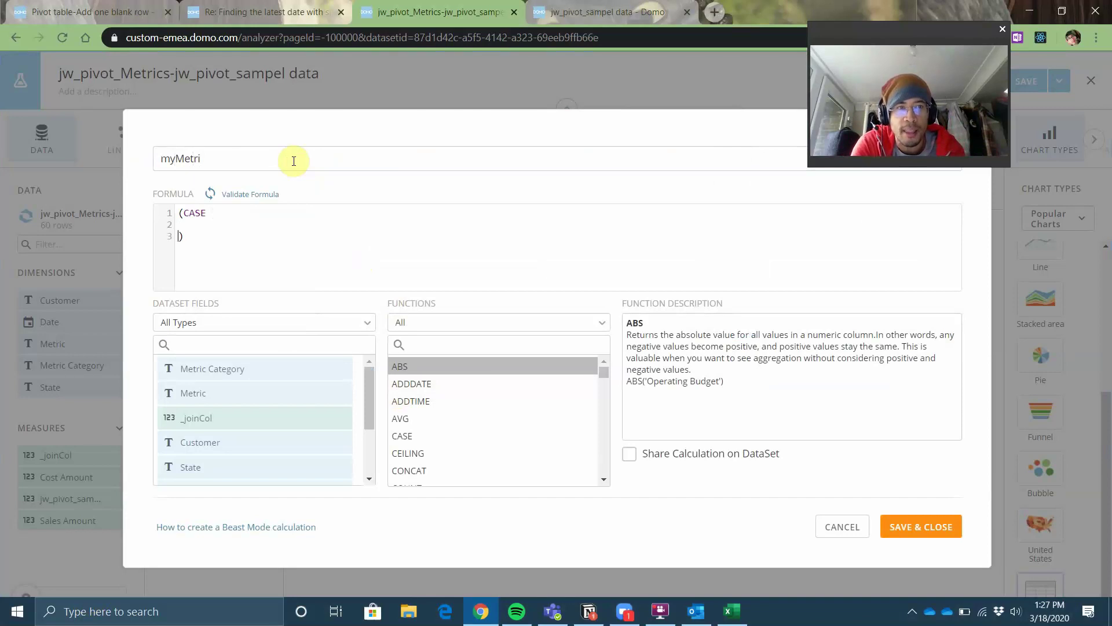
text(EN)
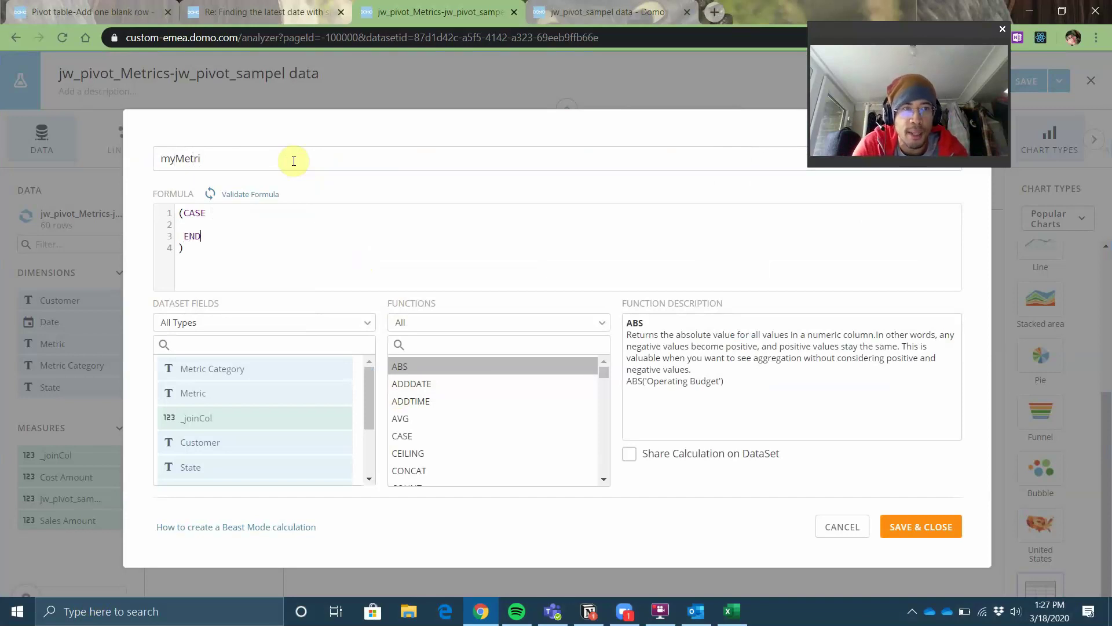
text(D)
key(Home)
key(Return)
key(Up)
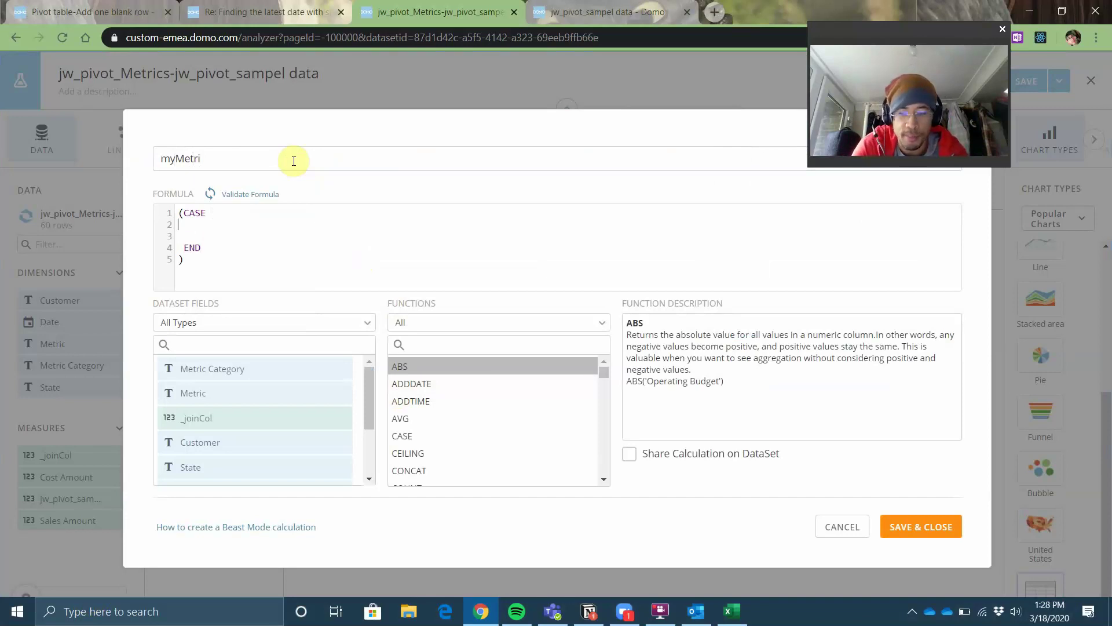
Step: Add the branch when `Metric` = 'Sales' then sum(`Sales Amount`) inside the CASE block
text(when )
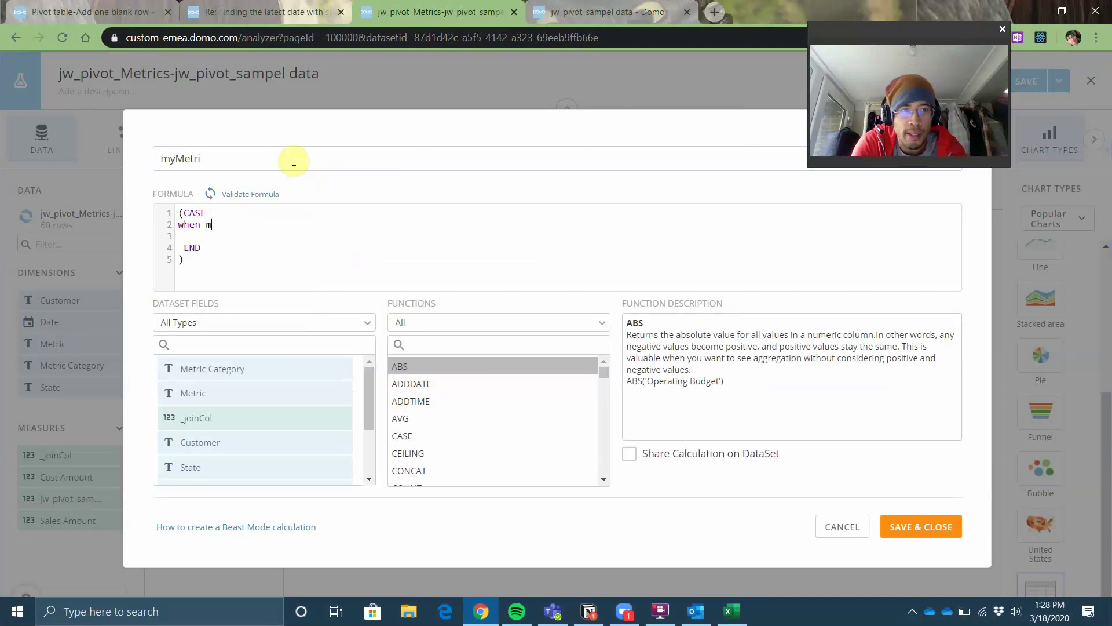
text(metric)
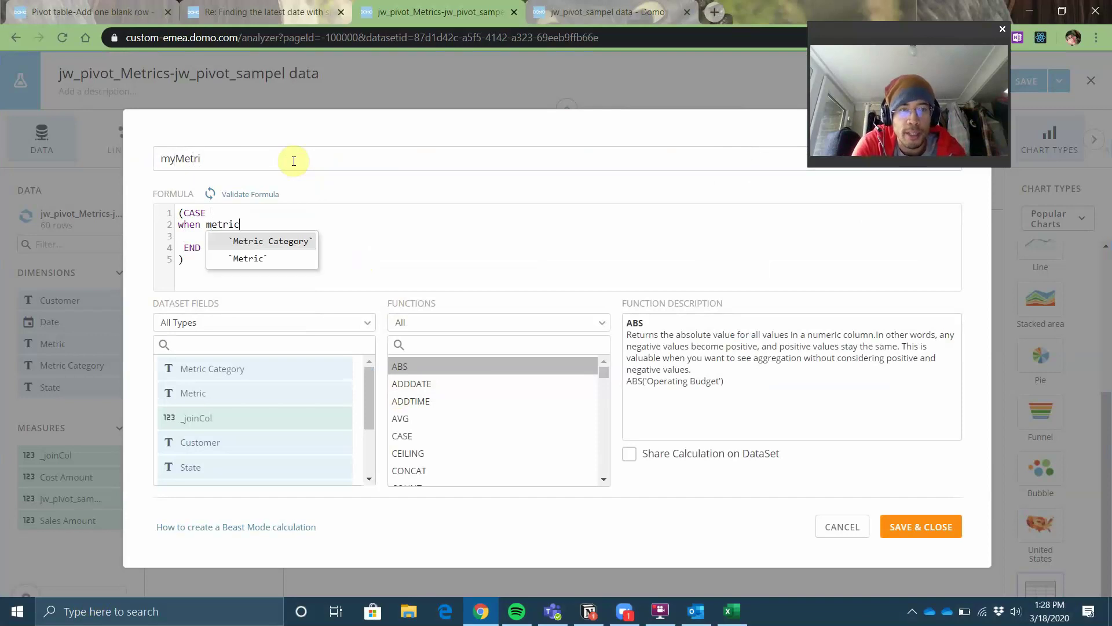
key(Down)
key(Return)
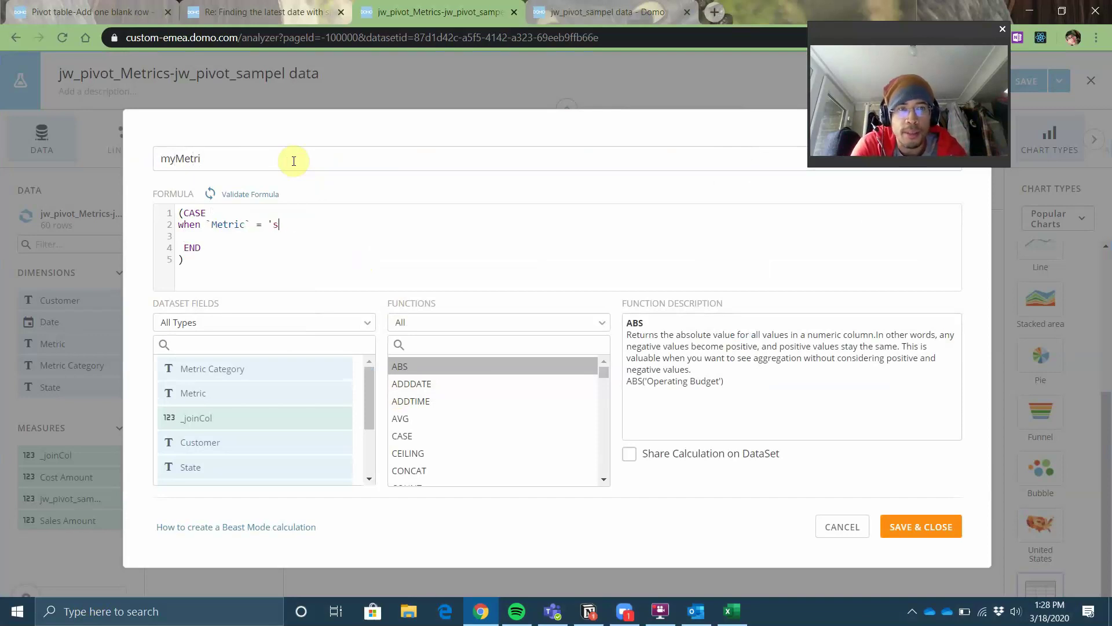
text(= 'Sales' t)
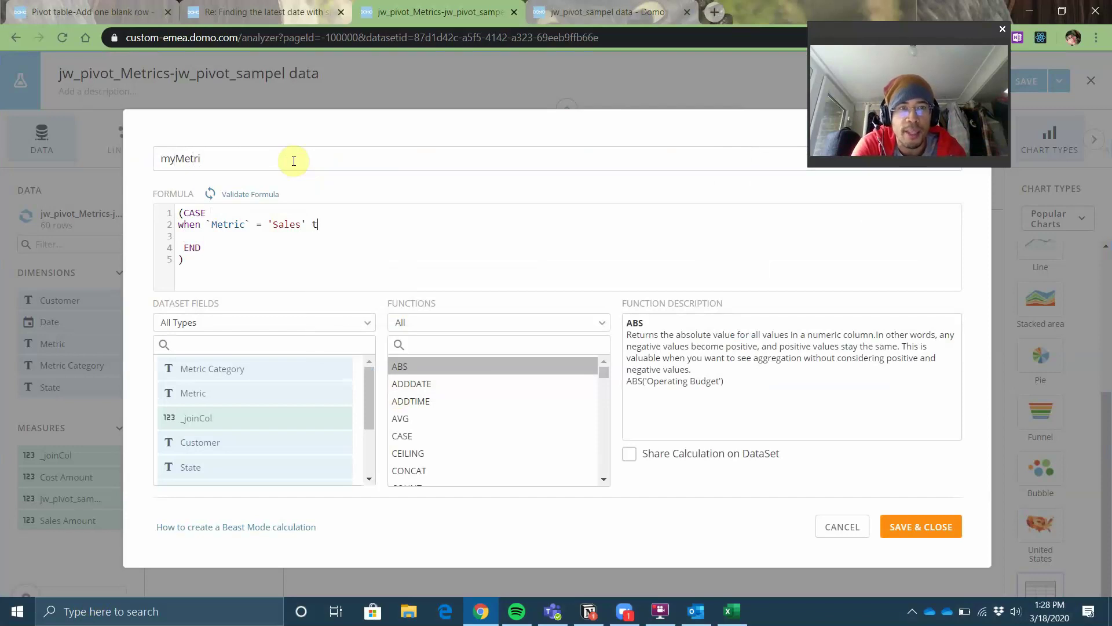
text(hen sum(a)
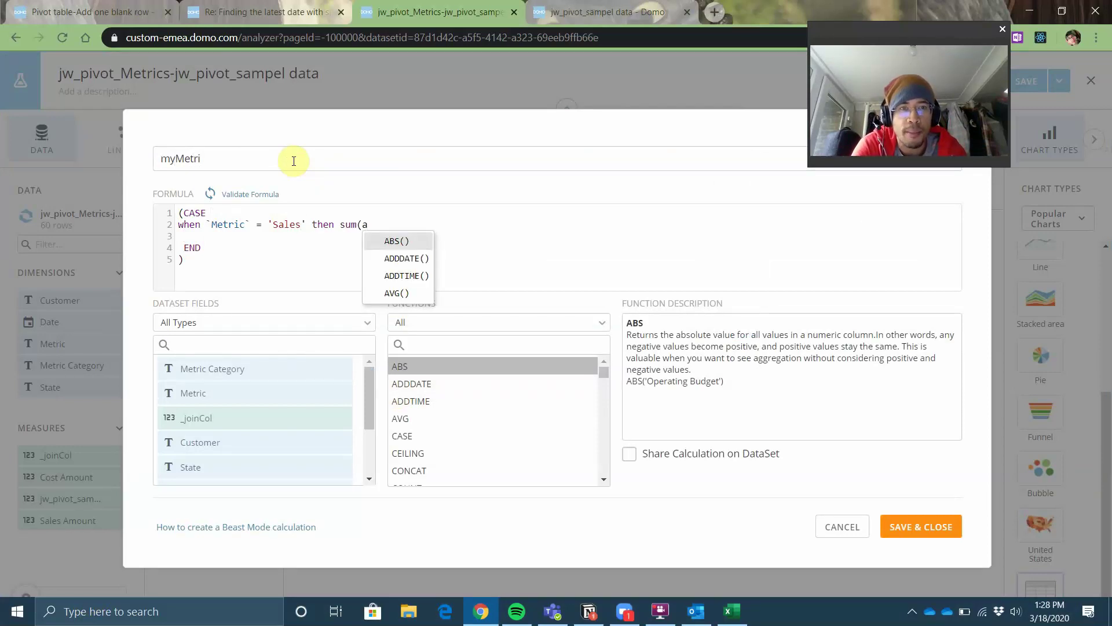
key(BackSpace)
text(sa)
key(Return)
text(j)
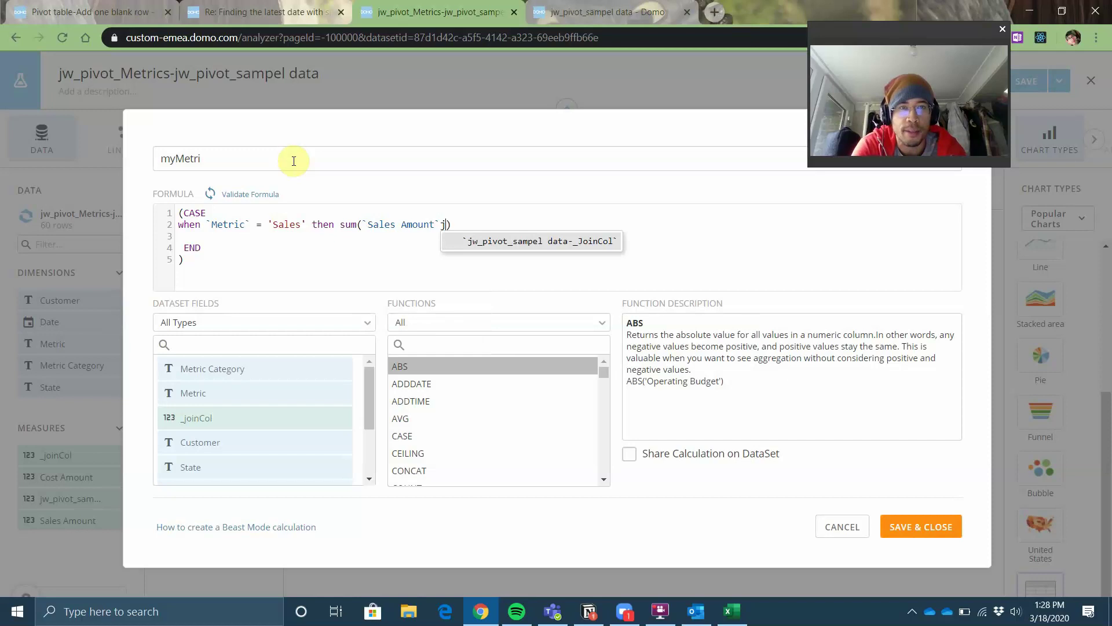
key(BackSpace)
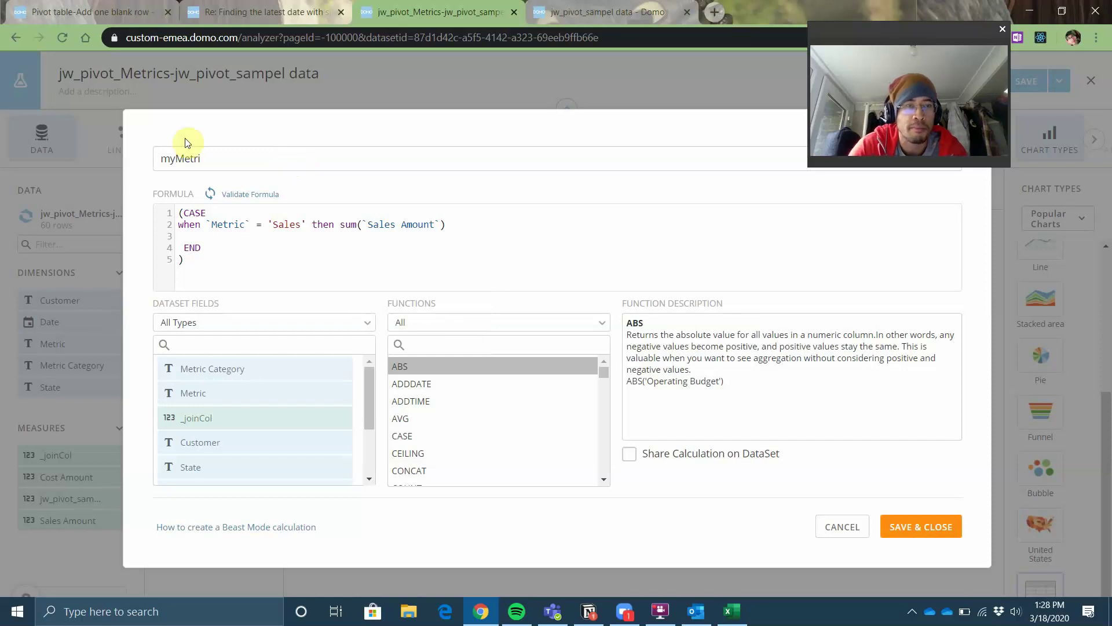
Step: Correct the calculated field's name to myMetric, save it, and insert it as a column between Metric and Sales Amount
click(297, 158)
text(c)
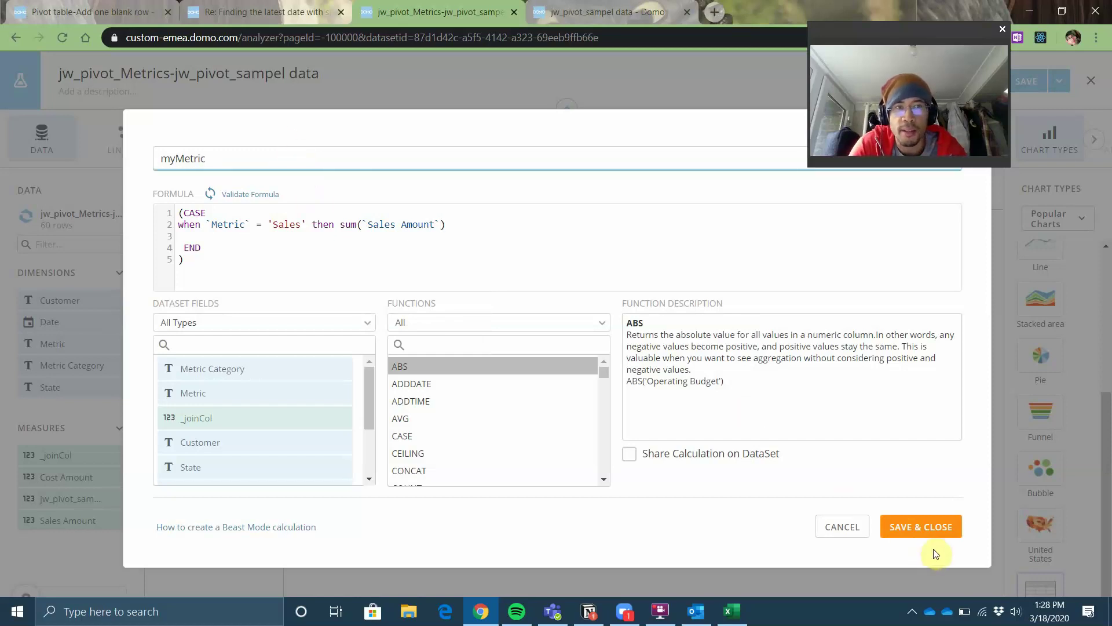
click(927, 531)
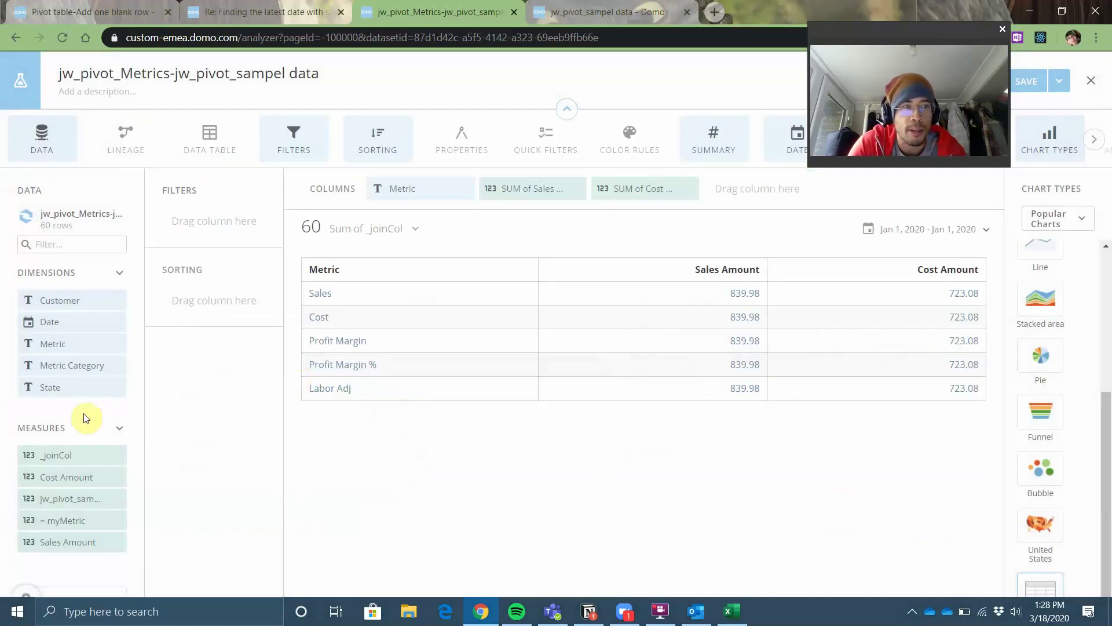
drag(67, 521, 505, 194)
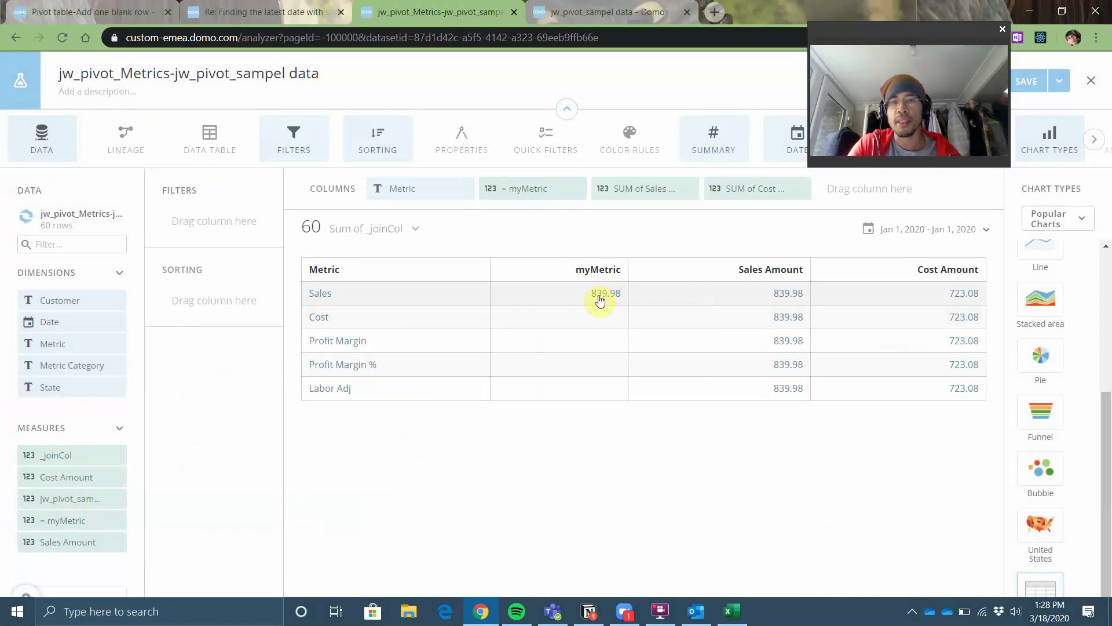
Step: Add the branch when `metric` = 'Cost' then sum(`Cost Amount`) to the myMetric formula and save it
click(87, 522)
click(501, 232)
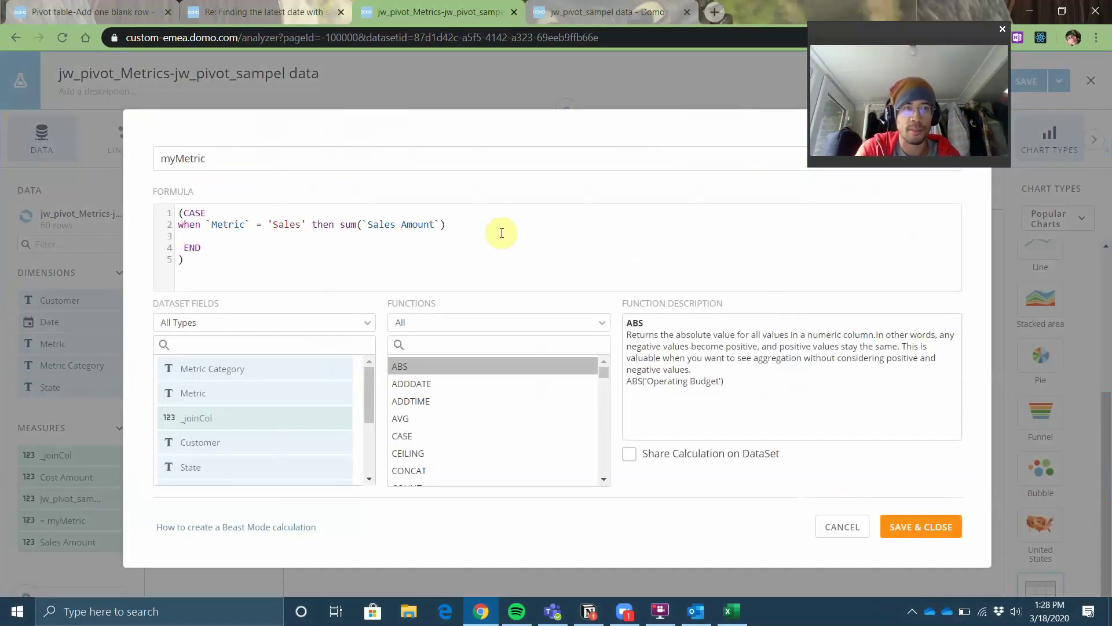
text(when `m)
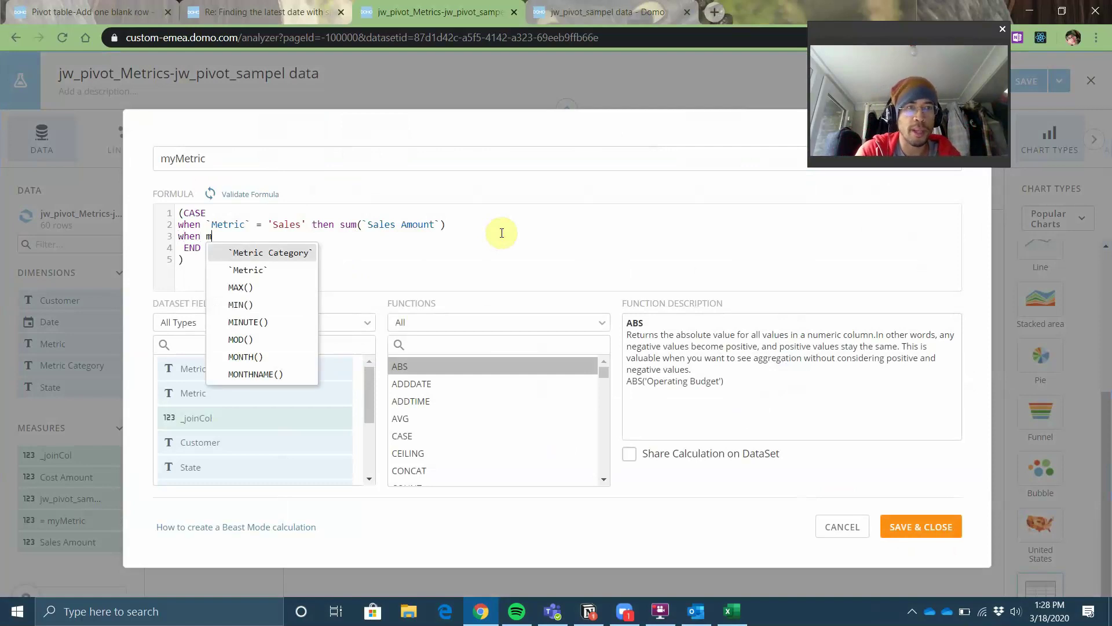
text(etric)
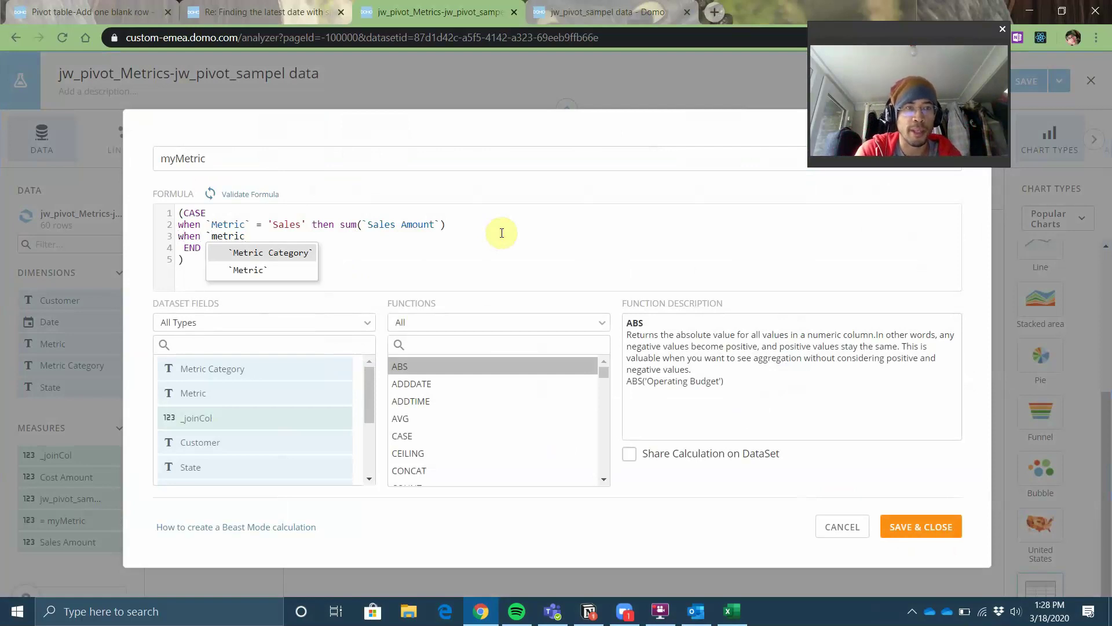
text(` = 'Cos)
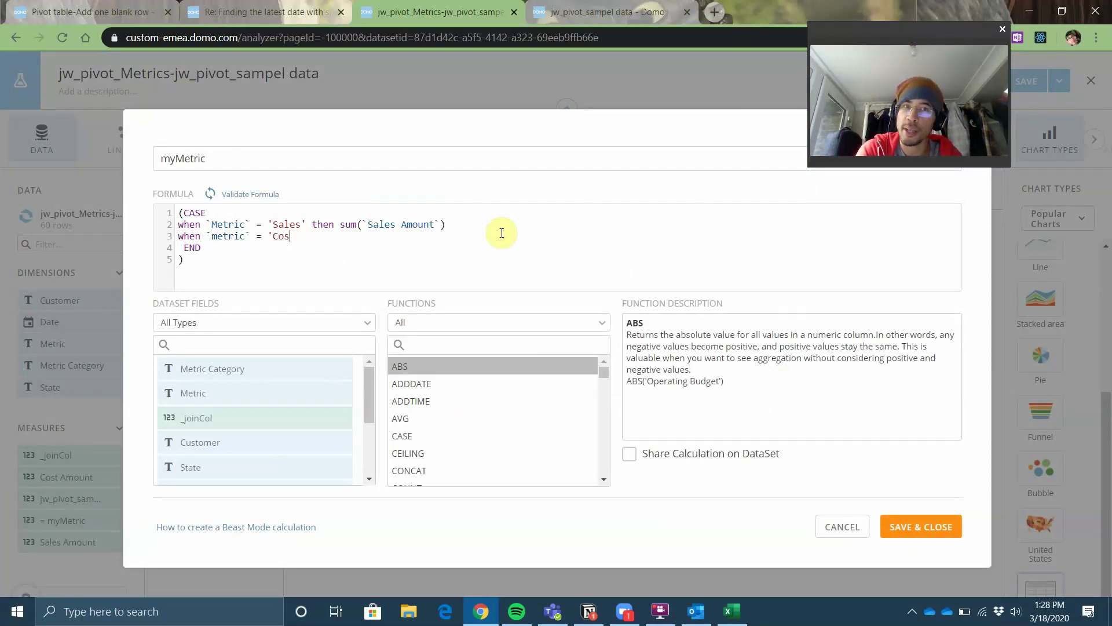
text(t' then su)
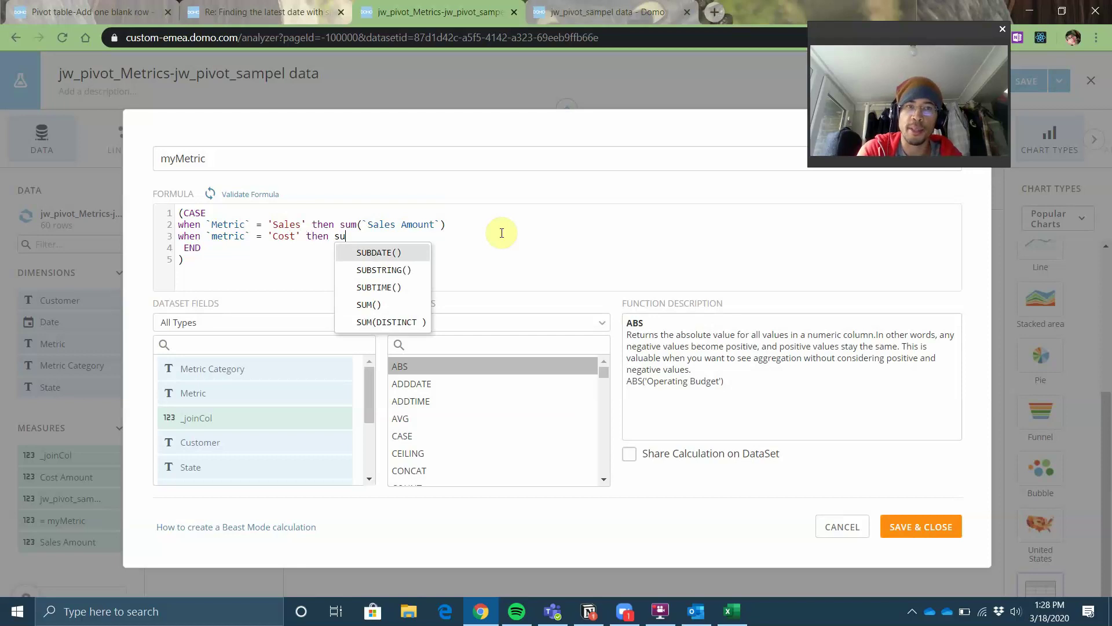
text(m(s)
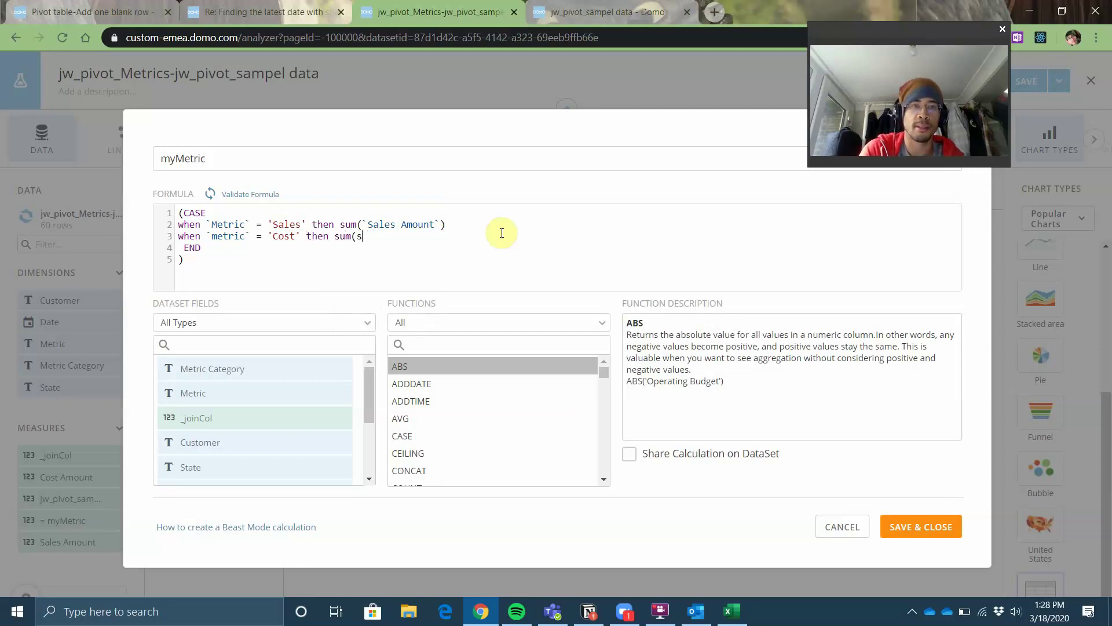
text(costost)
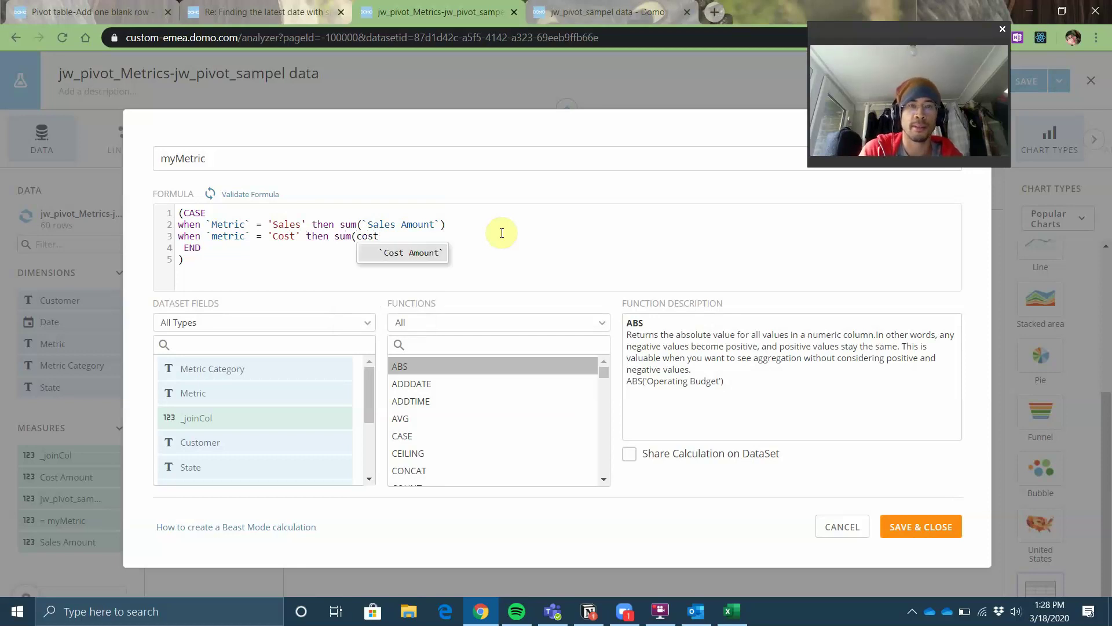
key(Return)
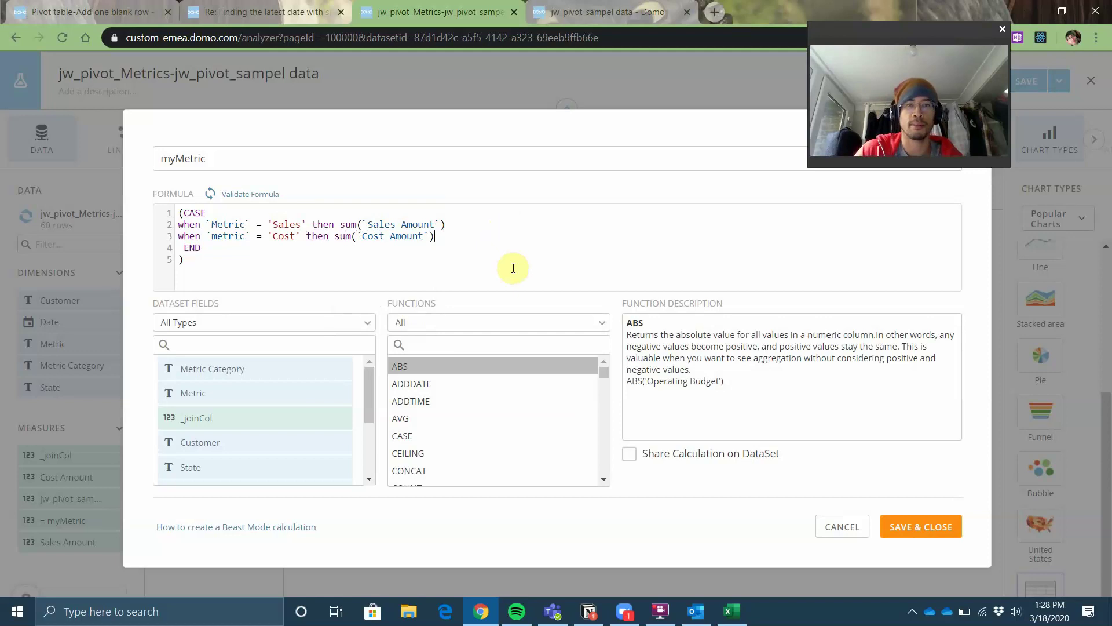
click(903, 520)
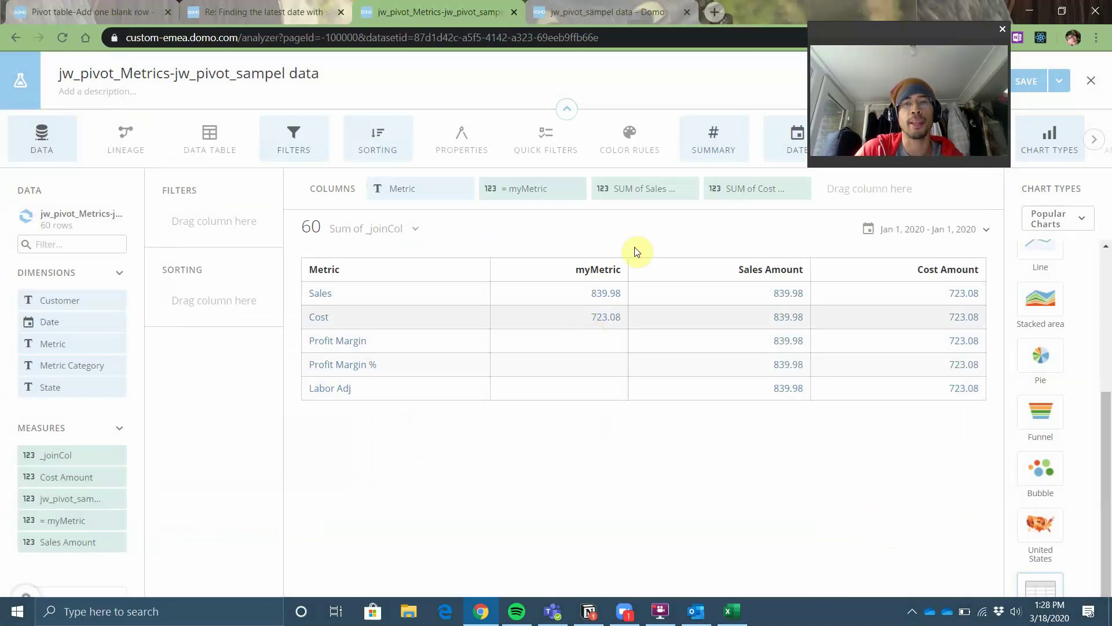
Step: Remove the Sales Amount and Cost Amount columns from the table
click(689, 189)
click(689, 189)
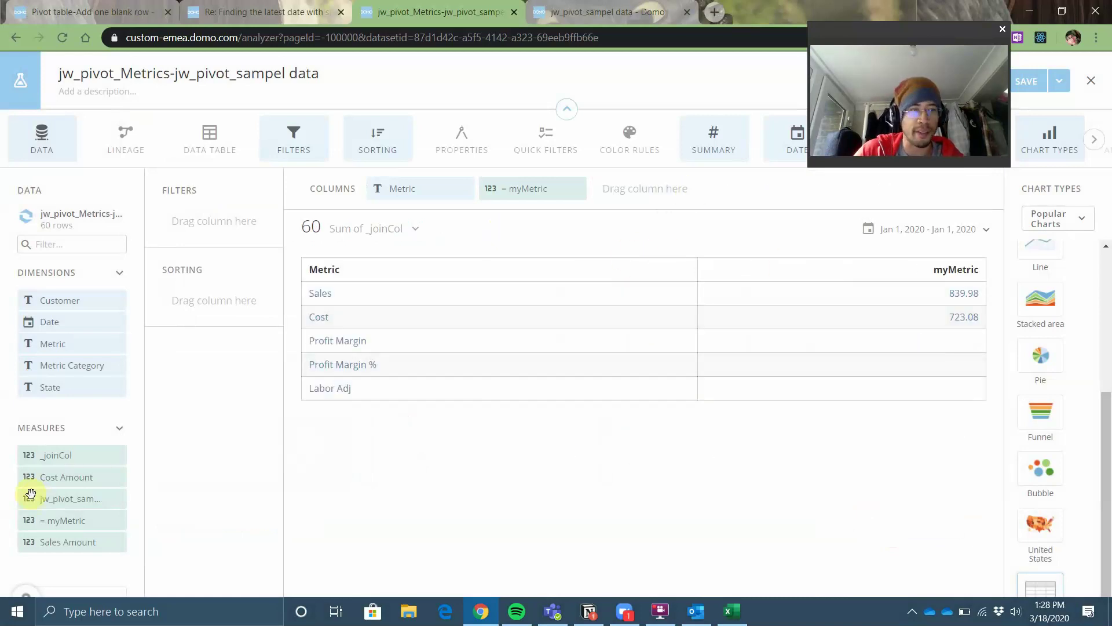
Step: In the myMetric formula, duplicate the text from sum(`Sales Amount`) through the end of the Cost branch onto new lines before END
click(58, 520)
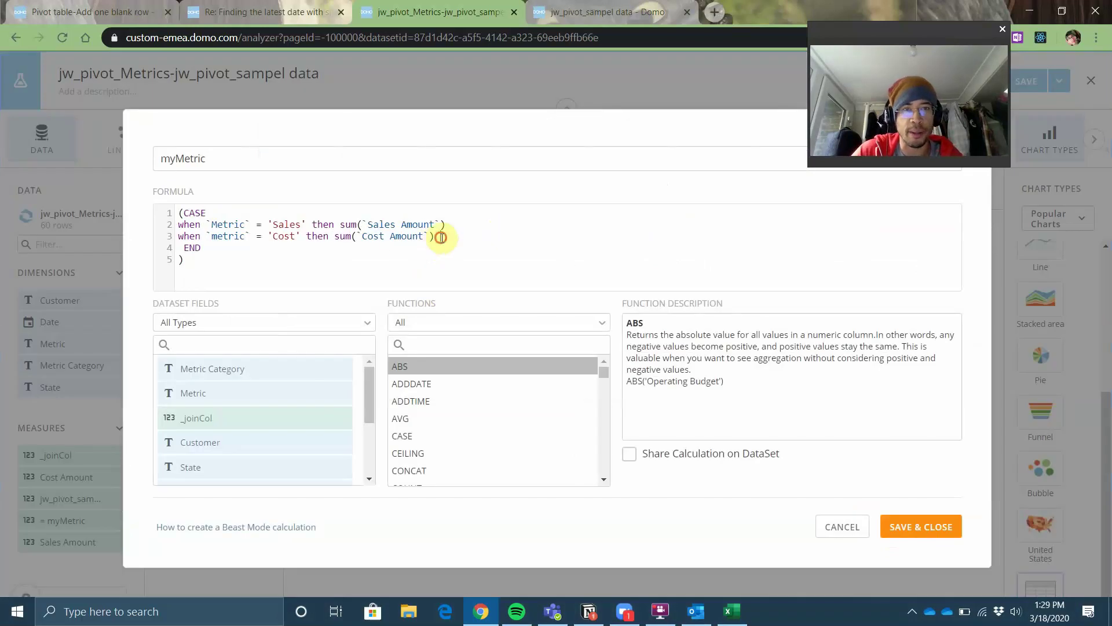
drag(438, 238, 342, 225)
key(ctrl+c)
click(456, 241)
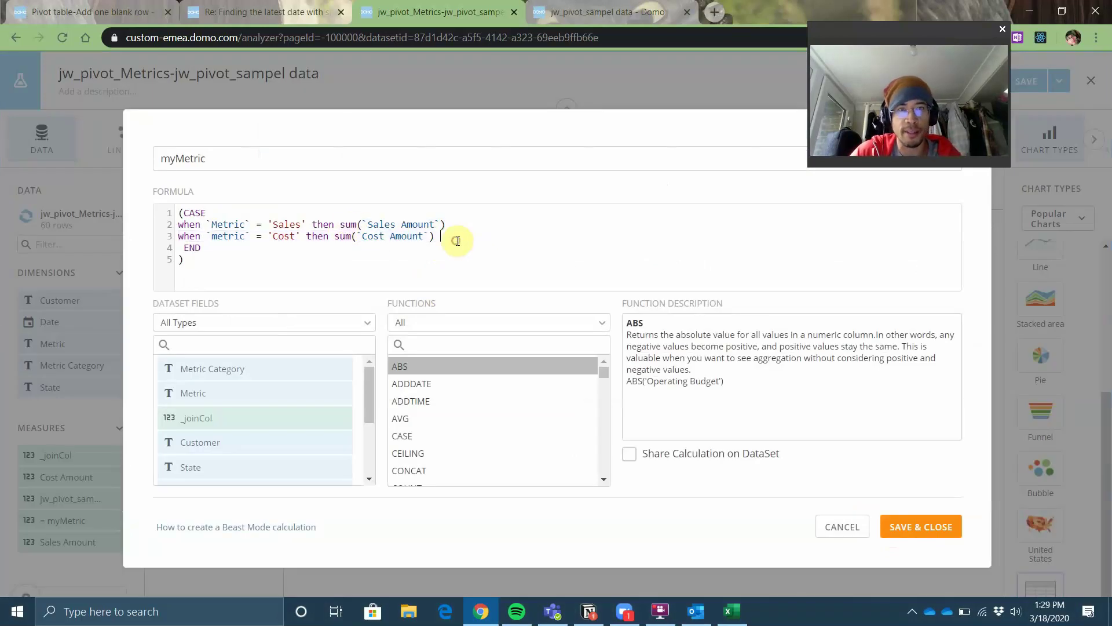
key(Return)
text(w)
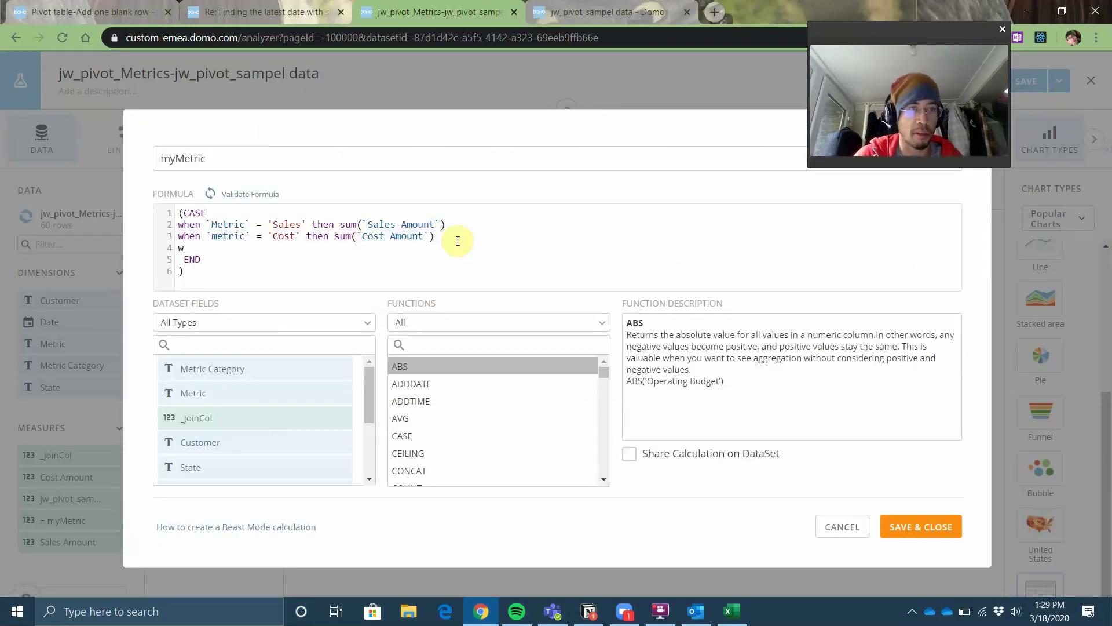
text(hen)
key(BackSpace)
key(BackSpace)
key(BackSpace)
key(BackSpace)
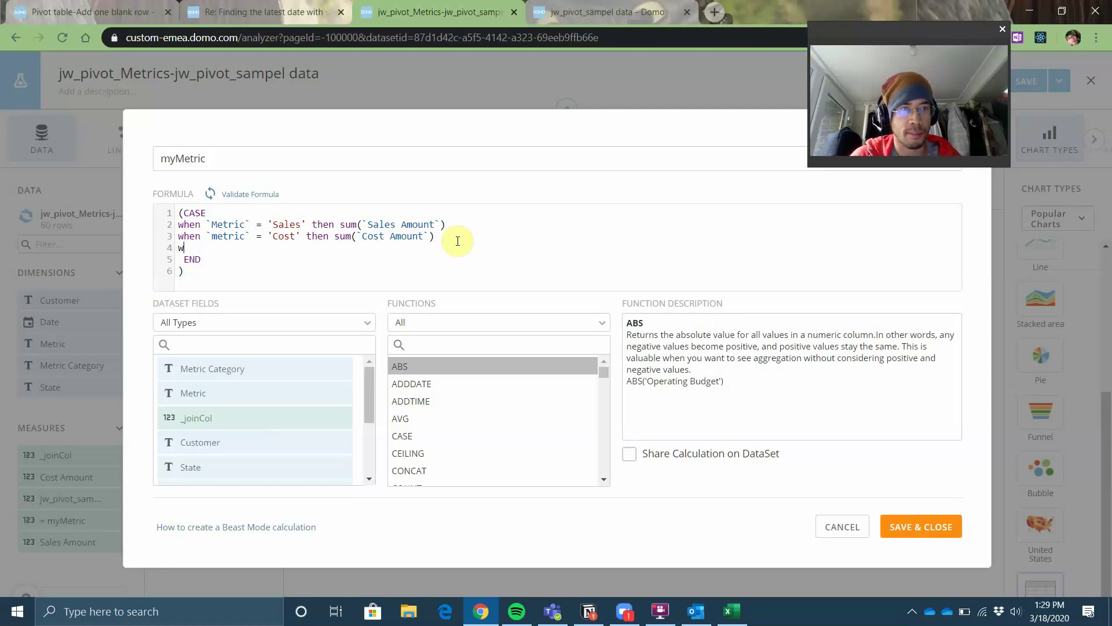
key(ctrl+v)
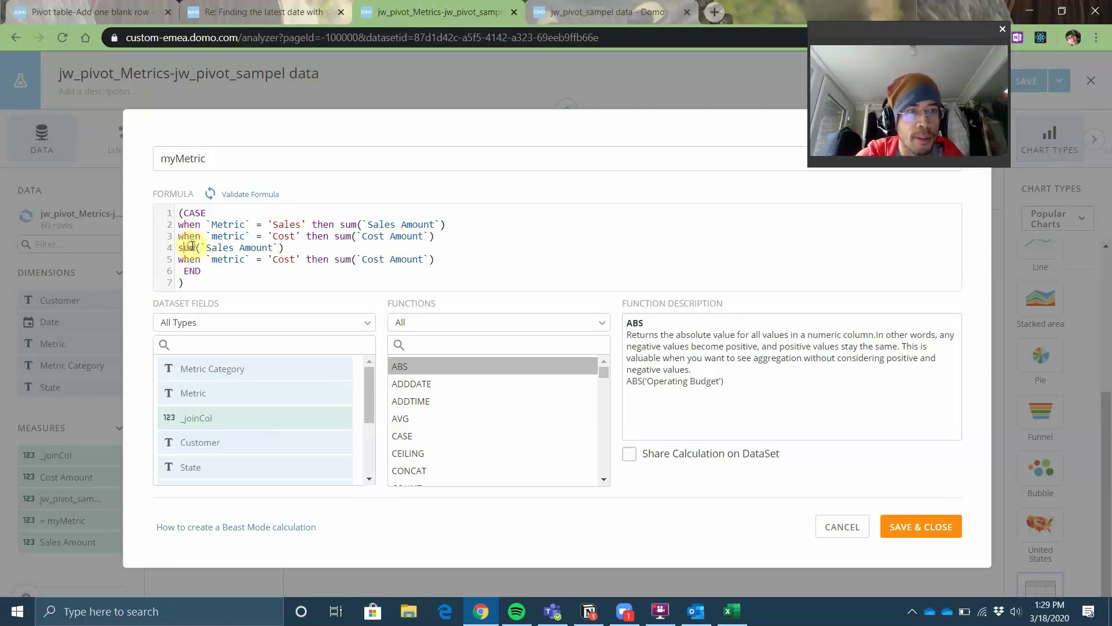
Step: Complete the duplicated sum(`Sales Amount`) line as the branch when `Metric` = 'Profit Margin' then sum(`Sales Amount`)
text(when )
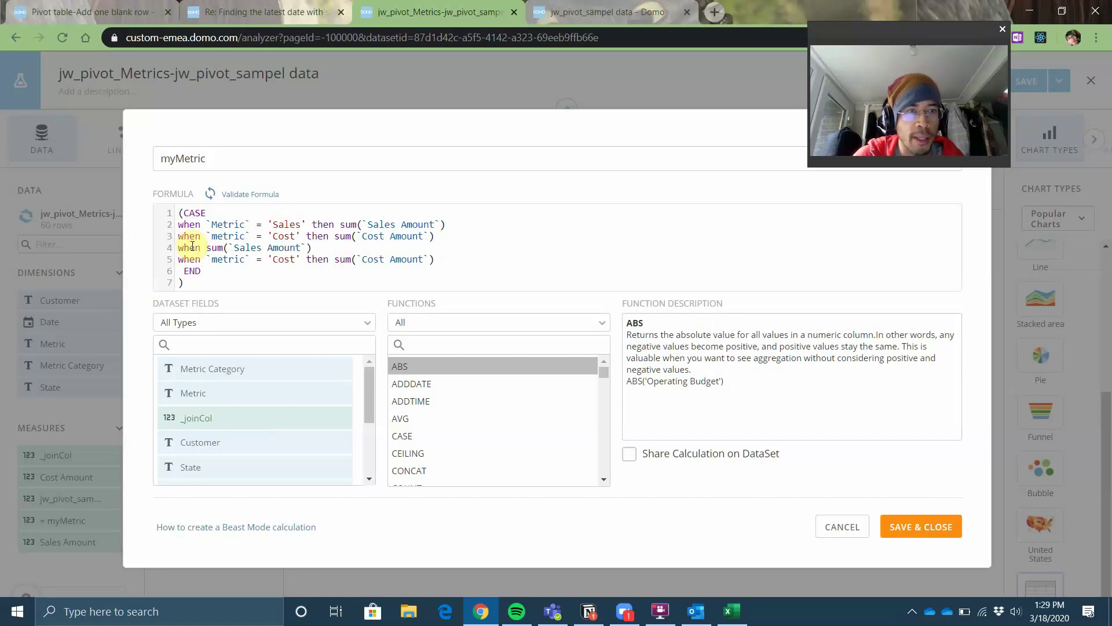
text(`metric)
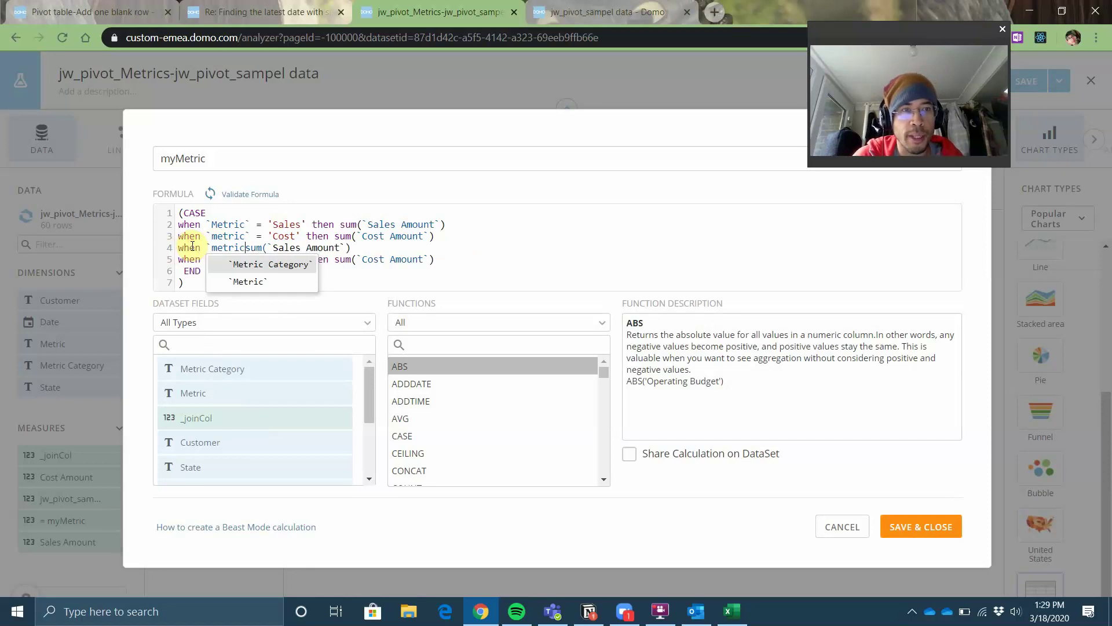
key(Down)
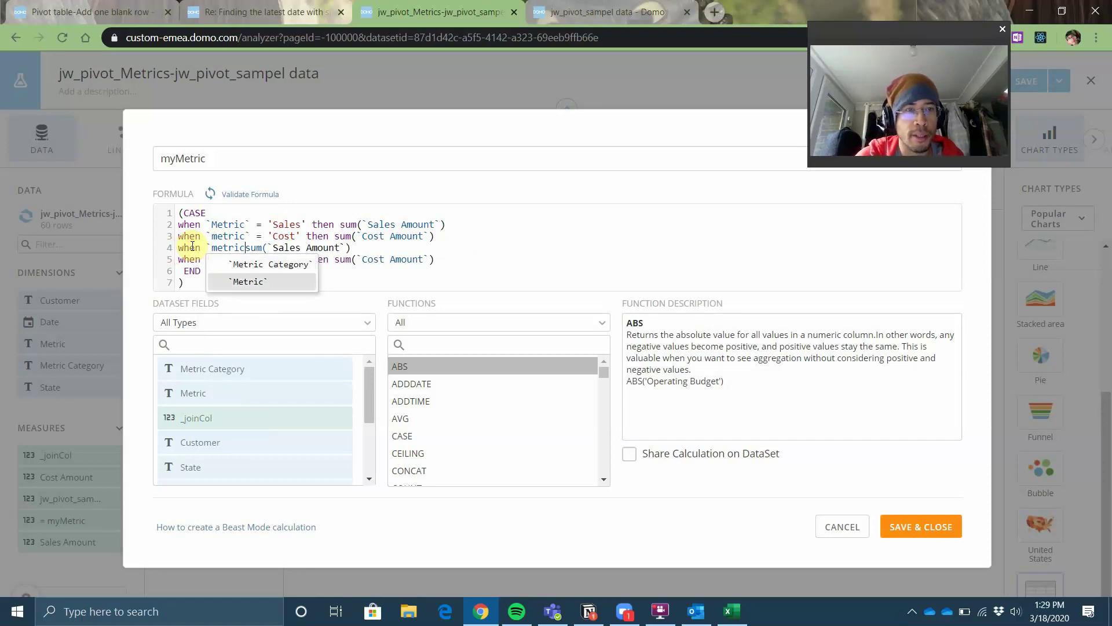
key(Return)
text(= ')
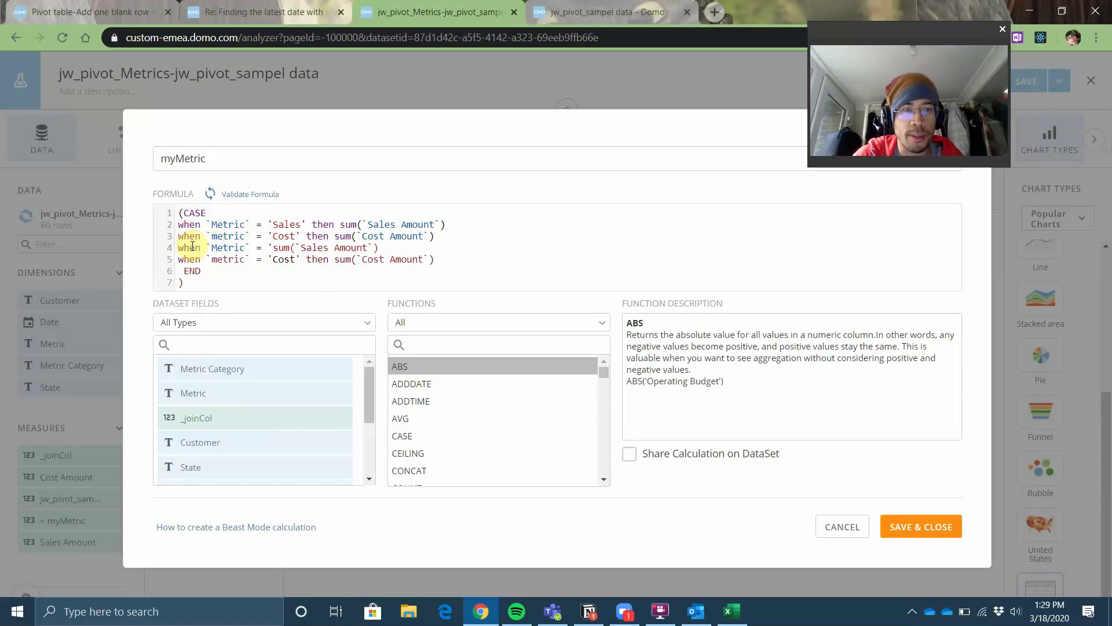
text(Profi)
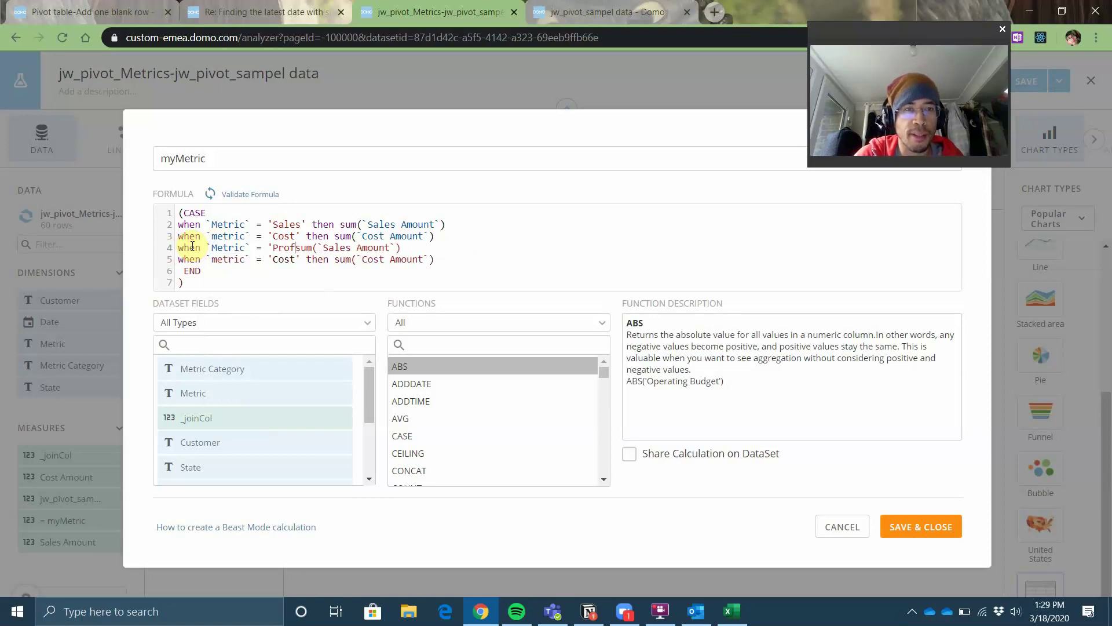
text(t Margin then )
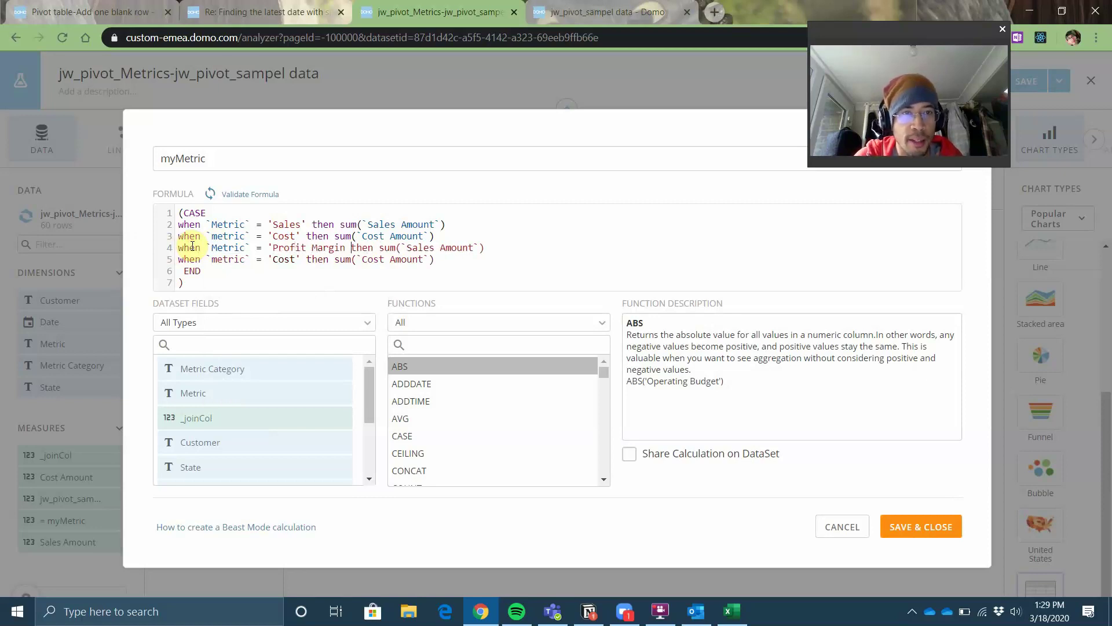
text(')
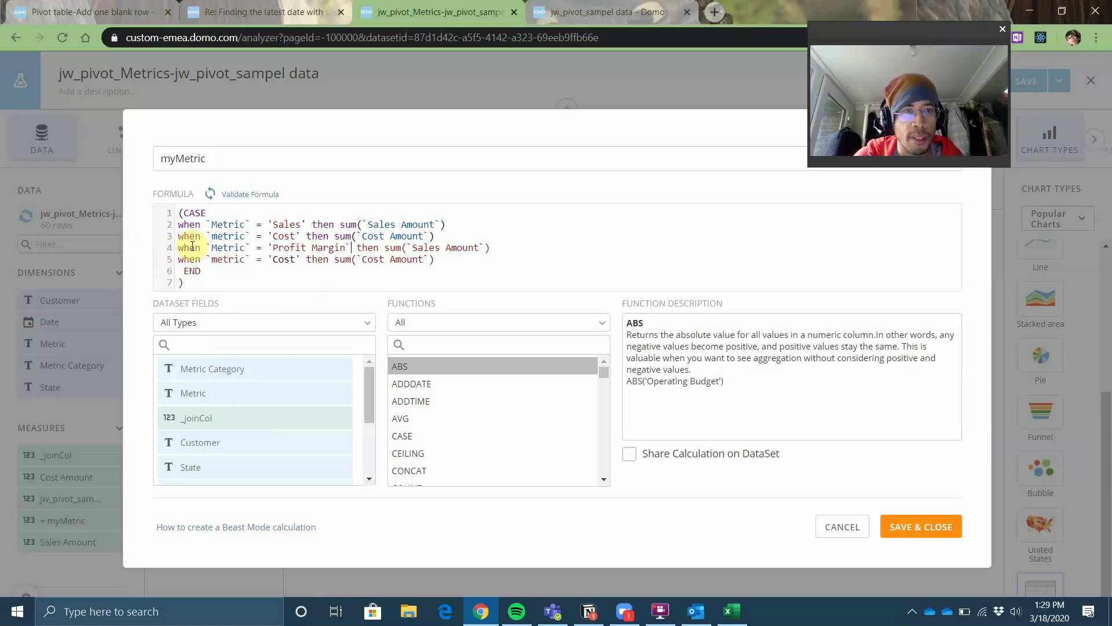
key(BackSpace)
text(')
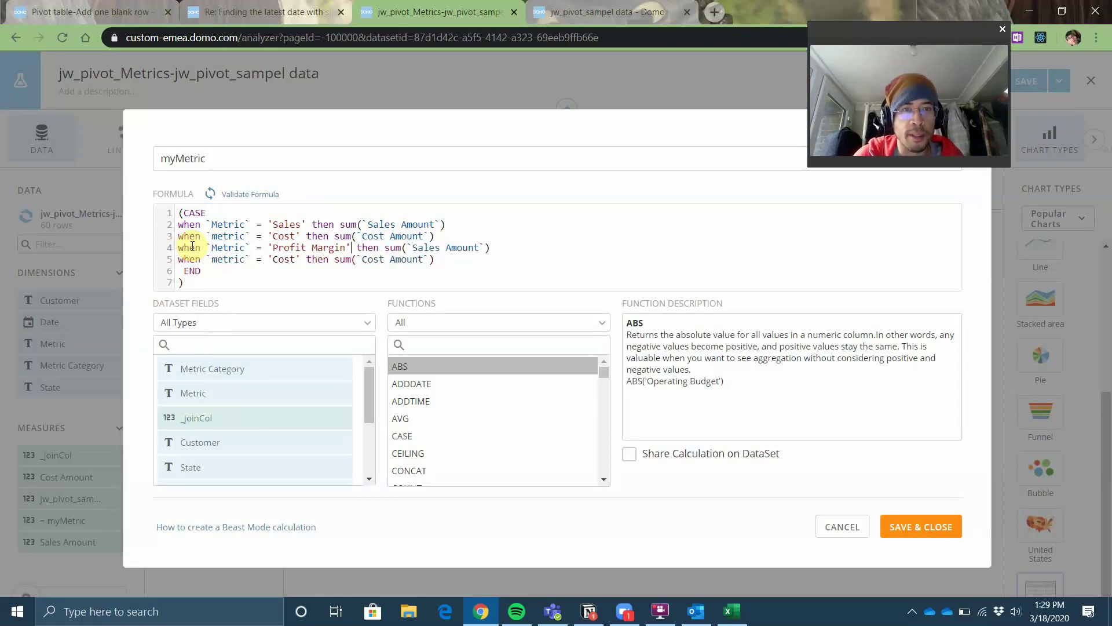
Step: Subtract sum(`Cost Amount`) from the Profit Margin branch's result
click(521, 250)
text(- )
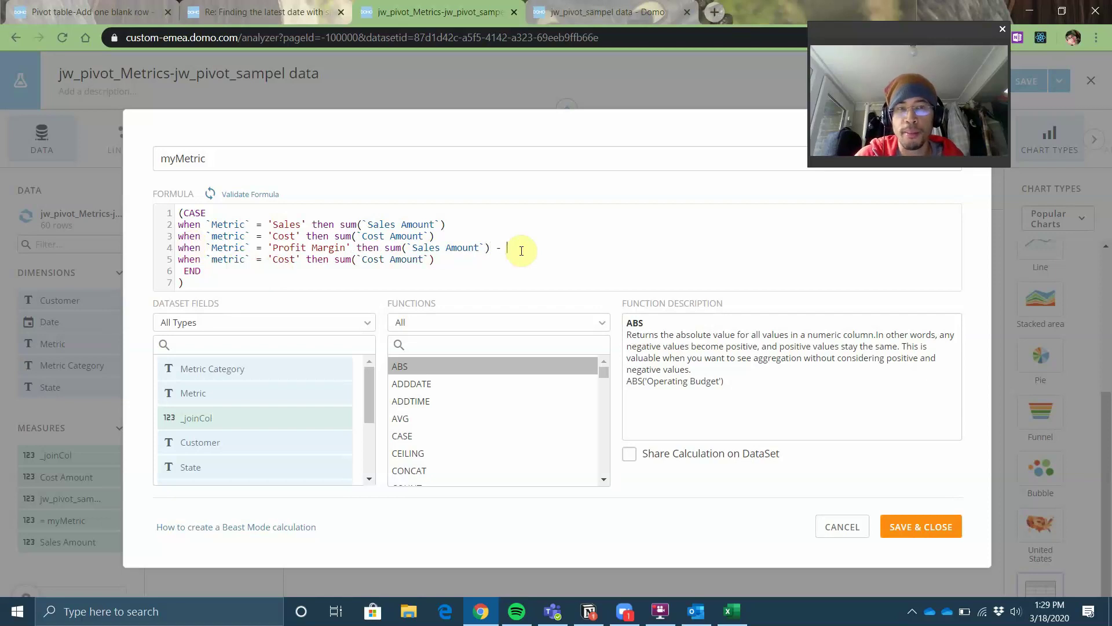
text(sum()
text(`Cost Amount` )
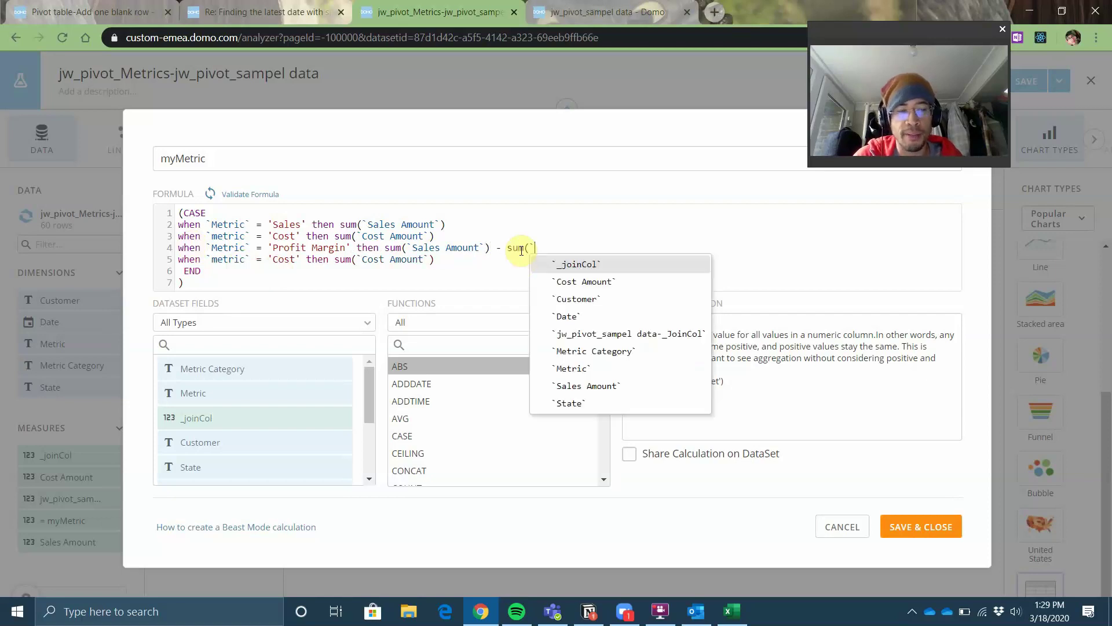
text())
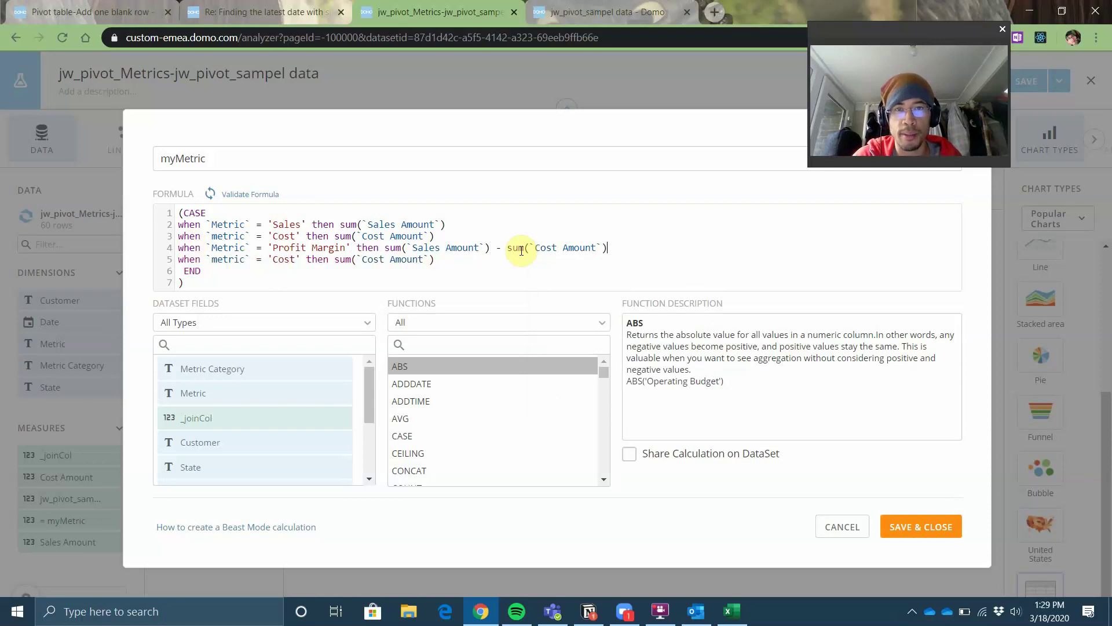
Step: Copy the expression sum(`Sales Amount`) - sum(`Cost Amount`) from the Profit Margin branch
key(ctrl+shift+Left)
key(ctrl+shift+Left)
key(ctrl+shift+Left)
key(ctrl+shift+Left)
key(ctrl+shift+Left)
key(ctrl+shift+Left)
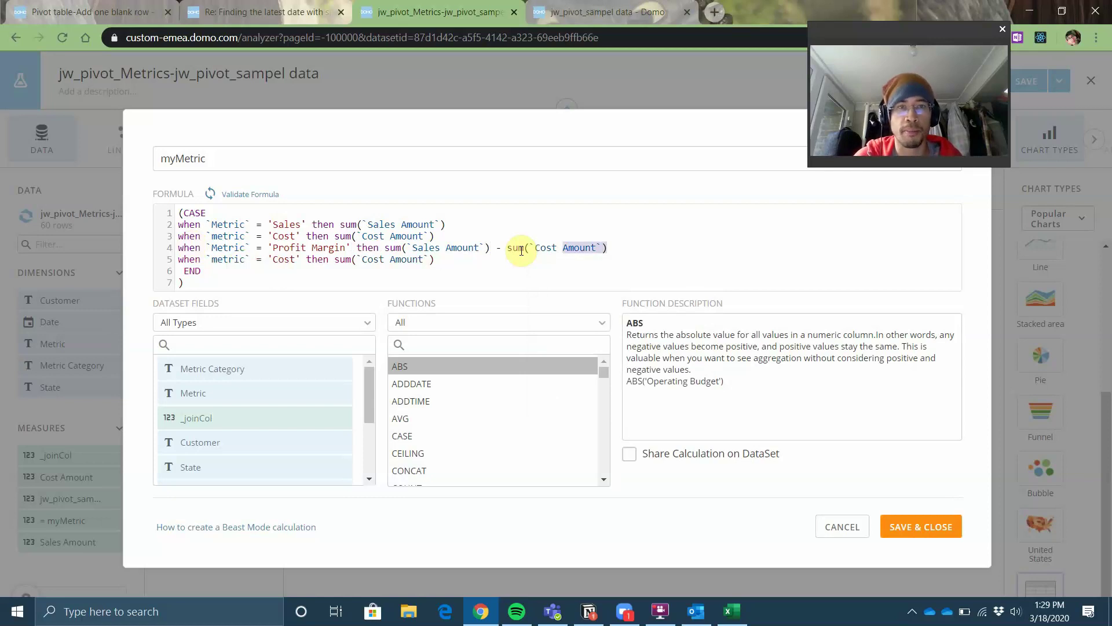
key(ctrl+shift+Left)
key(ctrl+shift+Left)
key(ctrl+shift+Left)
key(shift+Right)
key(shift+Right)
key(shift+Right)
key(shift+Right)
key(shift+Right)
key(ctrl+c)
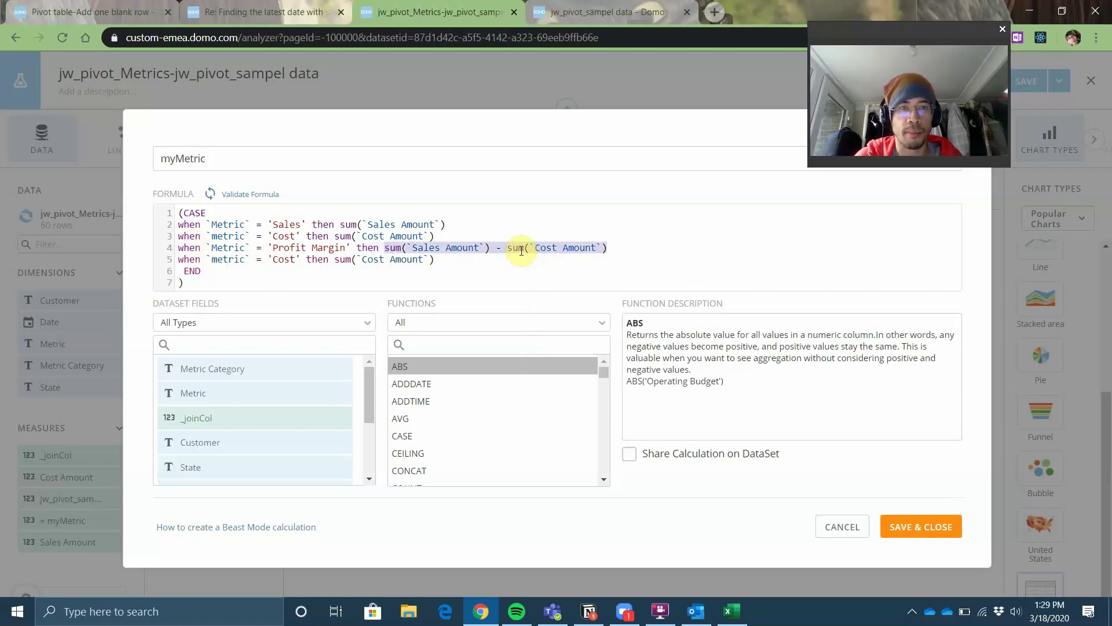
key(Right)
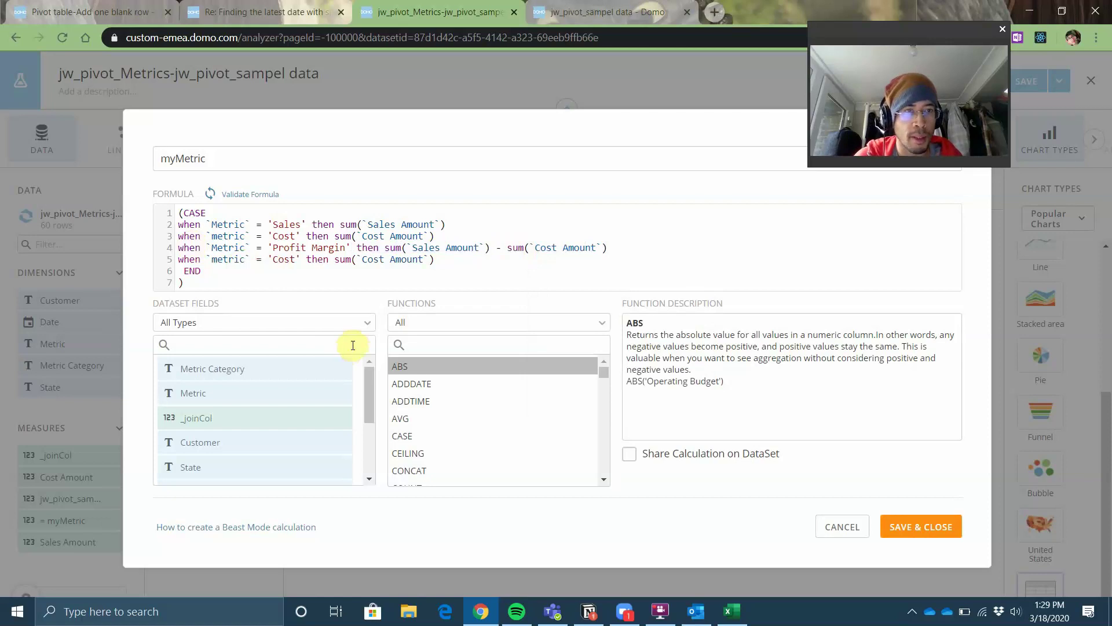
Step: Change the duplicated Cost branch's metric name to 'Profit Margin %'
click(297, 261)
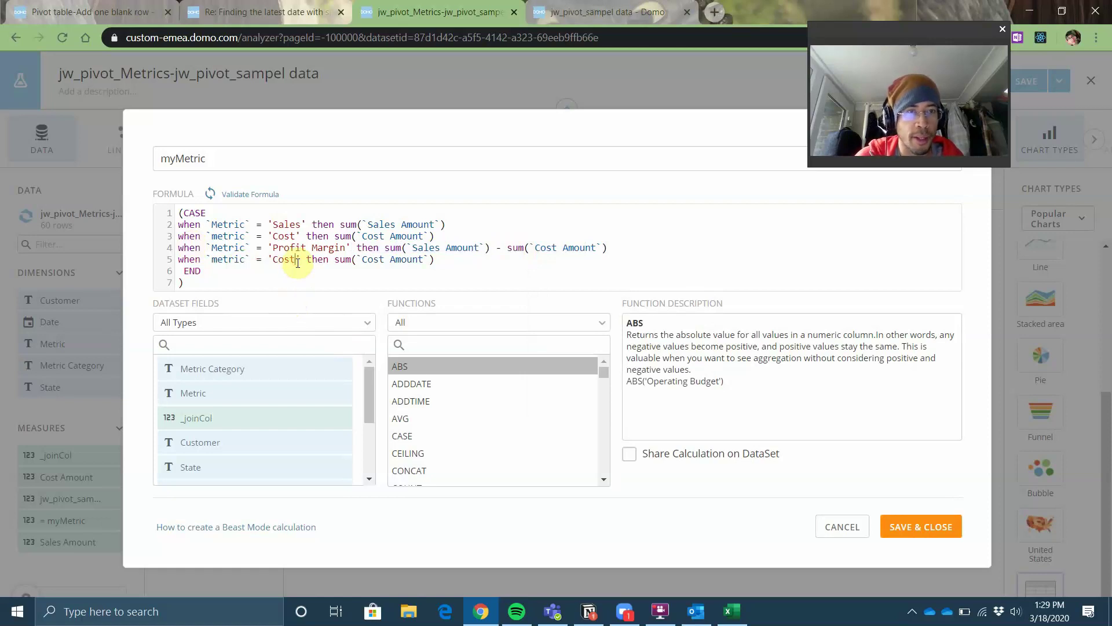
key(BackSpace)
key(BackSpace)
key(BackSpace)
key(BackSpace)
text(Profit M)
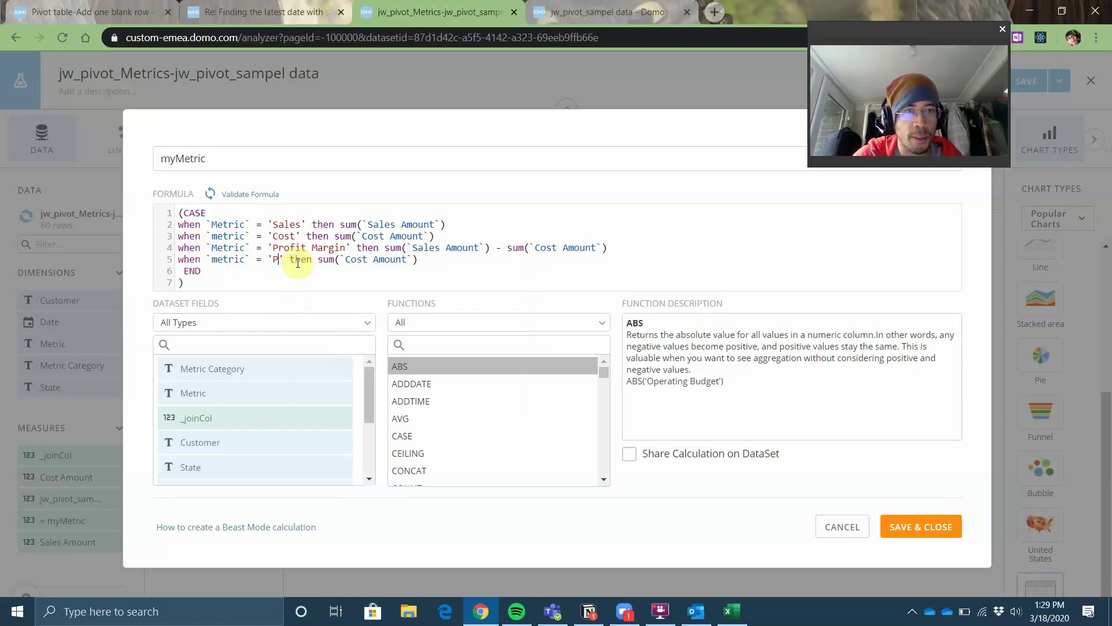
text(argin )
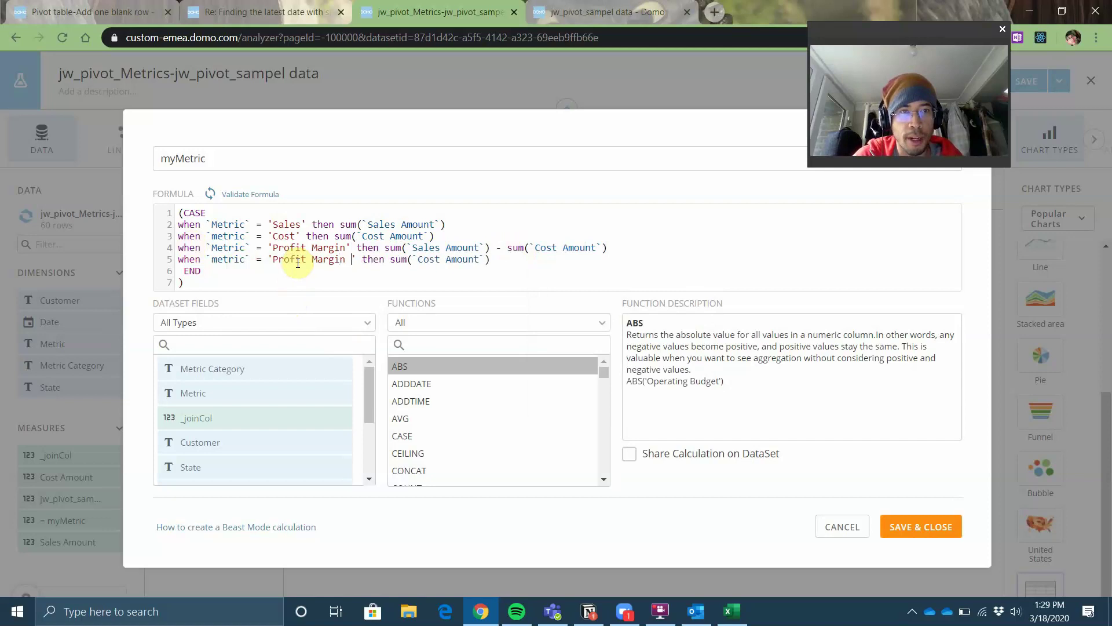
text(%)
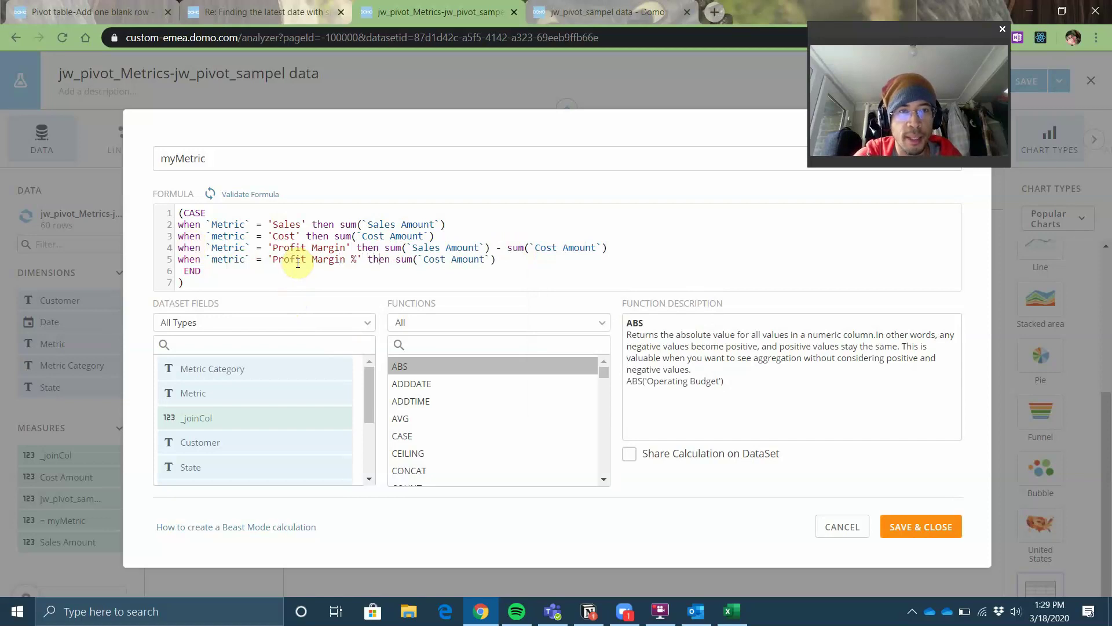
Step: Make the 'Profit Margin %' branch return (sum(`Sales Amount`) - sum(`Cost Amount`)) / sum(`Cost Amount`)
key(ctrl+v)
text())
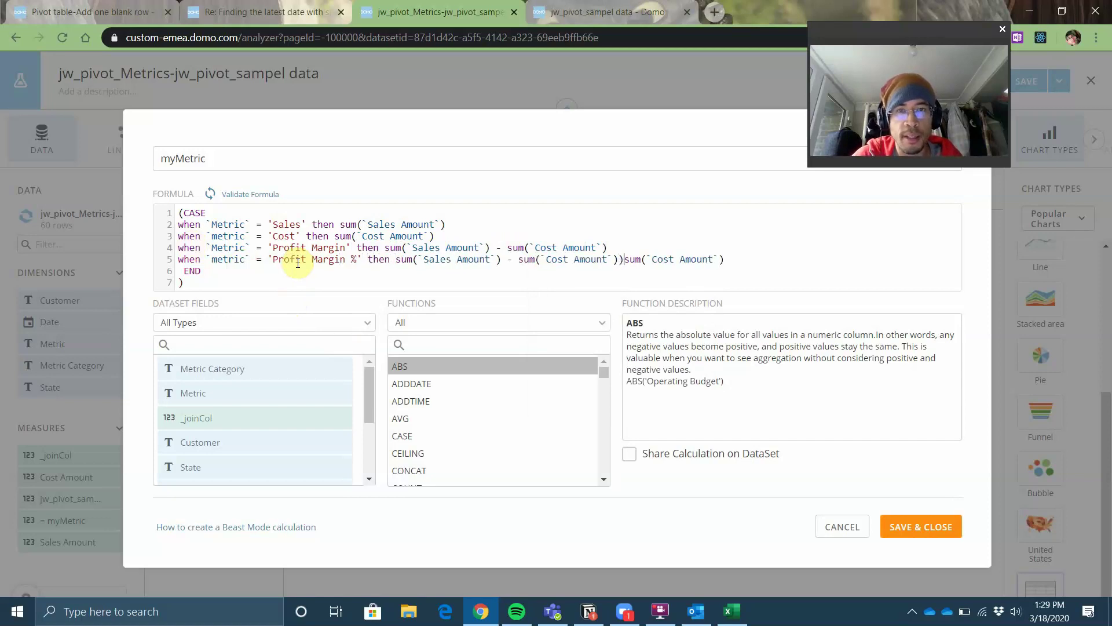
click(394, 259)
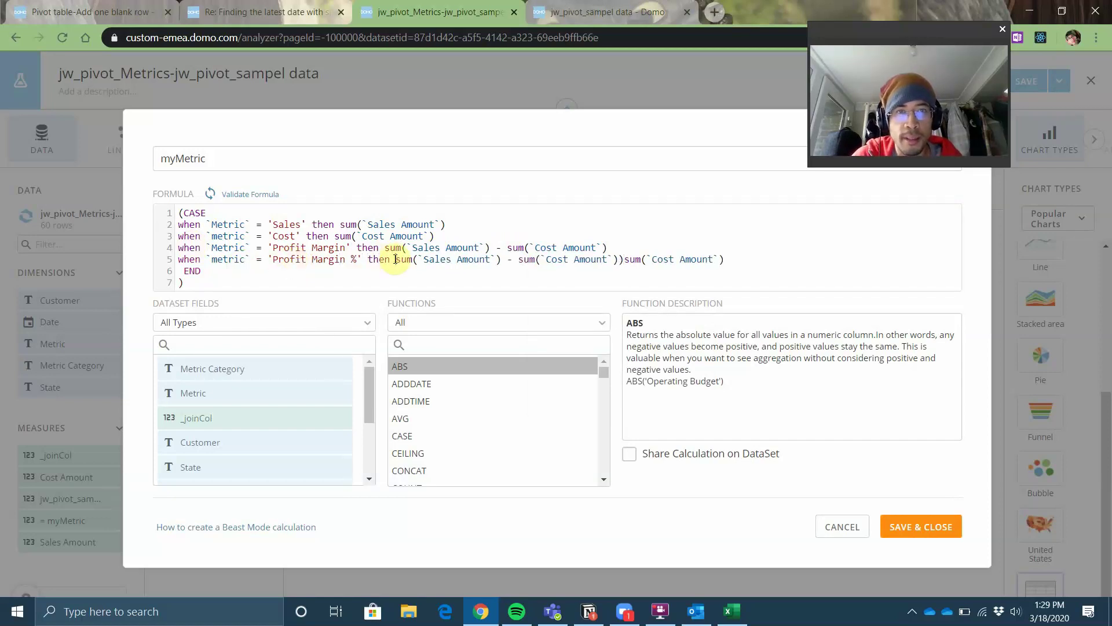
text(()
click(629, 259)
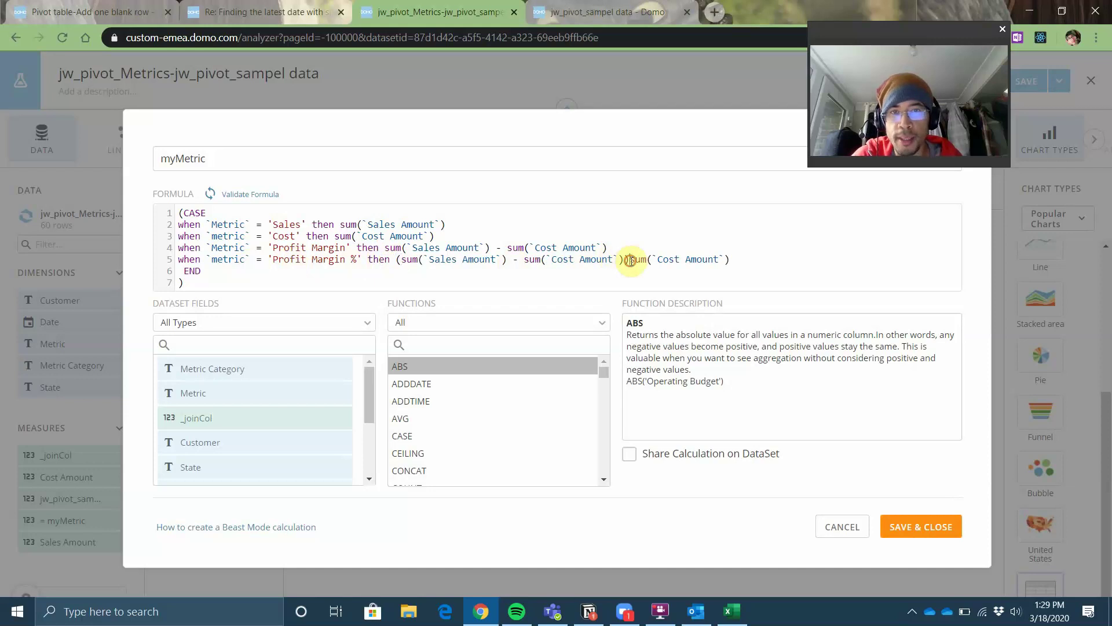
text(/)
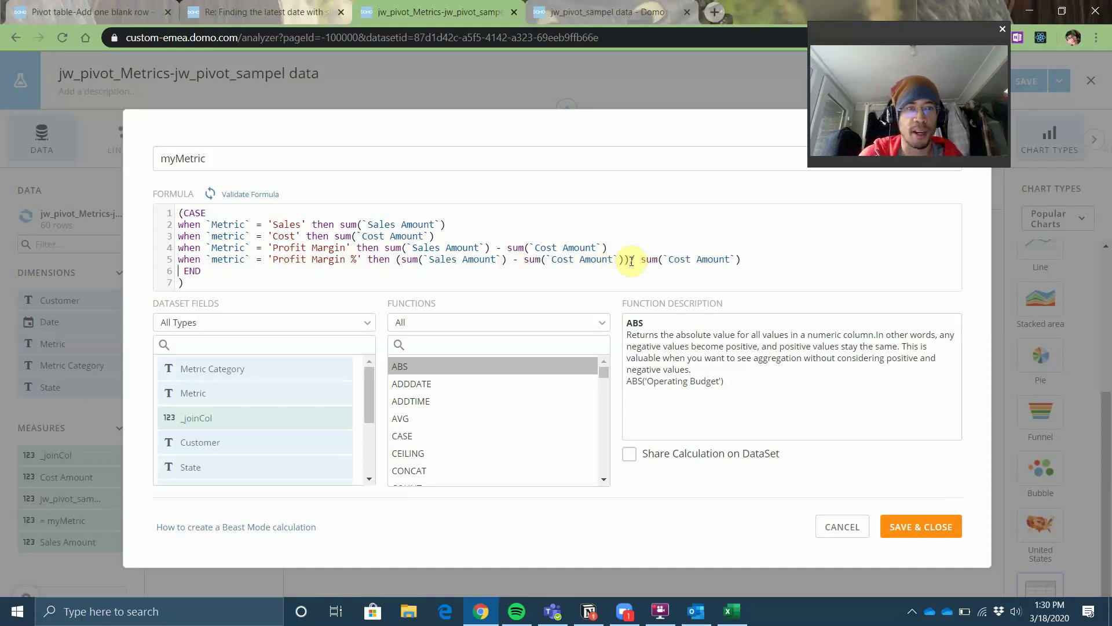
Step: Start a new branch before END with the condition when `Metric` = 'Labor
key(Down)
key(Home)
key(Return)
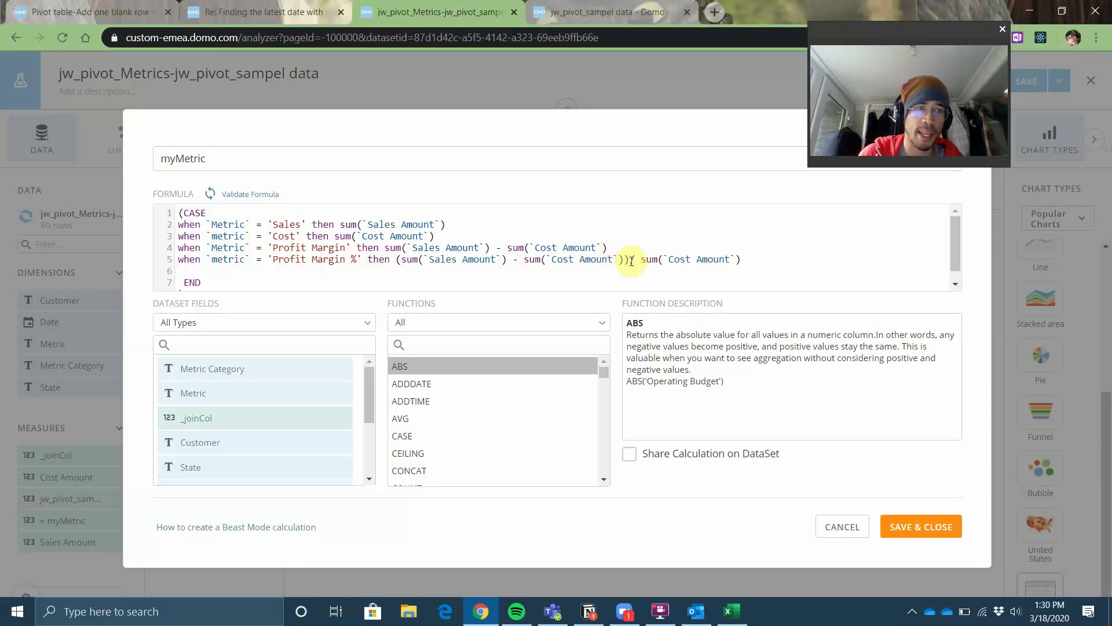
text(when `)
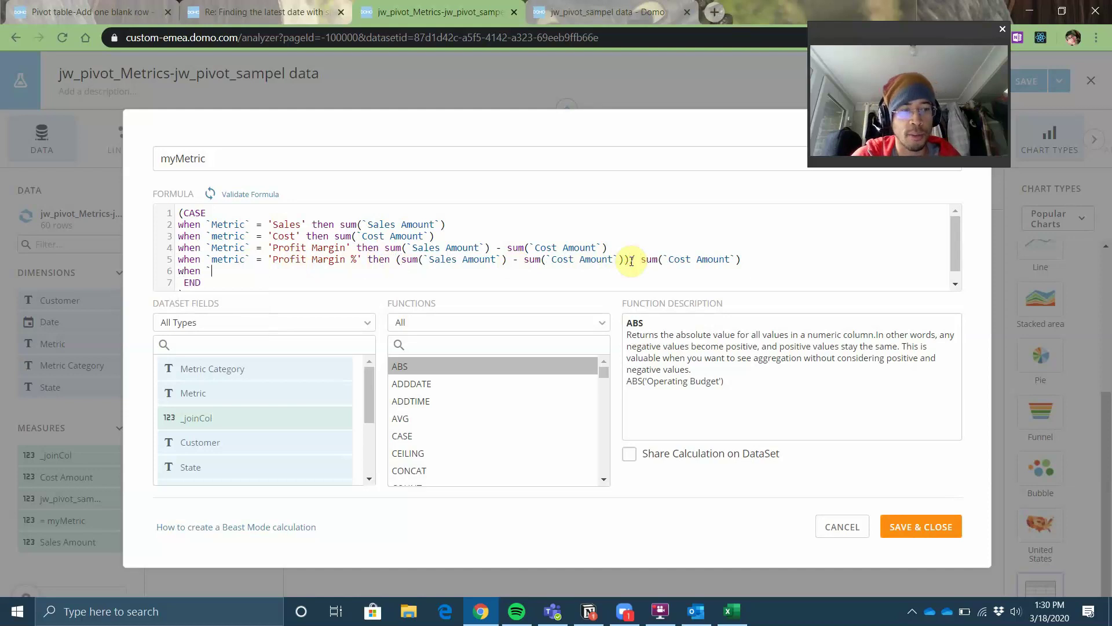
text(m)
key(Down)
key(Return)
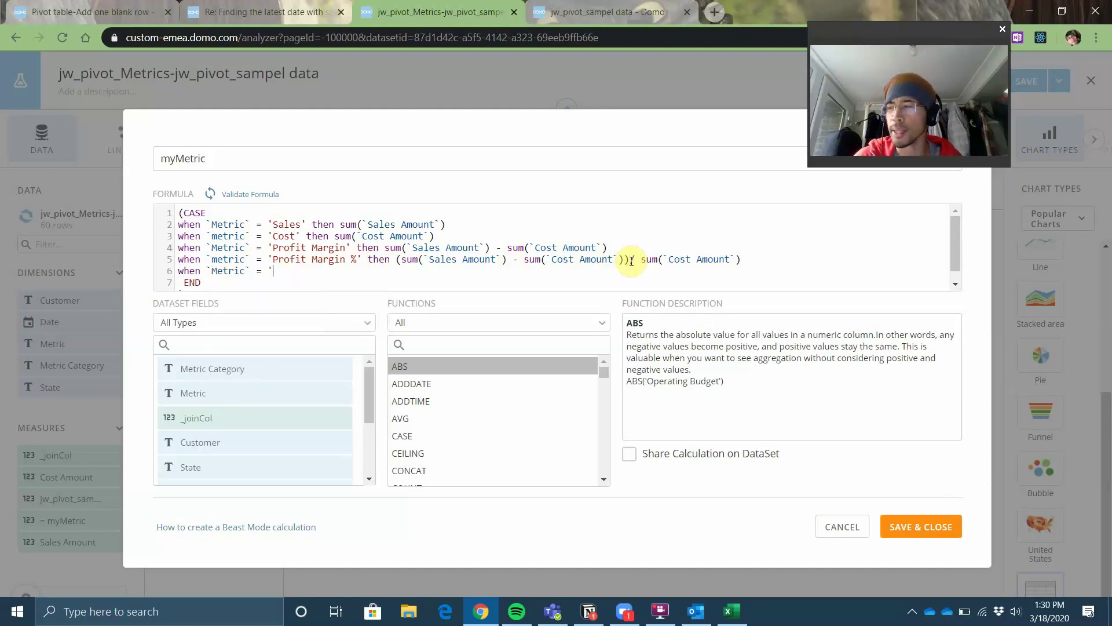
text(= 'Laba)
key(BackSpace)
text(or)
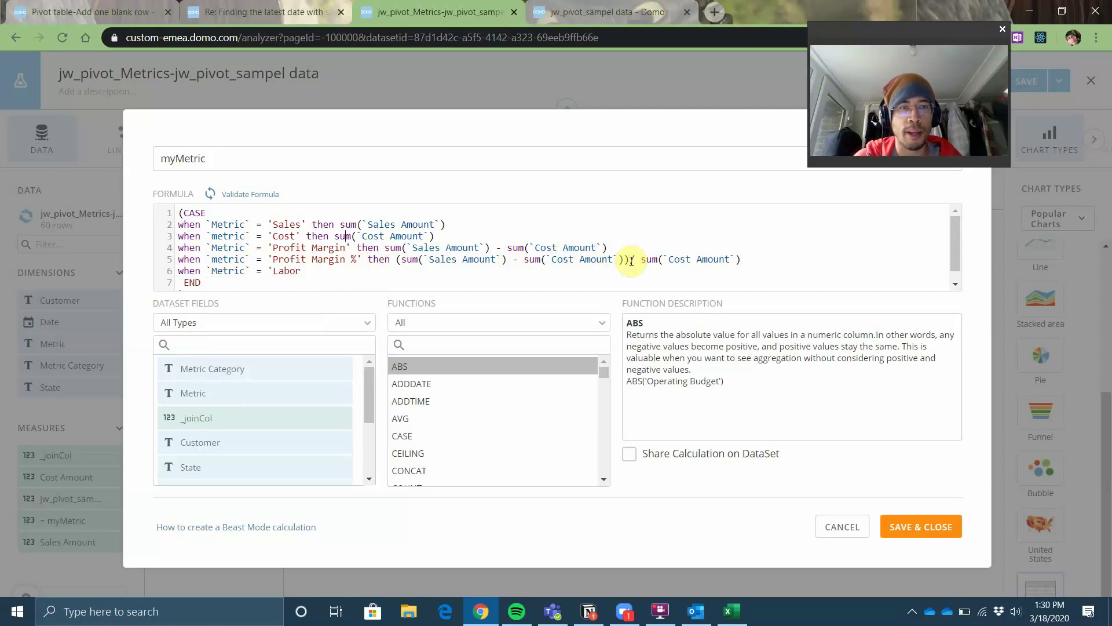
Step: Copy sum(`Cost Amount`) from the Cost branch into the Labor branch and multiply it by .1
key(shift+Right)
key(shift+Right)
key(shift+Right)
key(shift+Right)
key(shift+Right)
key(shift+Right)
key(shift+Right)
key(shift+Right)
key(shift+Right)
key(shift+Right)
key(shift+Right)
key(shift+Right)
key(shift+Right)
key(shift+Right)
key(shift+Right)
key(shift+Right)
key(shift+Right)
key(shift+Right)
key(ctrl+c)
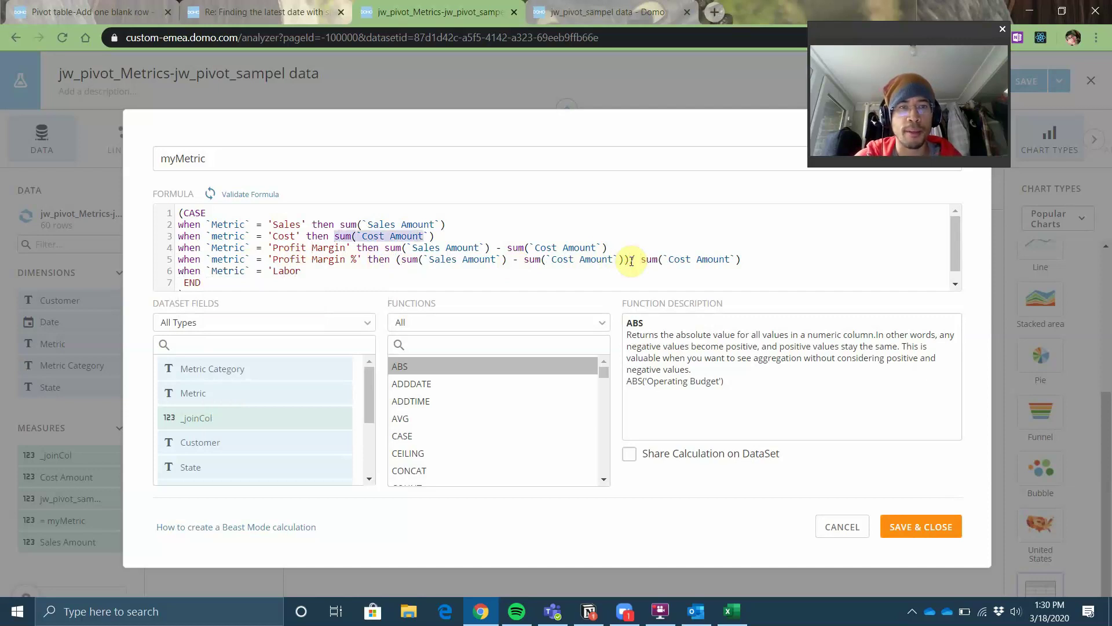
key(Down)
key(Down)
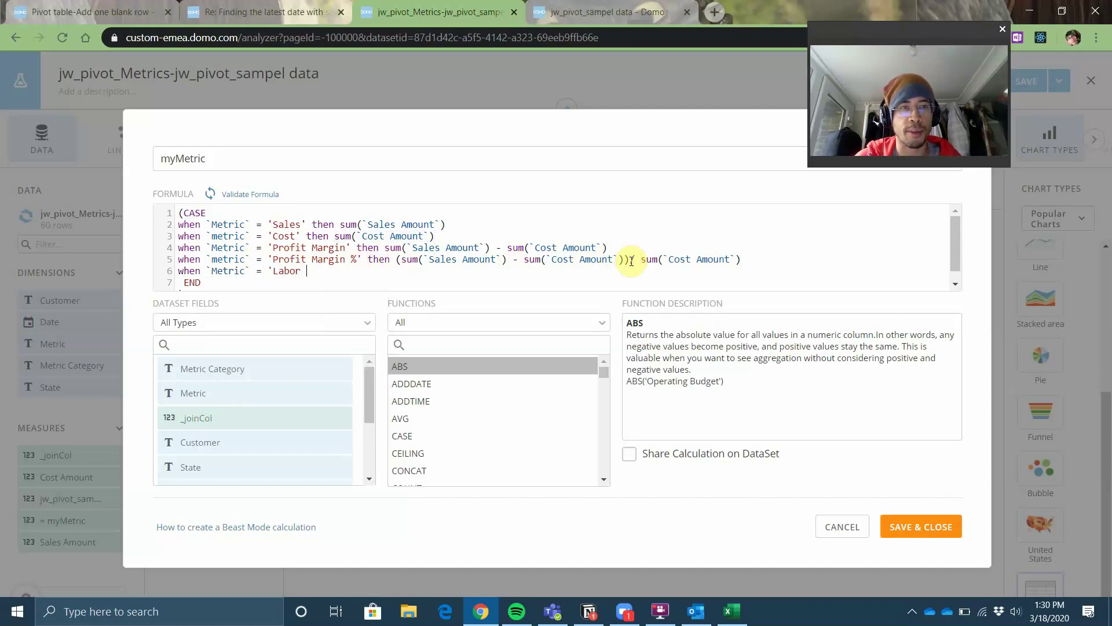
key(ctrl+v)
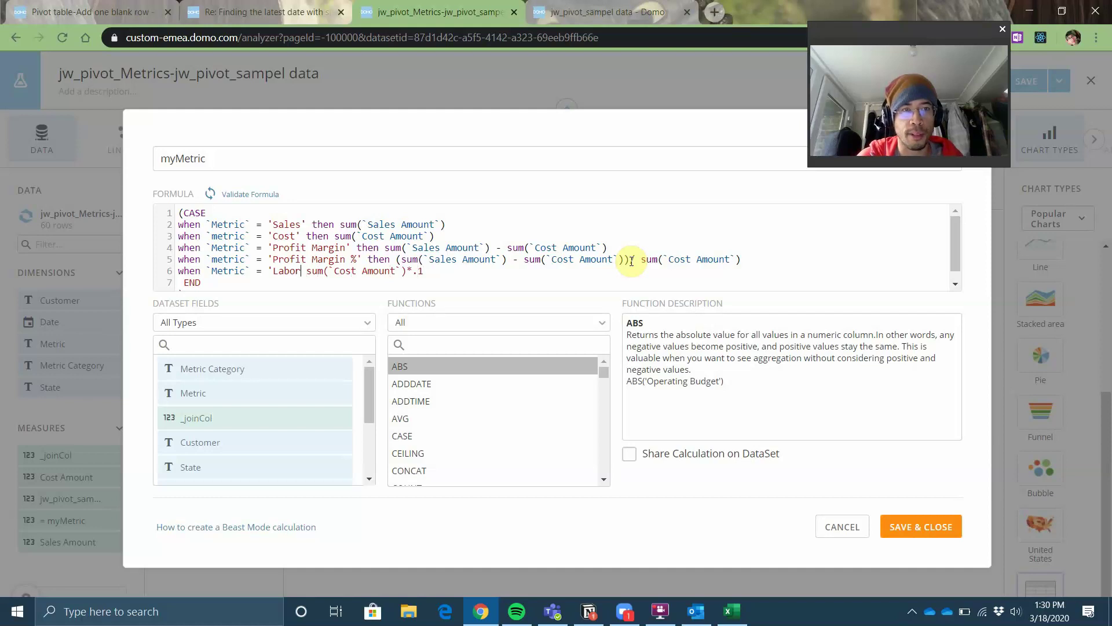
Step: Close the 'Labor' text value and insert then before the branch's sum expression
key(Left)
key(Left)
key(Left)
key(Left)
key(Left)
key(Left)
key(Left)
key(Left)
key(Left)
key(Left)
key(Left)
key(Left)
key(Left)
key(Left)
key(Left)
key(Left)
key(Left)
key(Left)
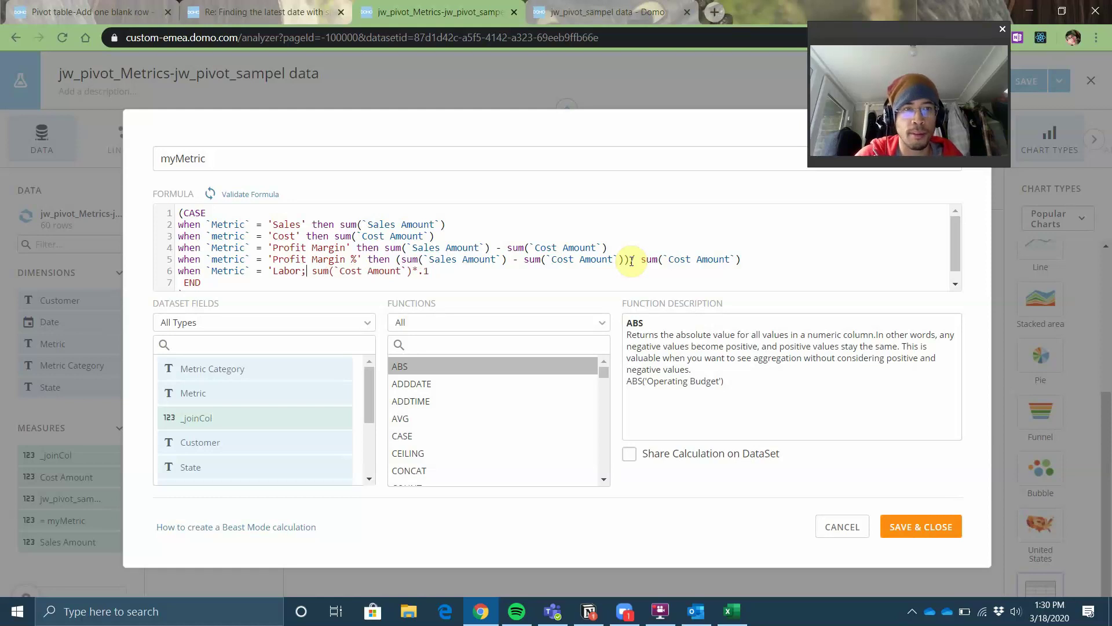
text(' then)
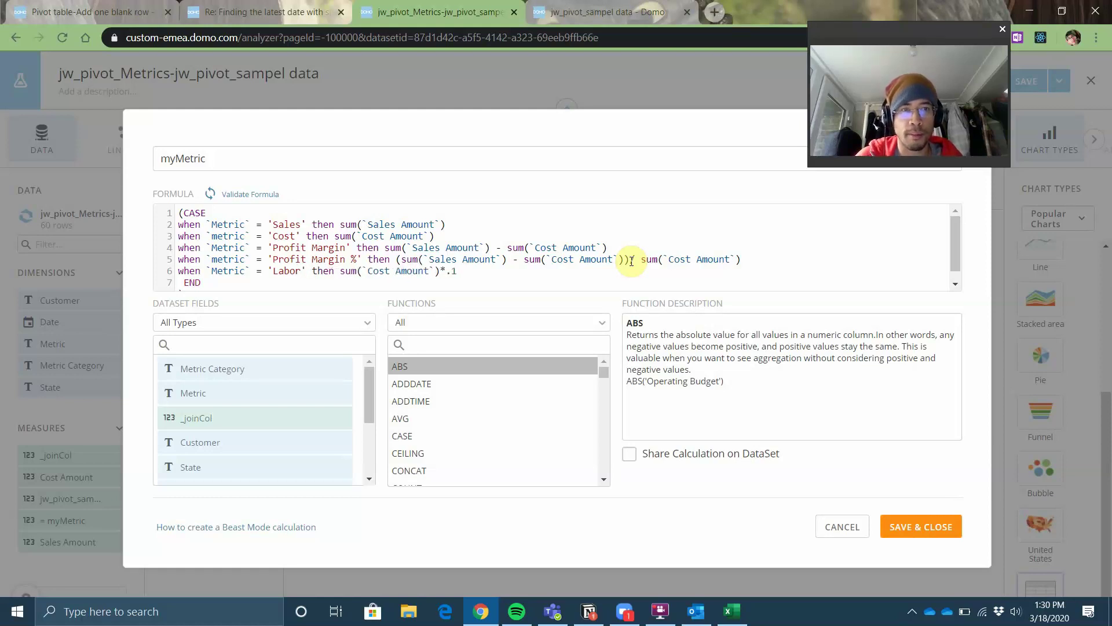
Step: Replace Cost with Sales Amount` as the summed field in the Labor branch
key(shift+Right)
key(shift+Right)
key(shift+Right)
key(shift+Right)
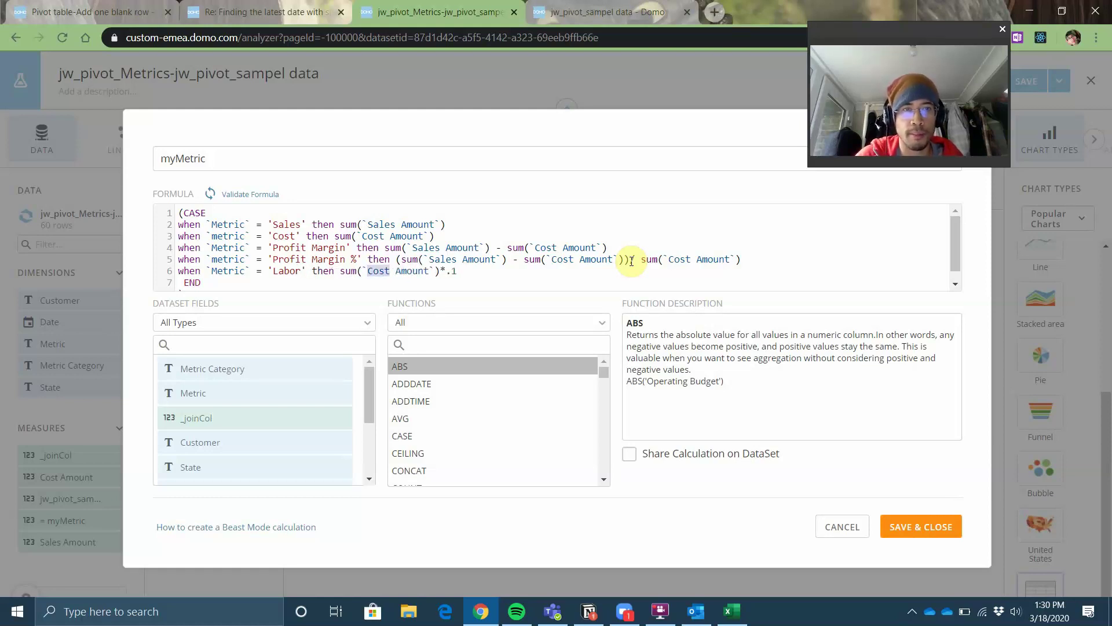
text(Sales Amount`)
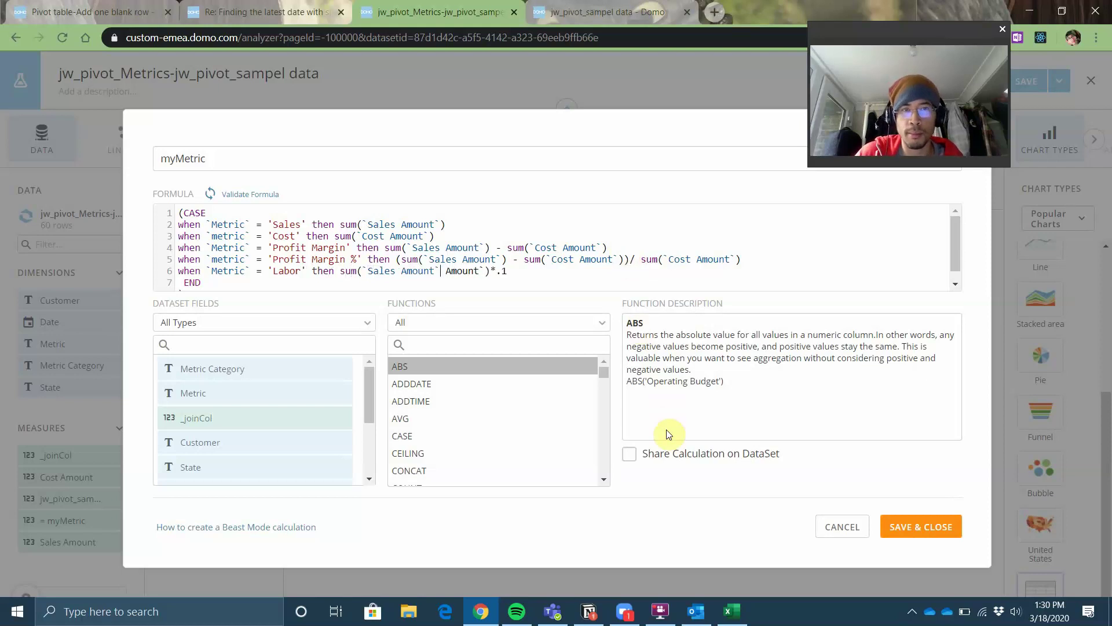
Step: Delete the leftover Amount`) text from the Labor branch and try to save the calculation
key(ctrl+v)
key(shift+Right)
key(shift+Right)
key(shift+Right)
key(shift+Right)
key(shift+Right)
key(shift+Right)
key(shift+Right)
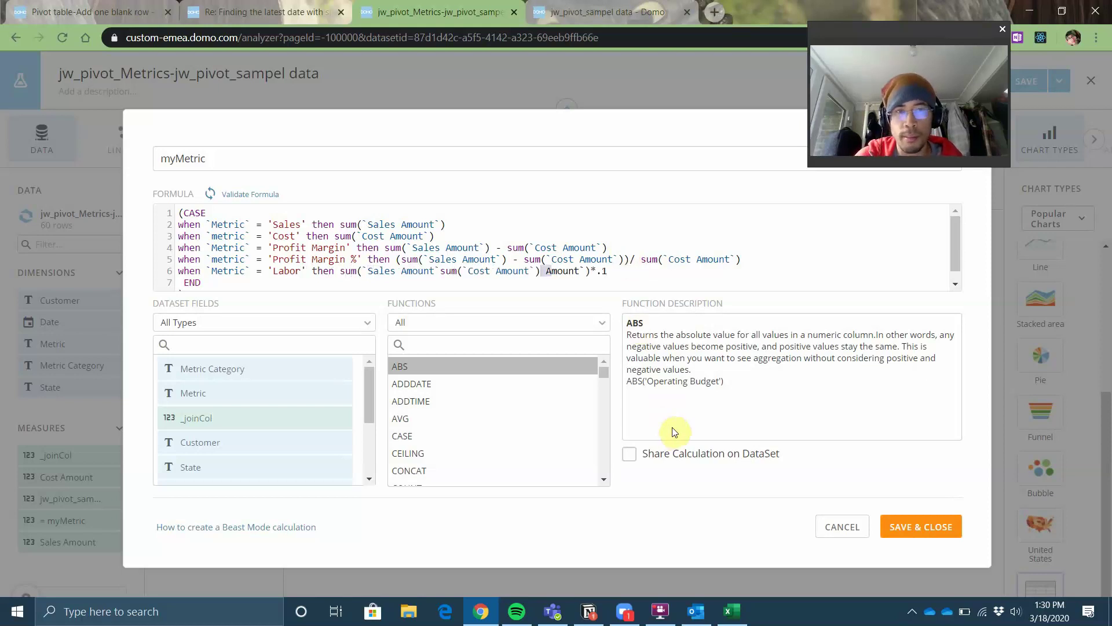
key(shift+Right)
key(shift+Right)
key(BackSpace)
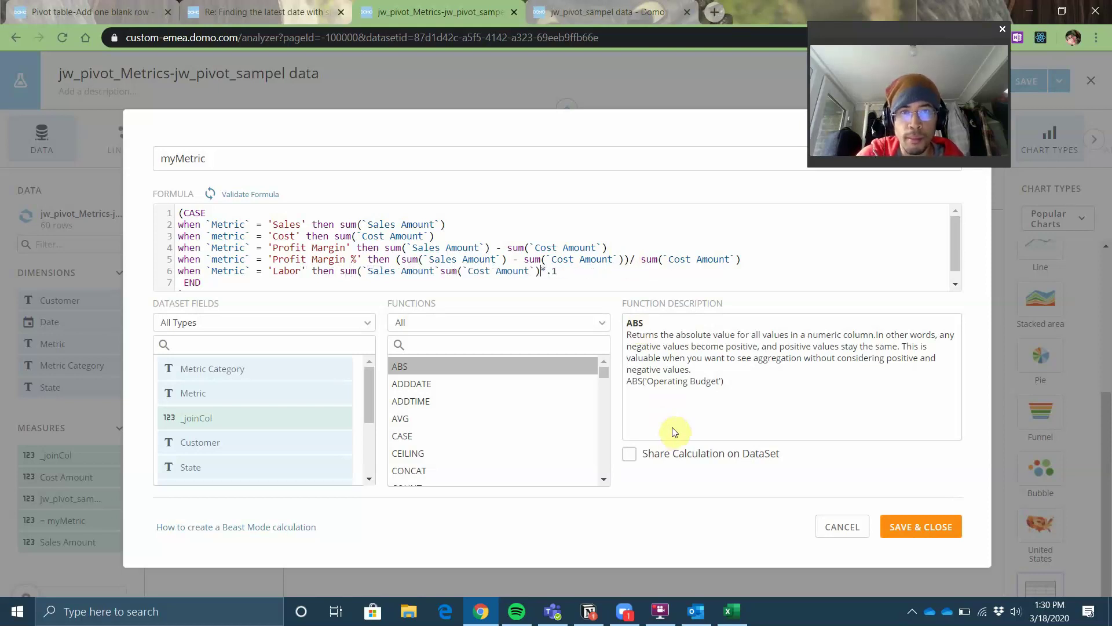
click(901, 529)
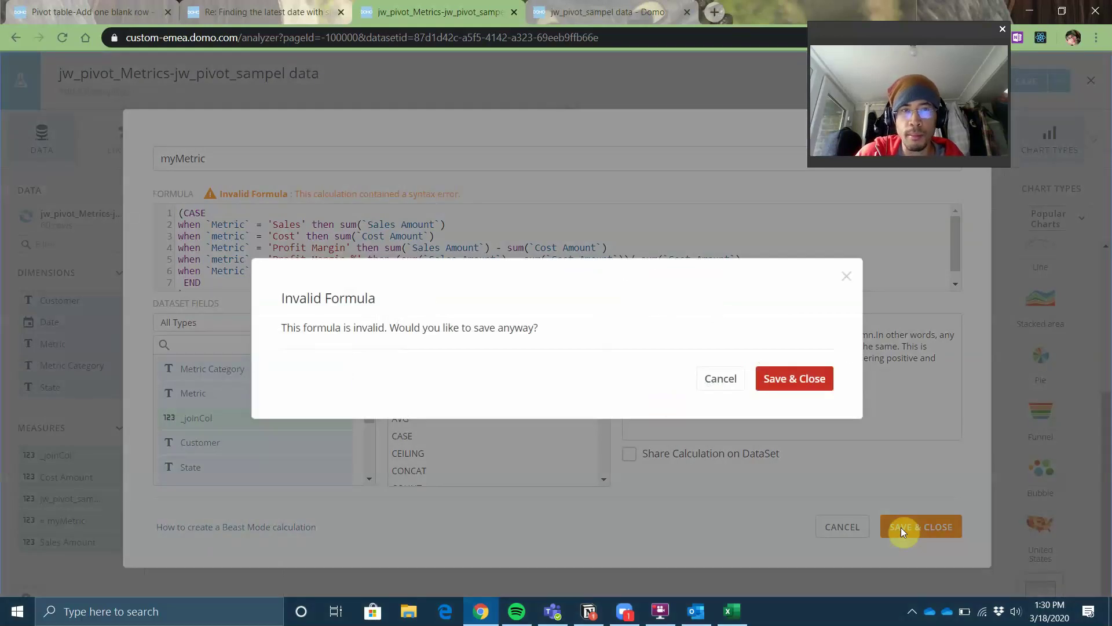
click(721, 379)
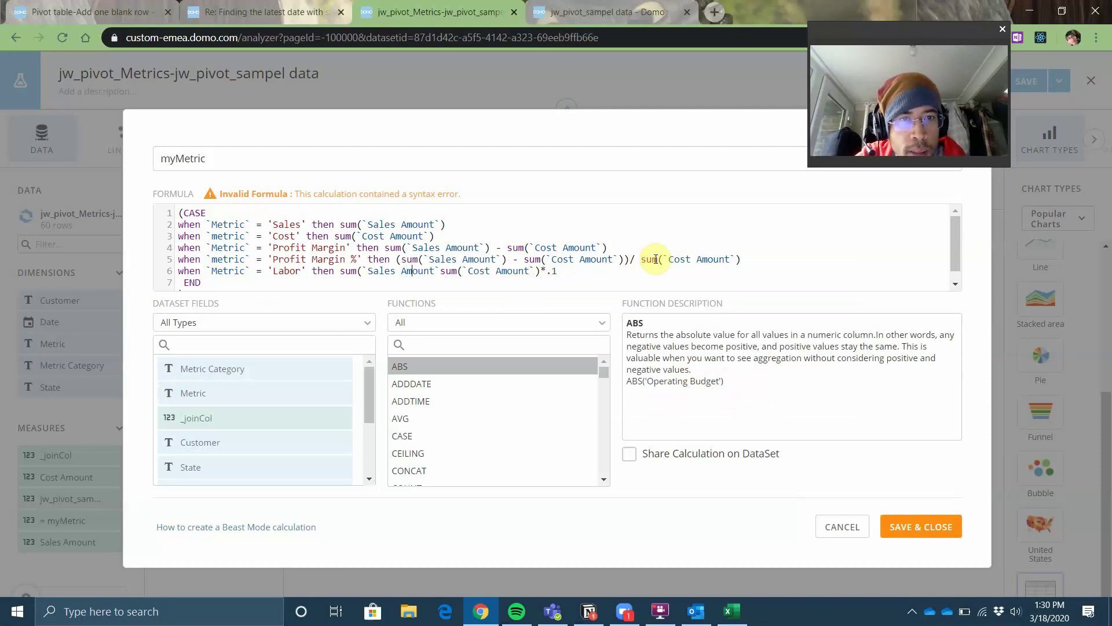
Step: Remove the stray sum(`Cost Amount` text from the Labor branch's sum and save the myMetric calculation
key(shift+Right)
key(shift+Right)
key(shift+Right)
key(shift+Right)
key(shift+Right)
key(shift+Right)
key(shift+Right)
key(shift+Right)
key(shift+Right)
key(shift+Right)
key(shift+Right)
key(shift+Right)
key(shift+Right)
key(shift+Right)
key(shift+Right)
key(shift+Right)
key(shift+Right)
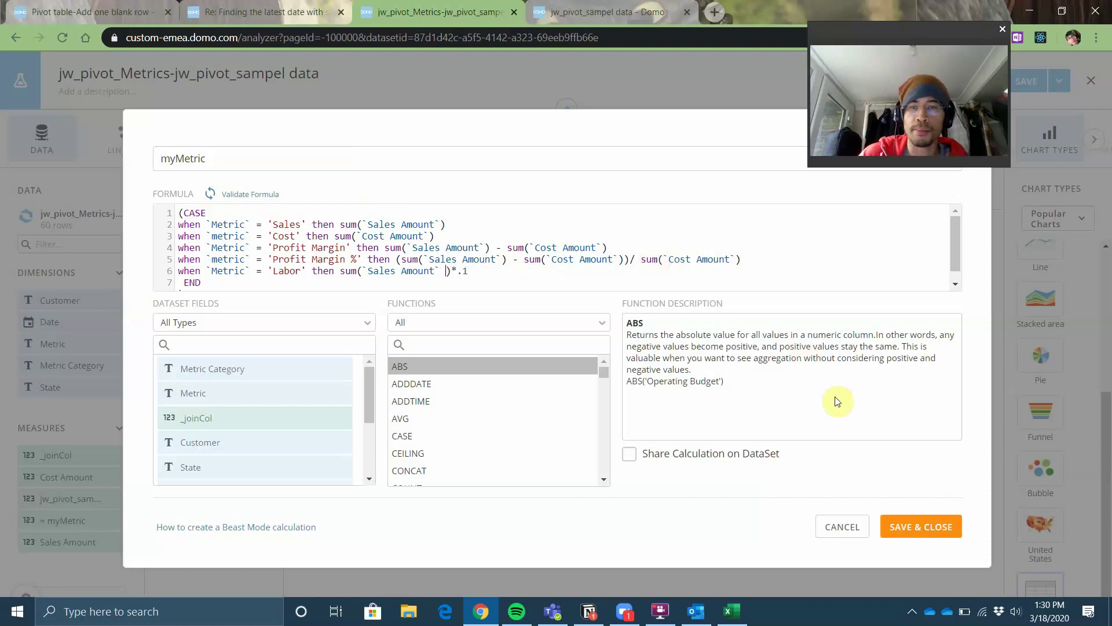
click(918, 527)
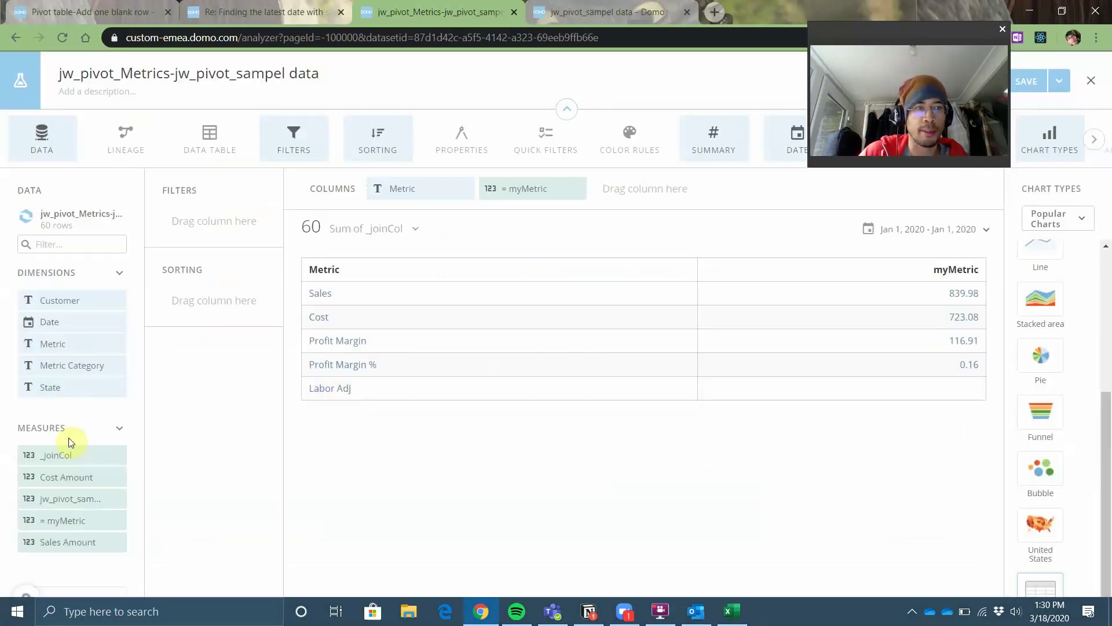
Step: Change the Labor branch's metric name to 'Labor Adj' in myMetric and save the calculation
click(64, 522)
click(303, 271)
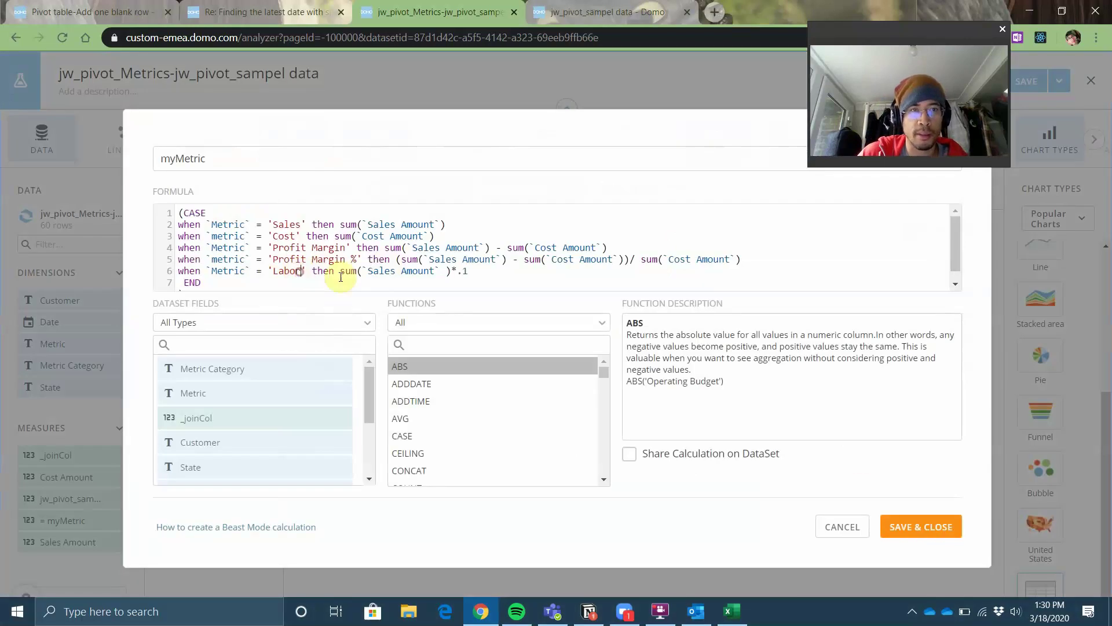
text(Adj)
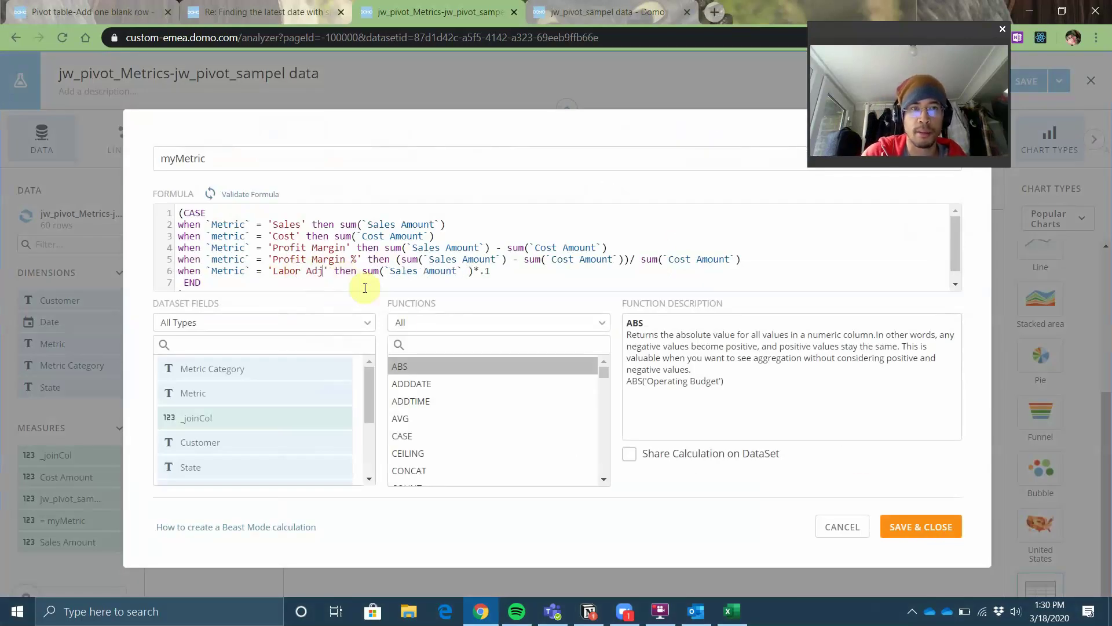
click(900, 527)
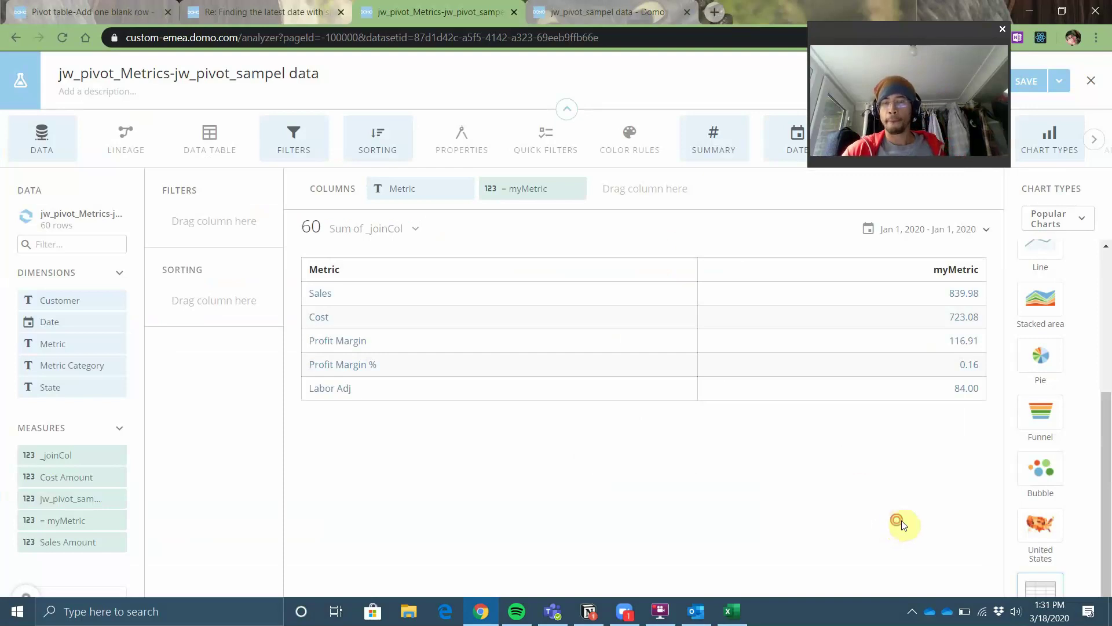
double_click(865, 545)
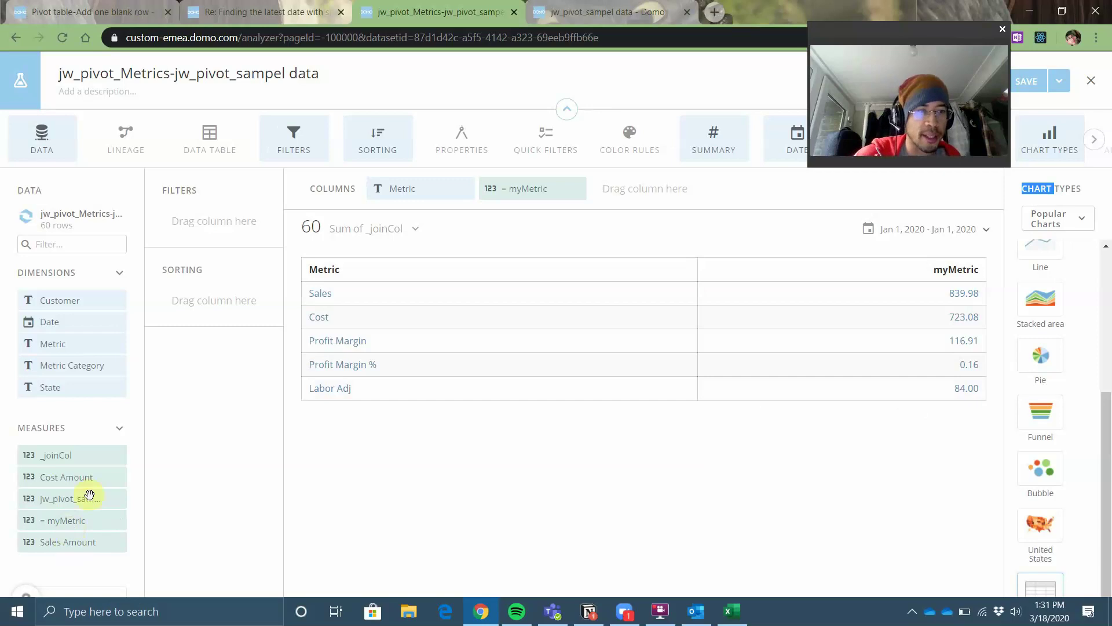
Step: Add Metric Category as the table's first column and sort the table by it
drag(81, 365, 399, 187)
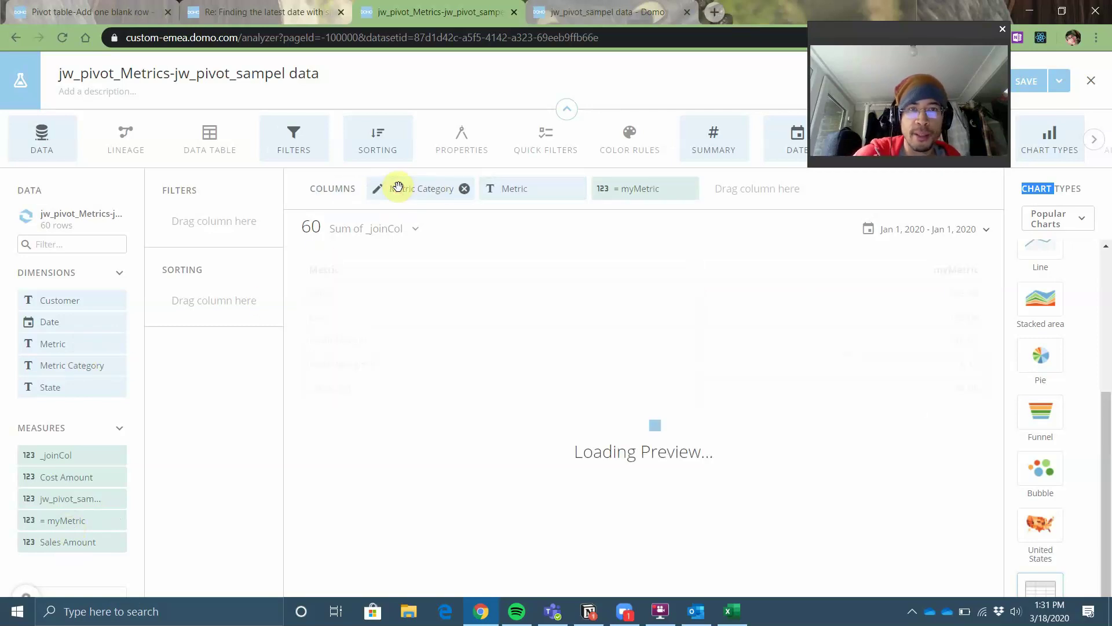
click(506, 452)
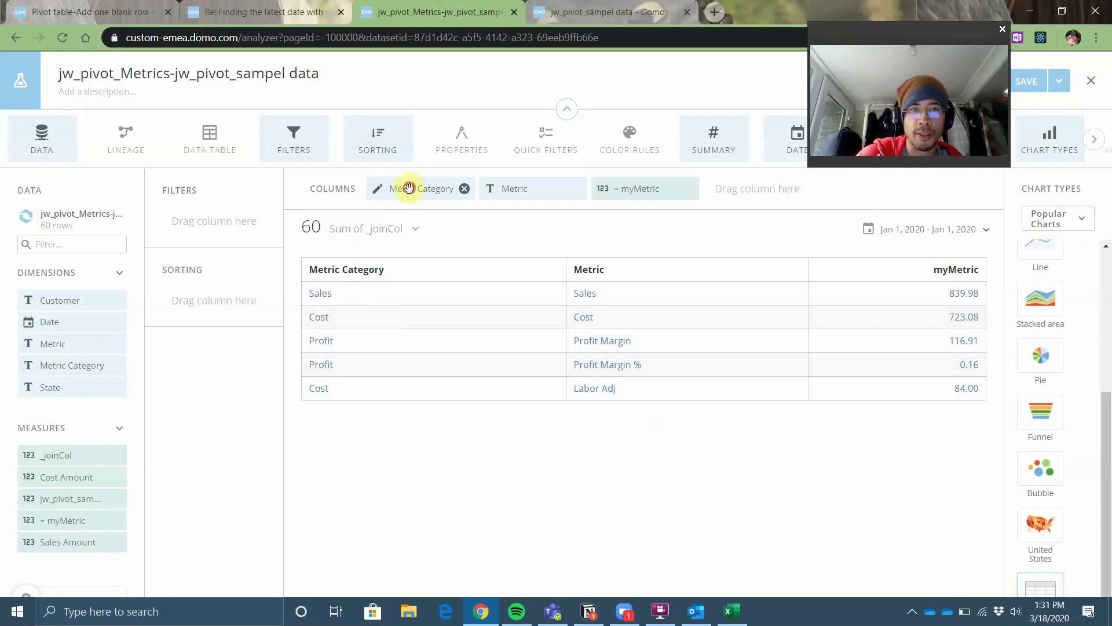
drag(409, 188, 223, 301)
click(403, 422)
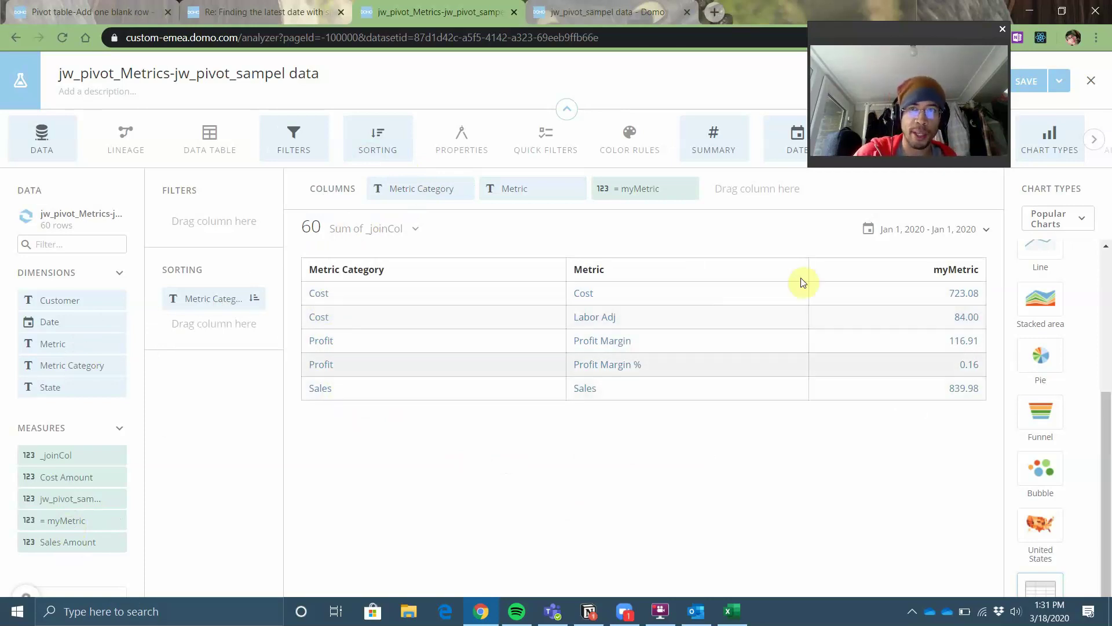
Step: Save and close the card
click(1057, 93)
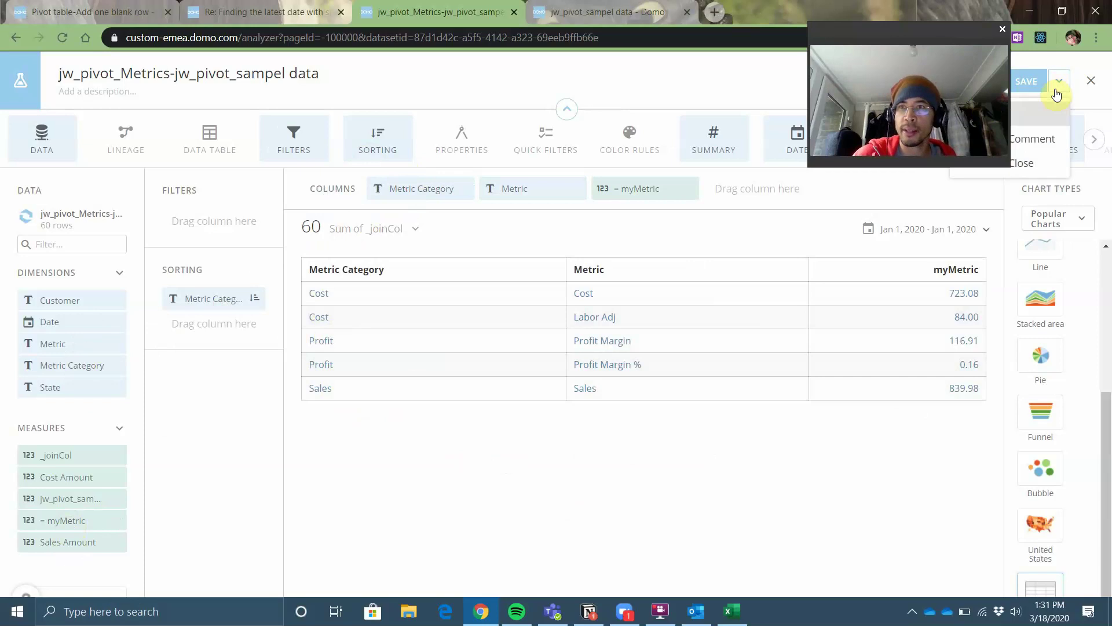
click(1037, 165)
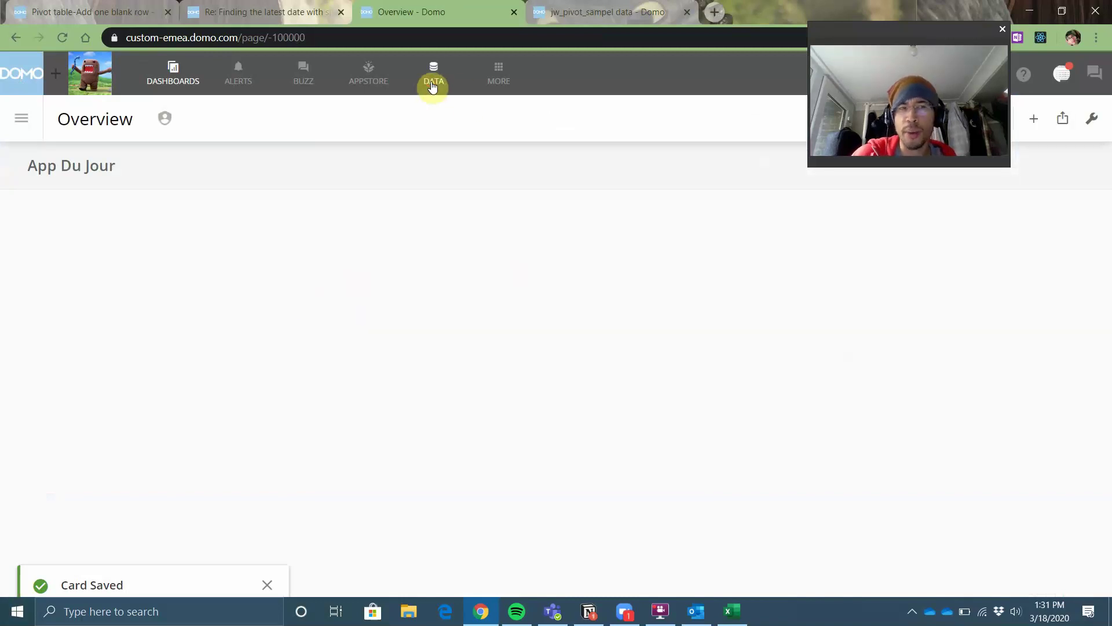
Step: Open the jw_pivot_Metrics dataset's webform for editing
click(432, 86)
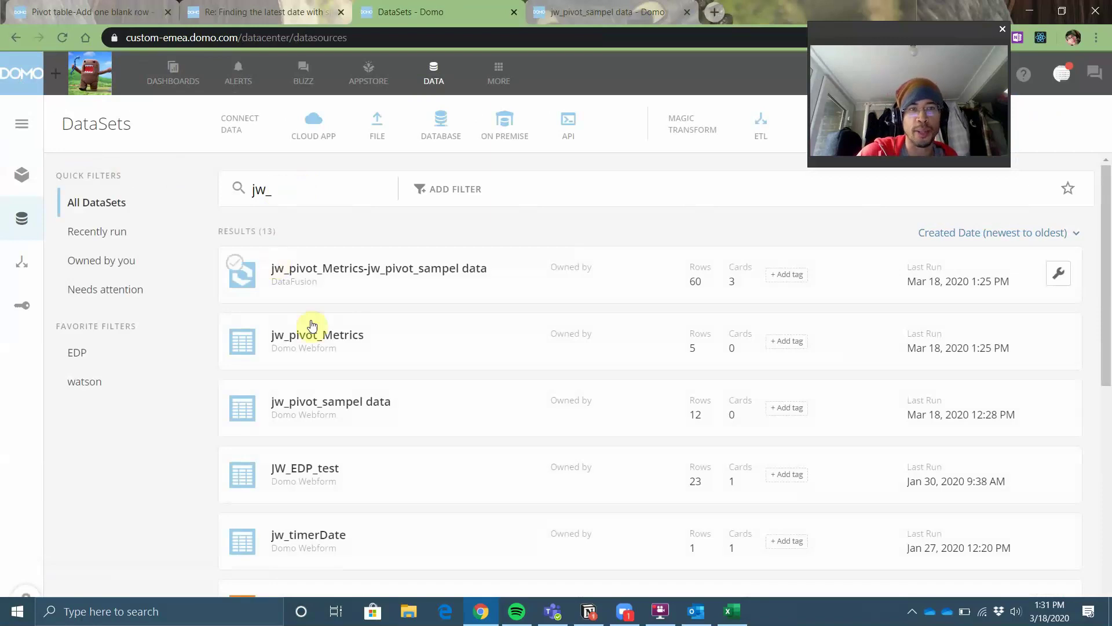
click(377, 346)
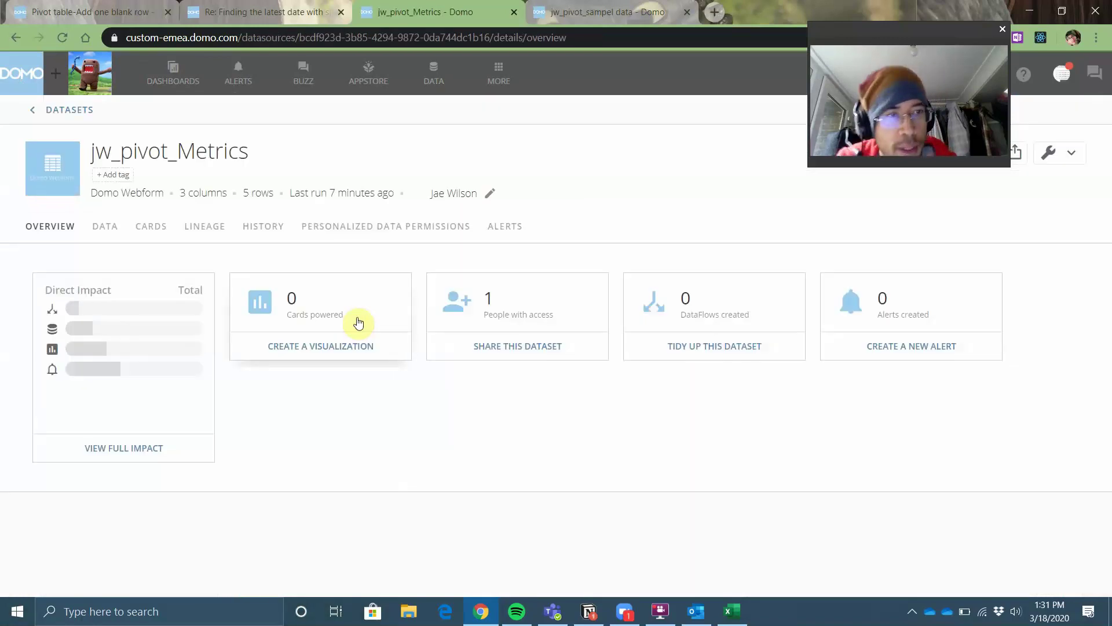
click(1054, 154)
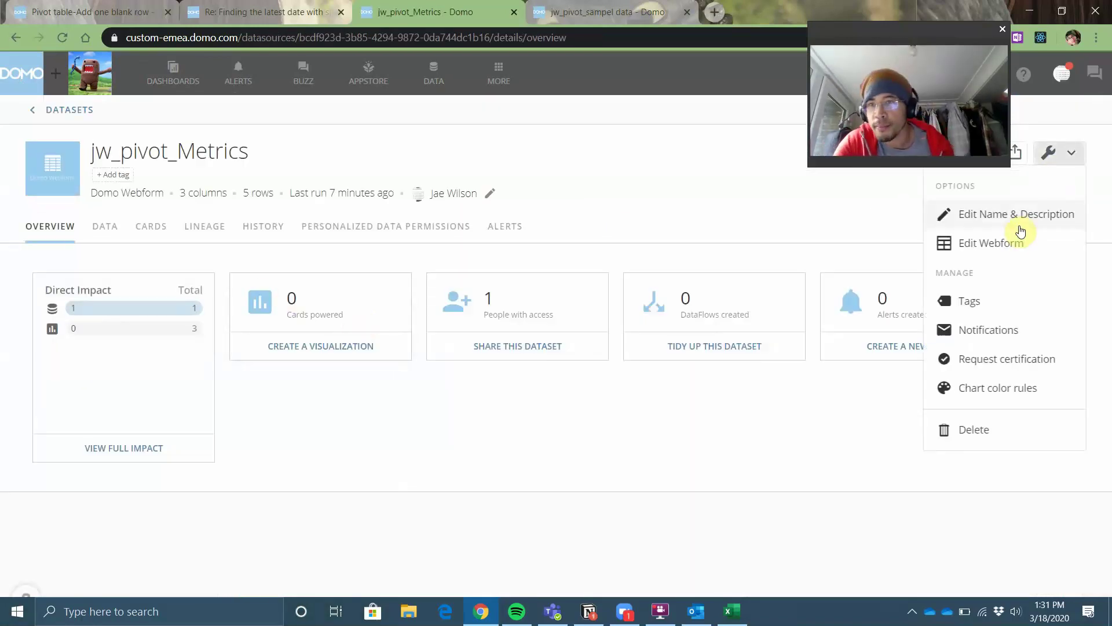
click(1016, 242)
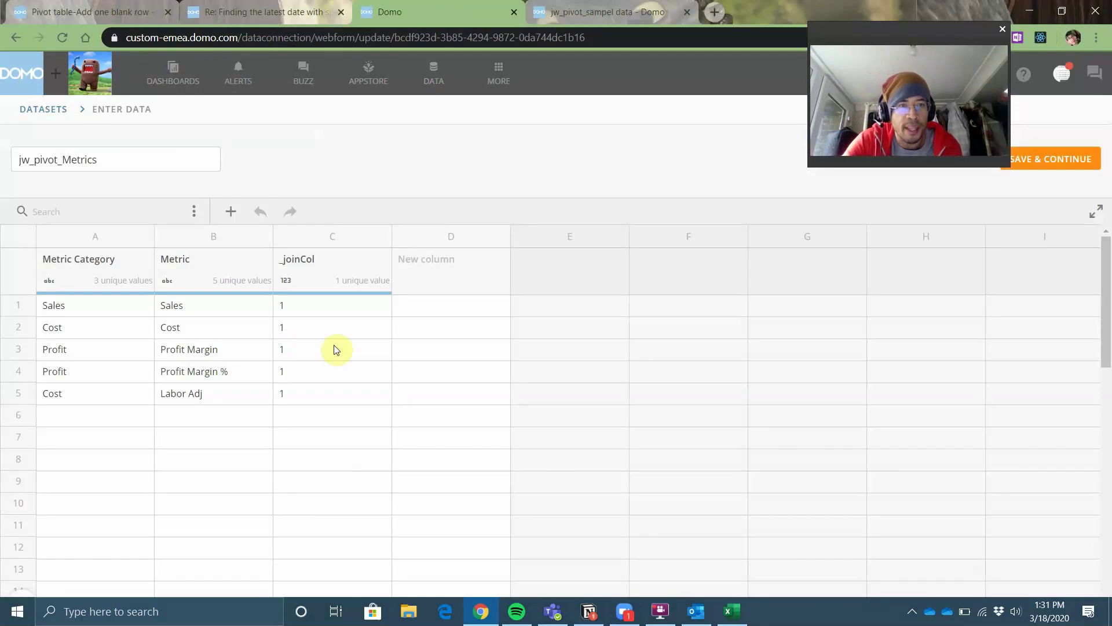
click(334, 350)
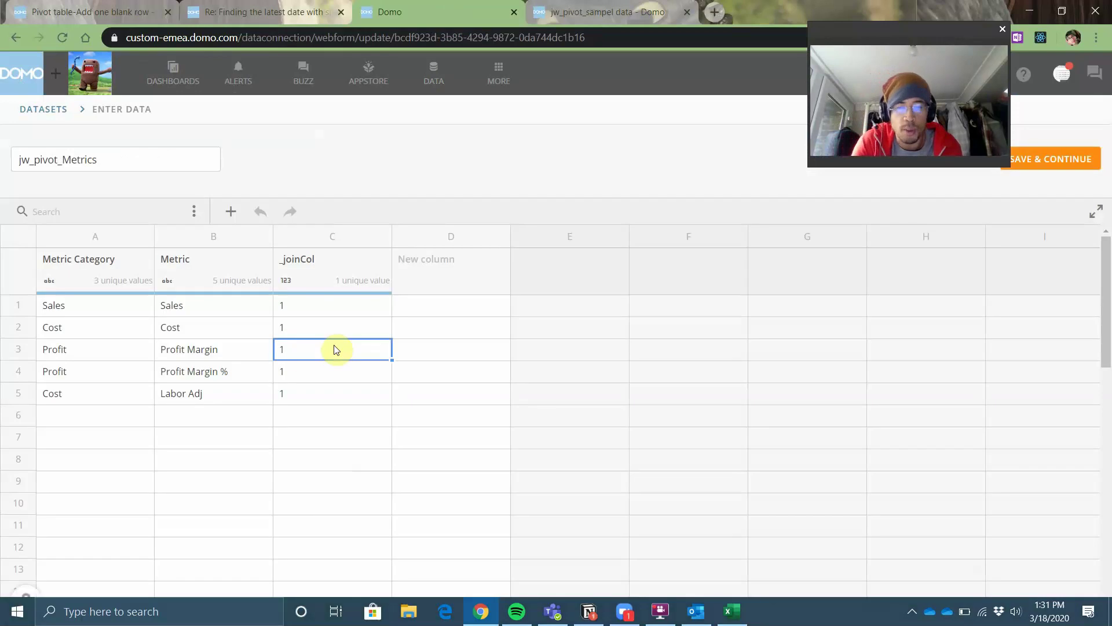
key(Left)
key(Left)
key(Down)
key(Down)
key(Up)
key(Up)
key(Up)
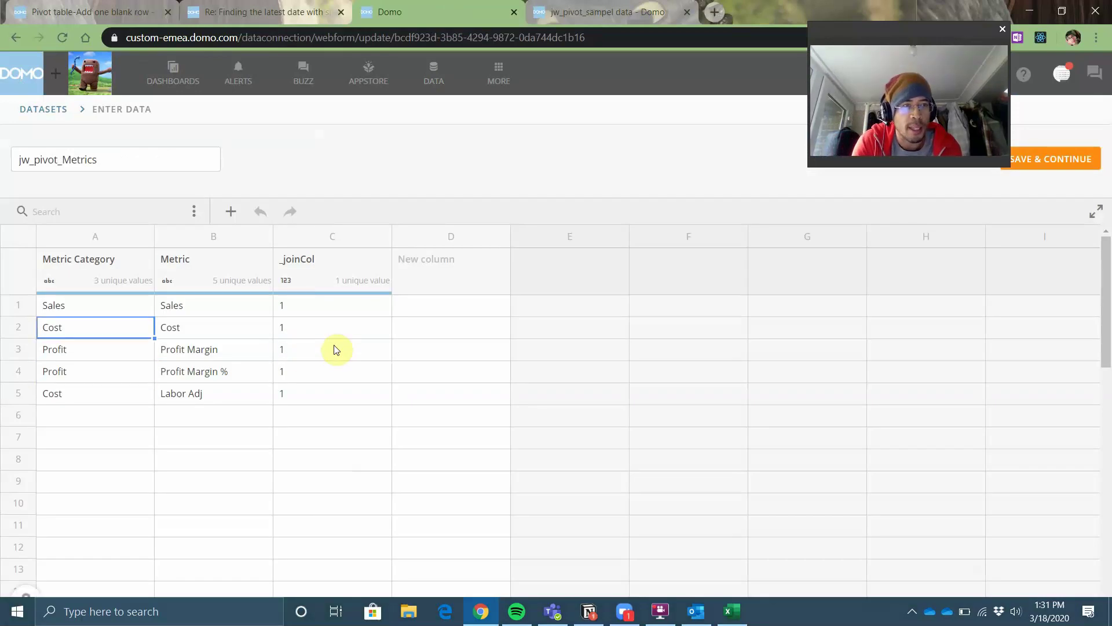
key(Up)
key(shift+Down)
key(shift+Down)
key(shift+Down)
key(shift+Down)
key(shift+Right)
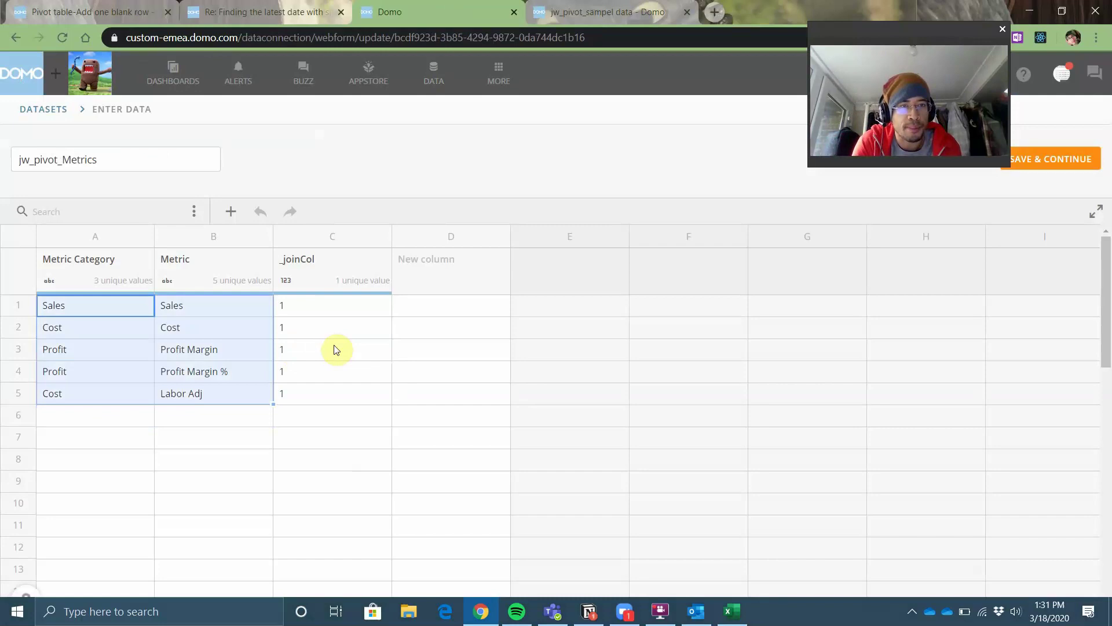
key(shift+Right)
Step: Add a new column named category_sort after _joinCol in the jw_pivot_Metrics webform
key(Right)
key(Right)
key(Right)
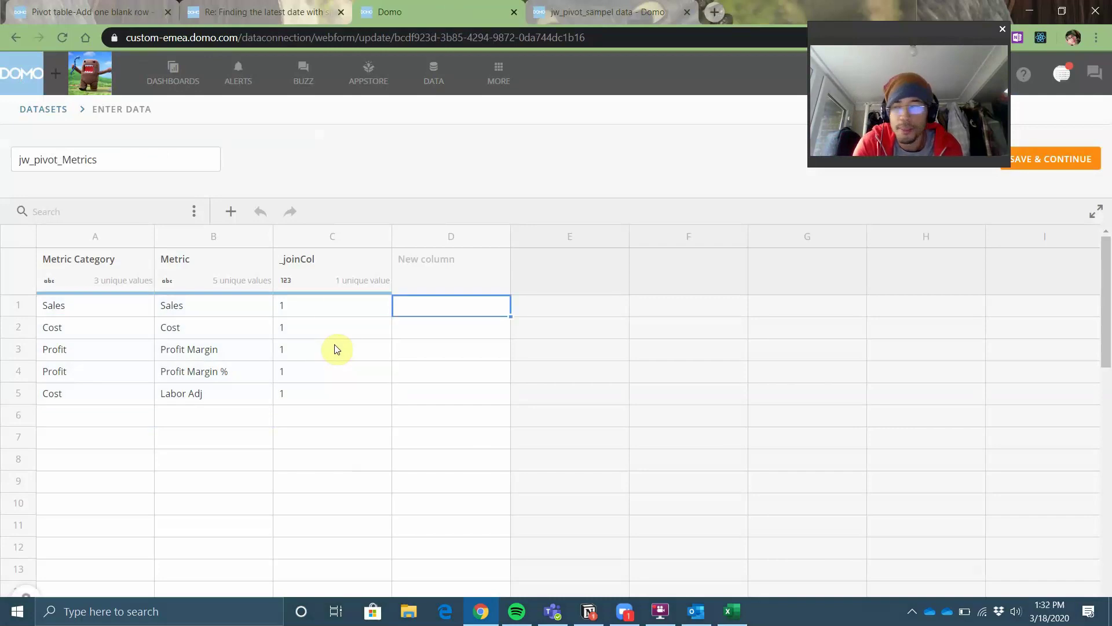
click(416, 262)
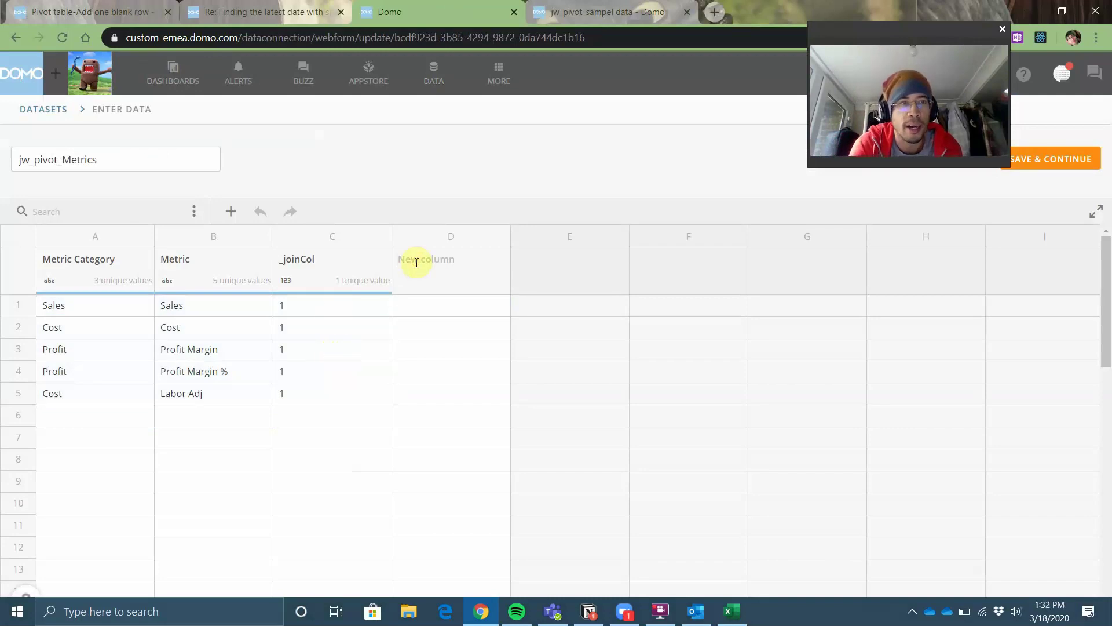
text(categ)
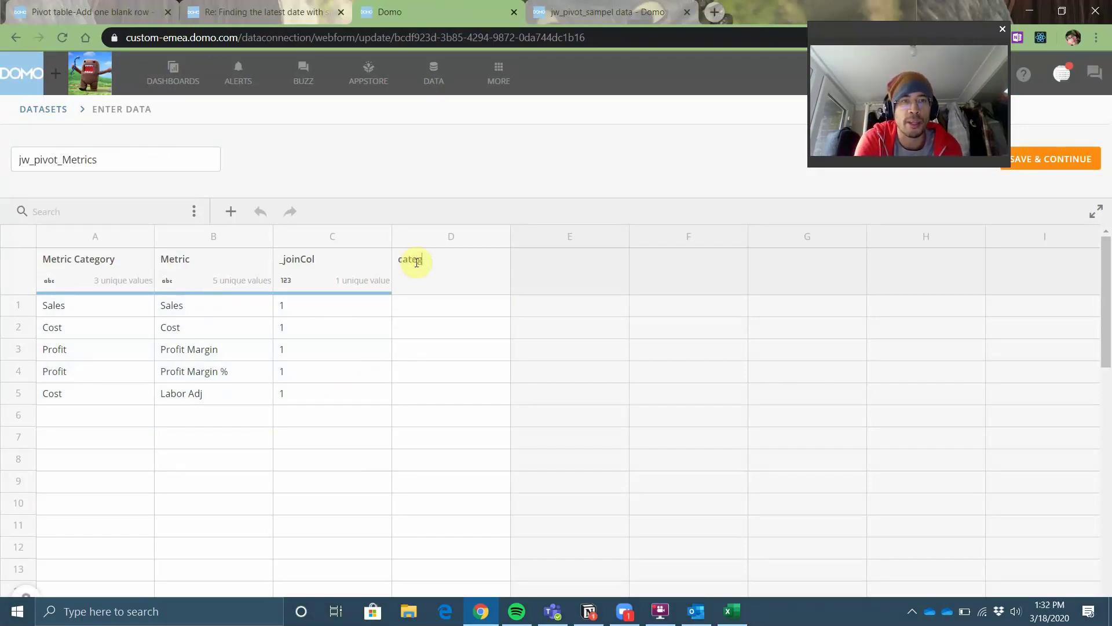
text(ory_ort)
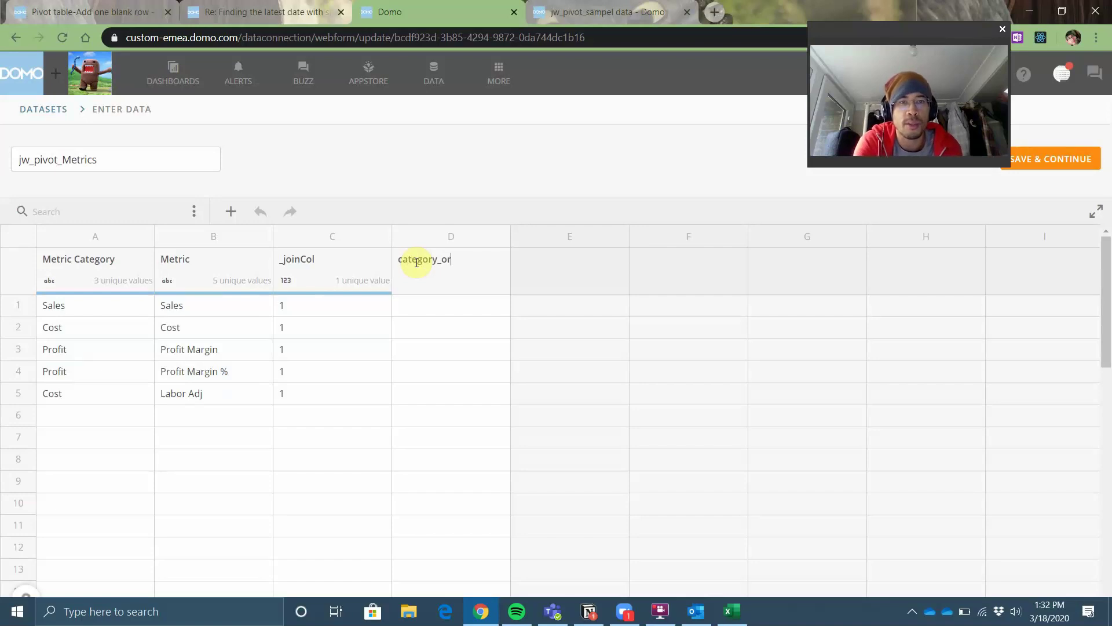
key(Return)
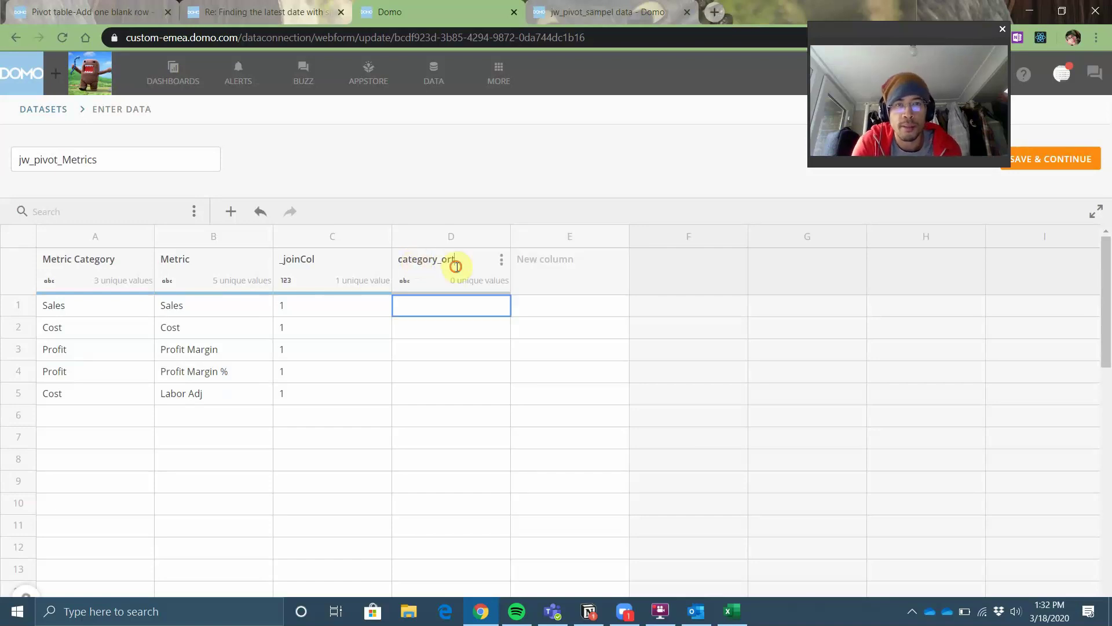
click(455, 266)
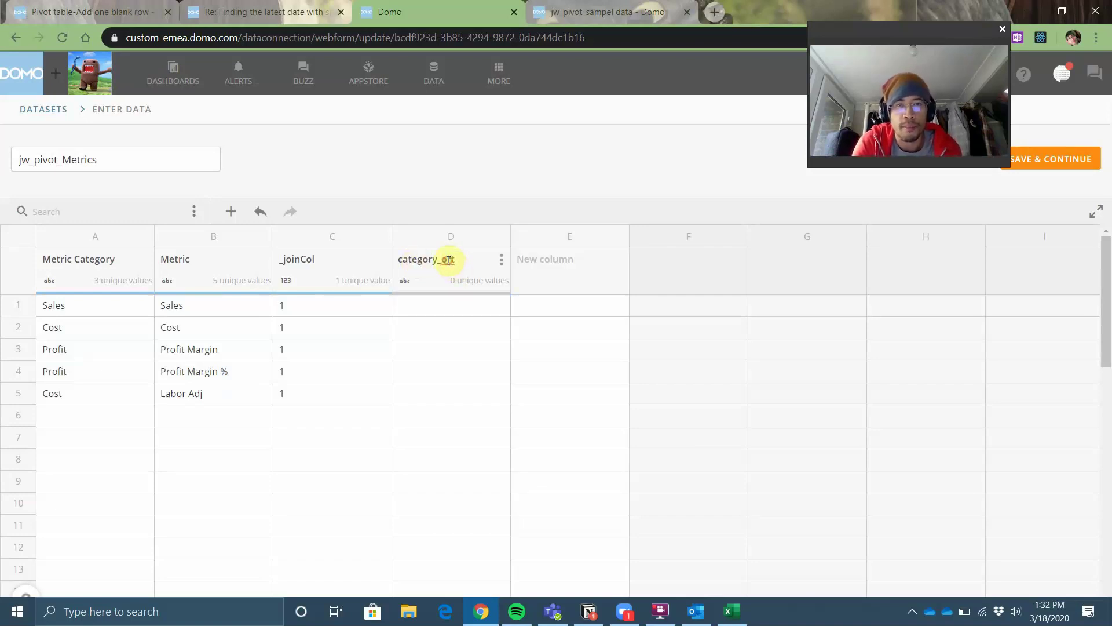
text(s)
key(Return)
Step: Fill category_sort with 1, 2, 3 and 4 for the first four rows and 3 for Labor Adj
key(Return)
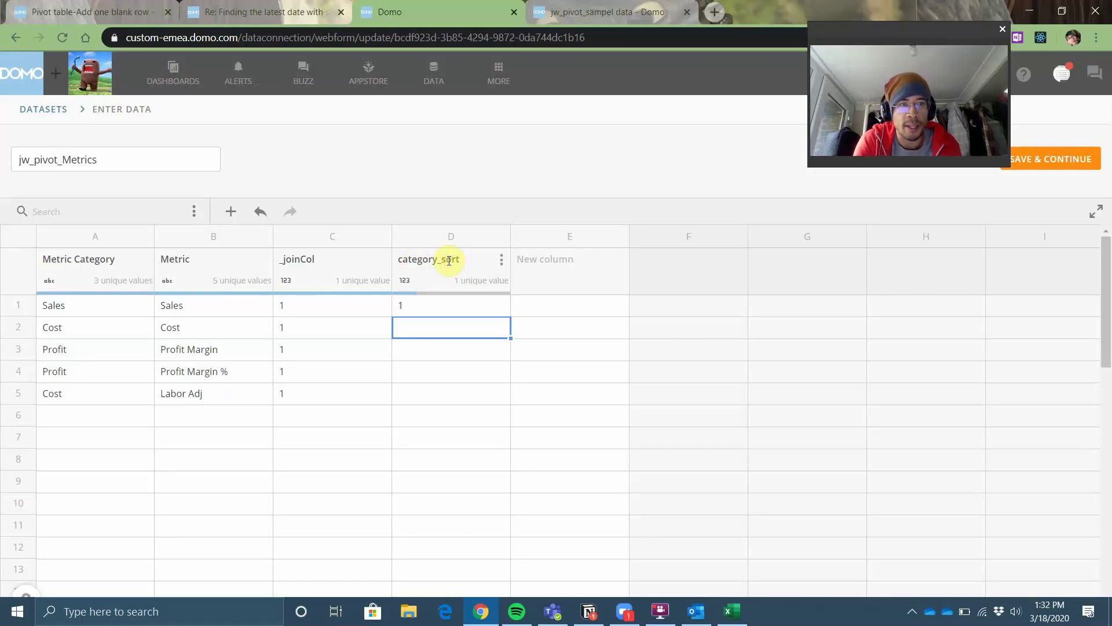
text(2)
key(Return)
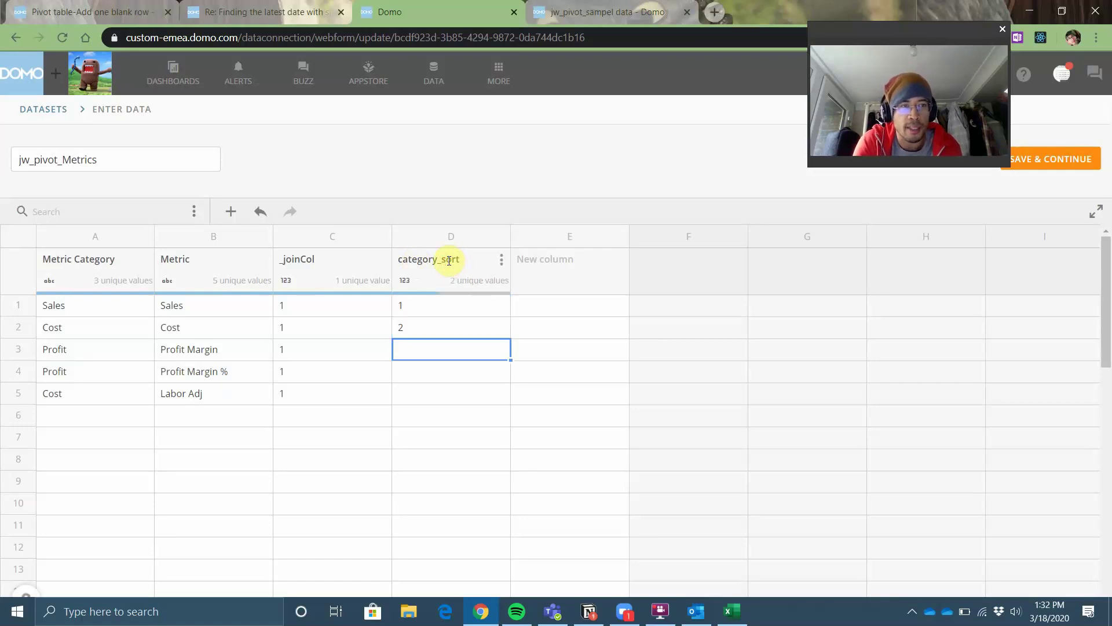
text(3)
key(Return)
text(4)
key(Return)
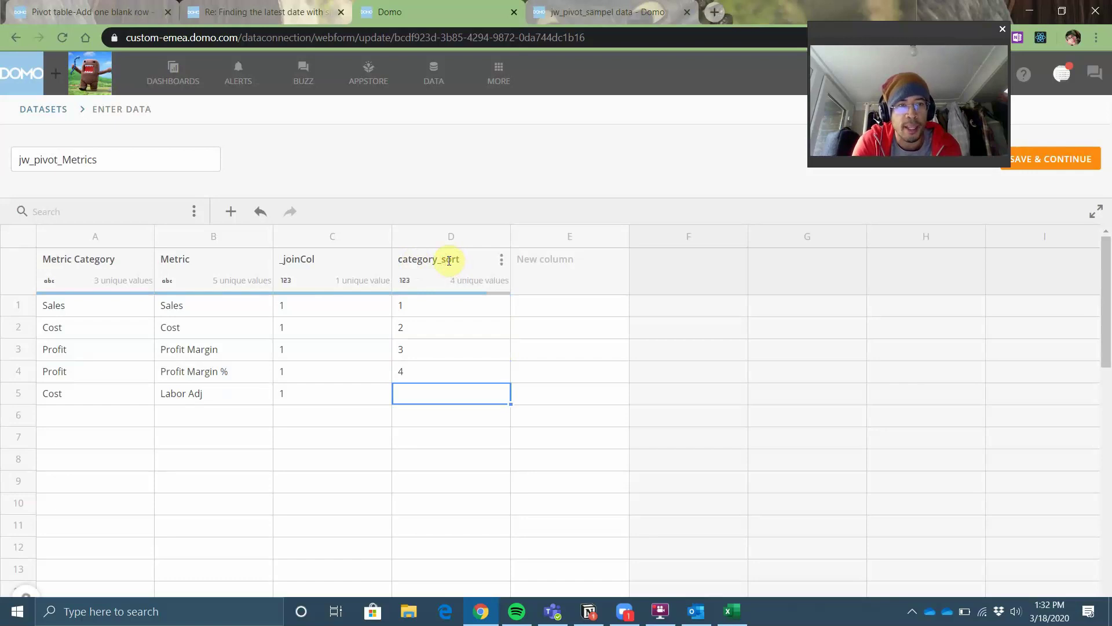
text(5)
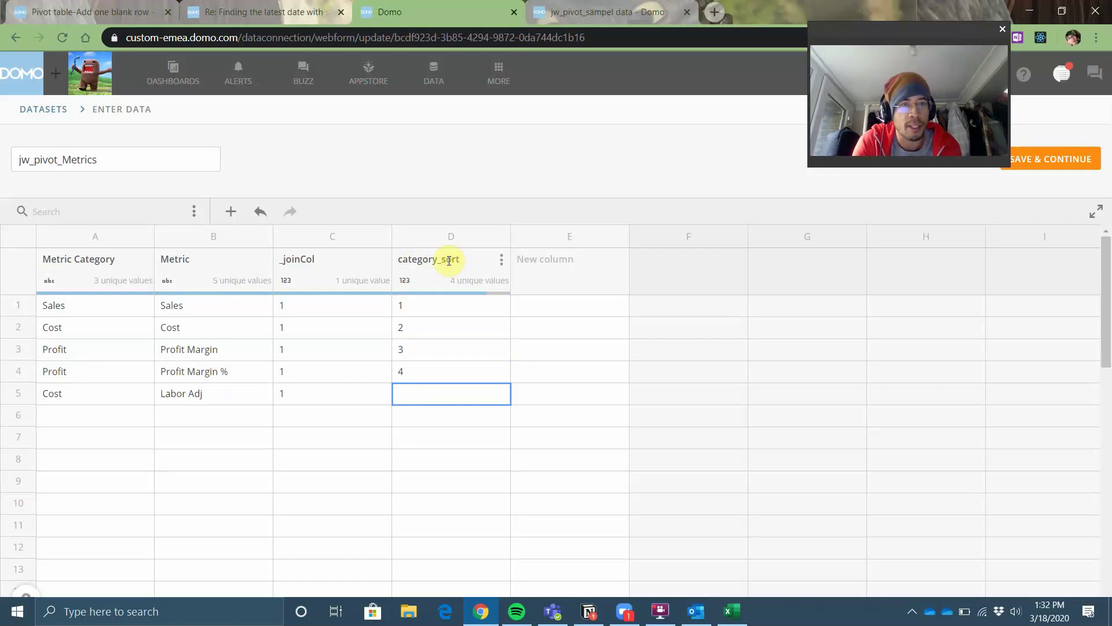
Step: Change the category_sort value of Profit Margin to 4 and of Profit Margin % to 5
key(Up)
key(Up)
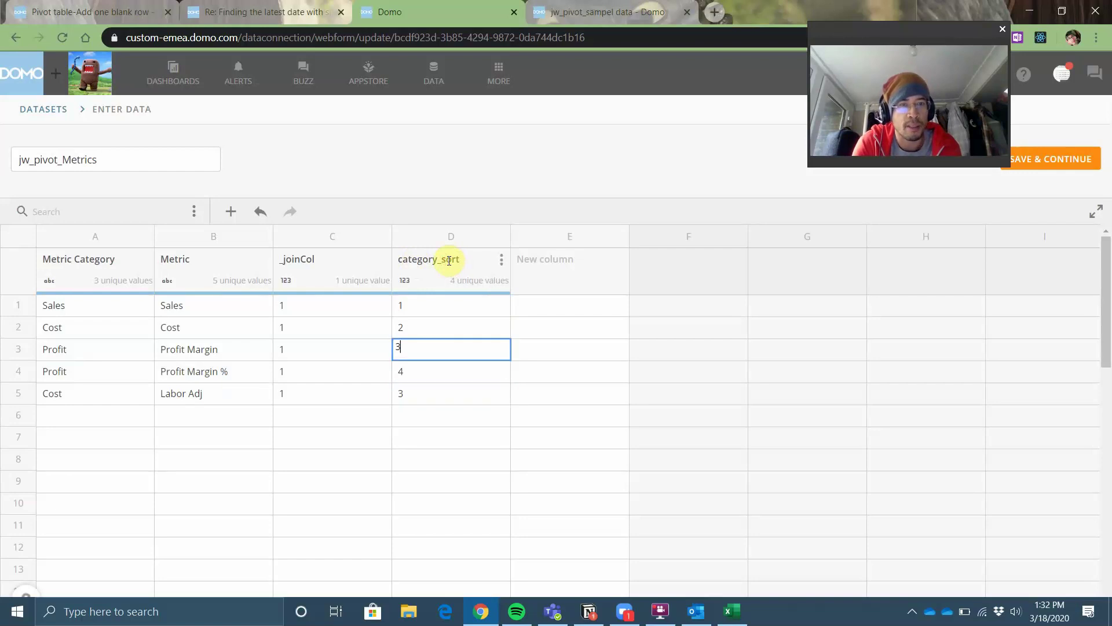
text(4)
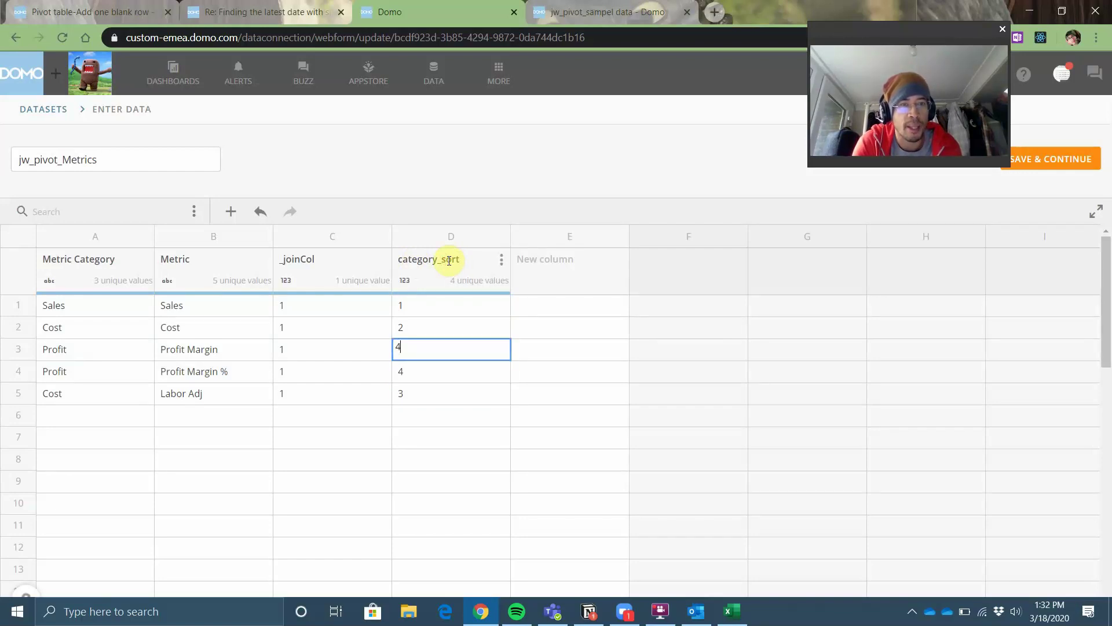
key(Down)
text(5)
key(Down)
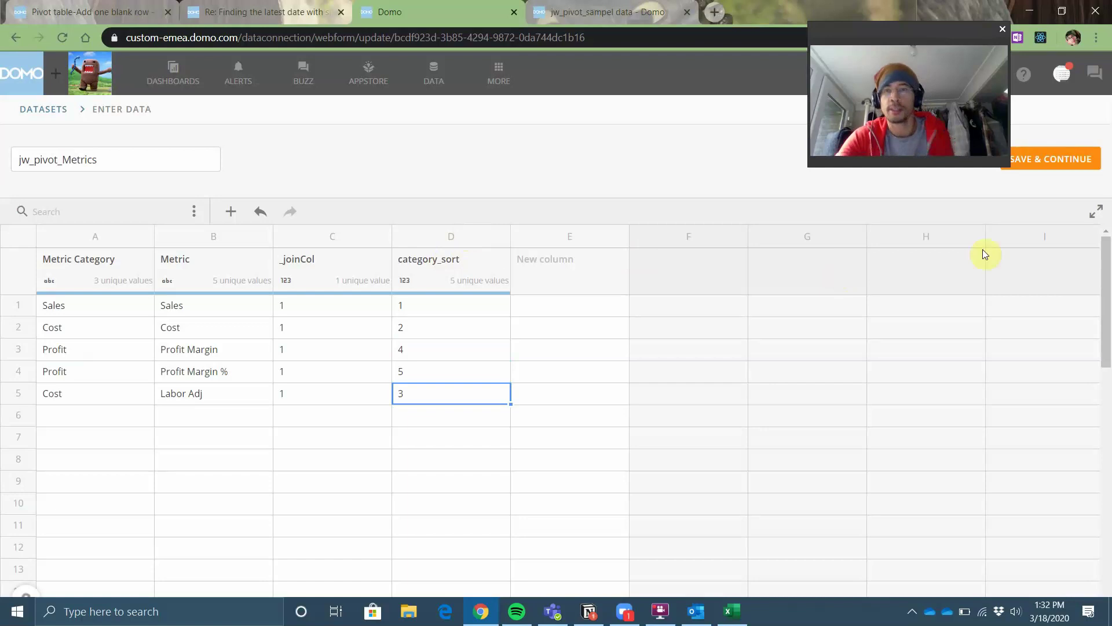
Step: Save the webform and open the connected cards of the fused jw_pivot_Metrics-jw_pivot_sampel data dataset
click(1052, 168)
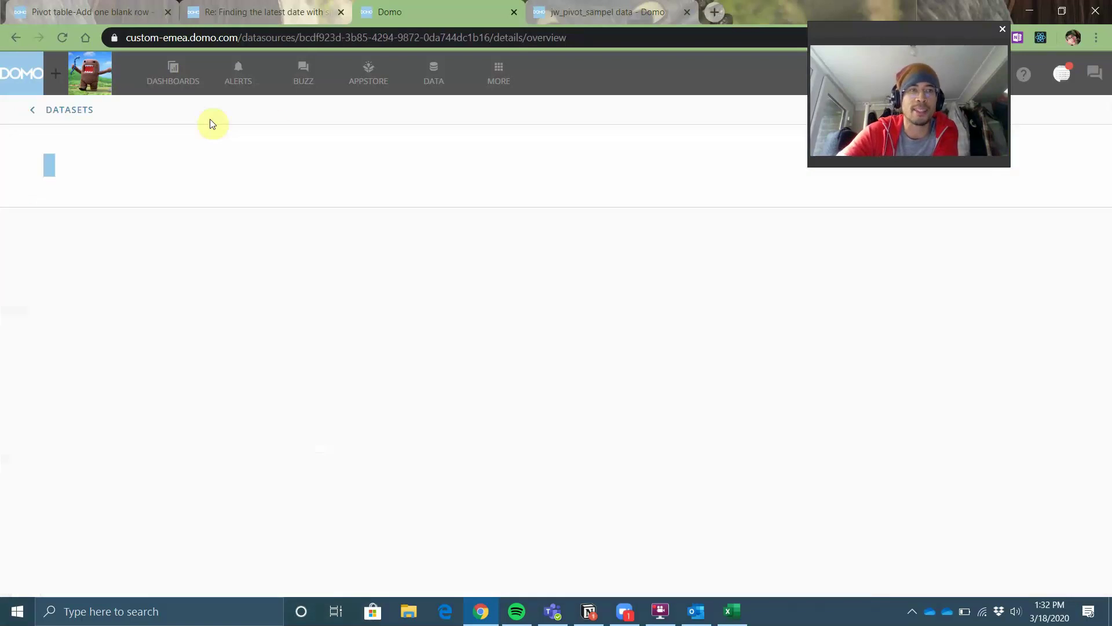
click(63, 109)
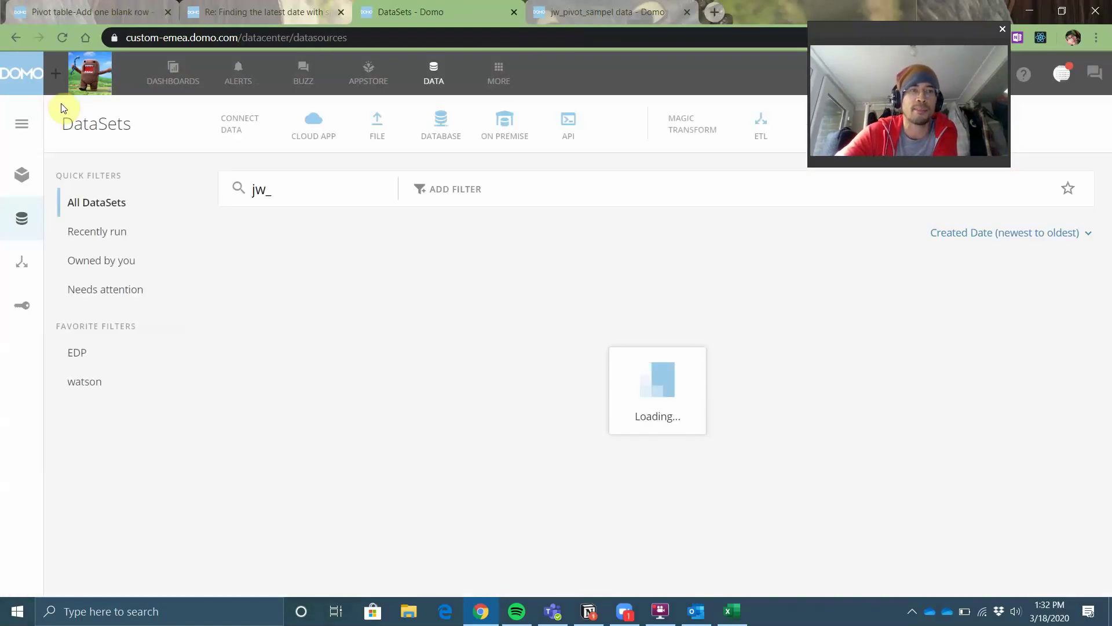
click(322, 267)
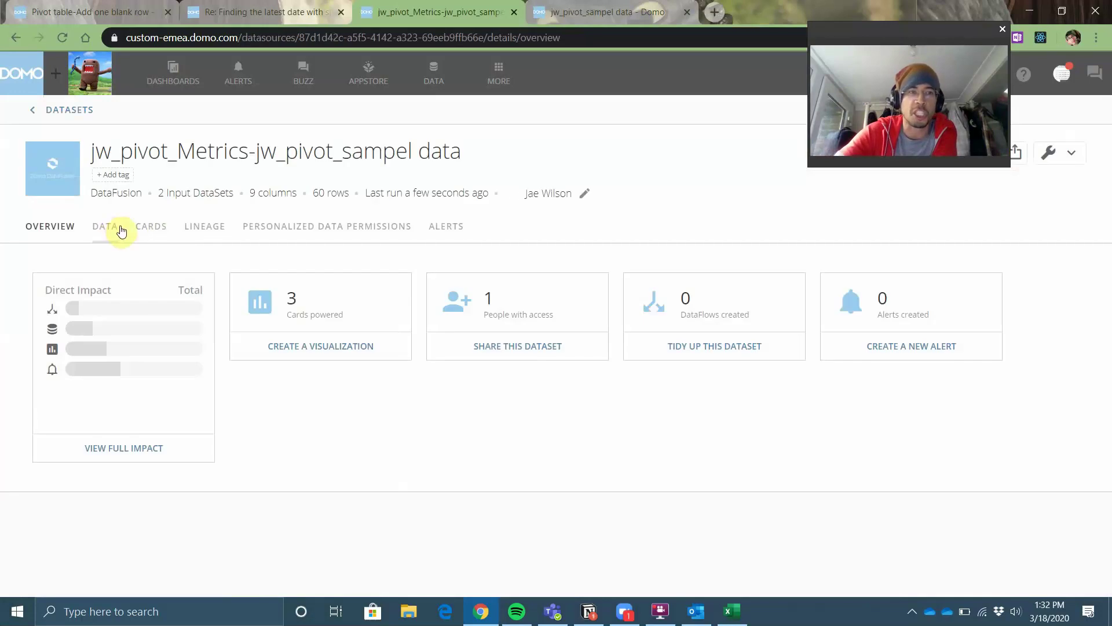
click(148, 228)
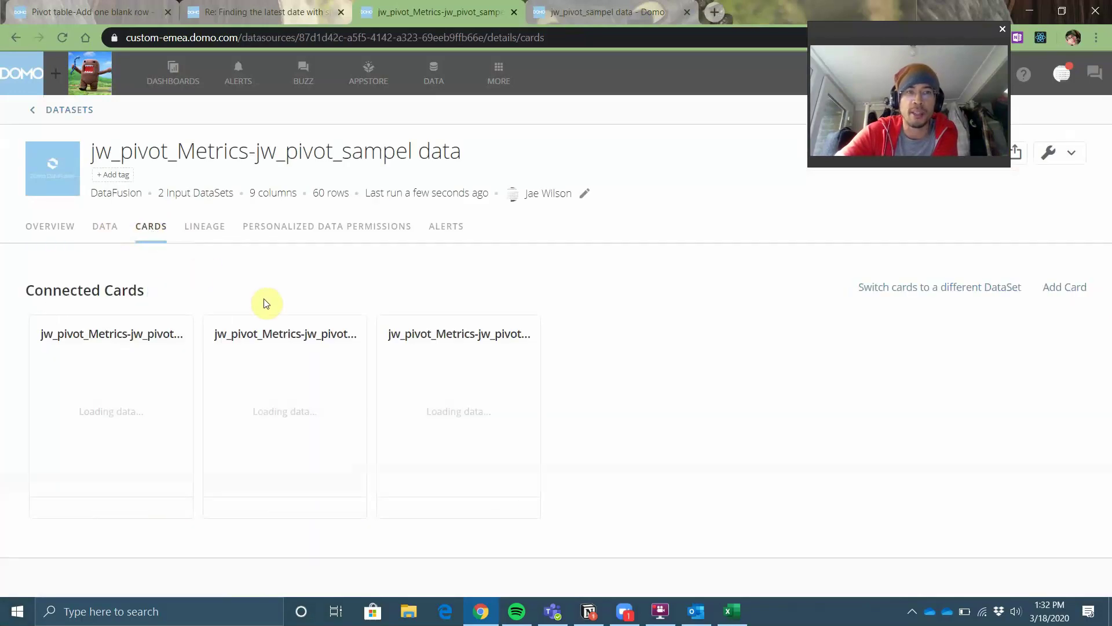
click(421, 326)
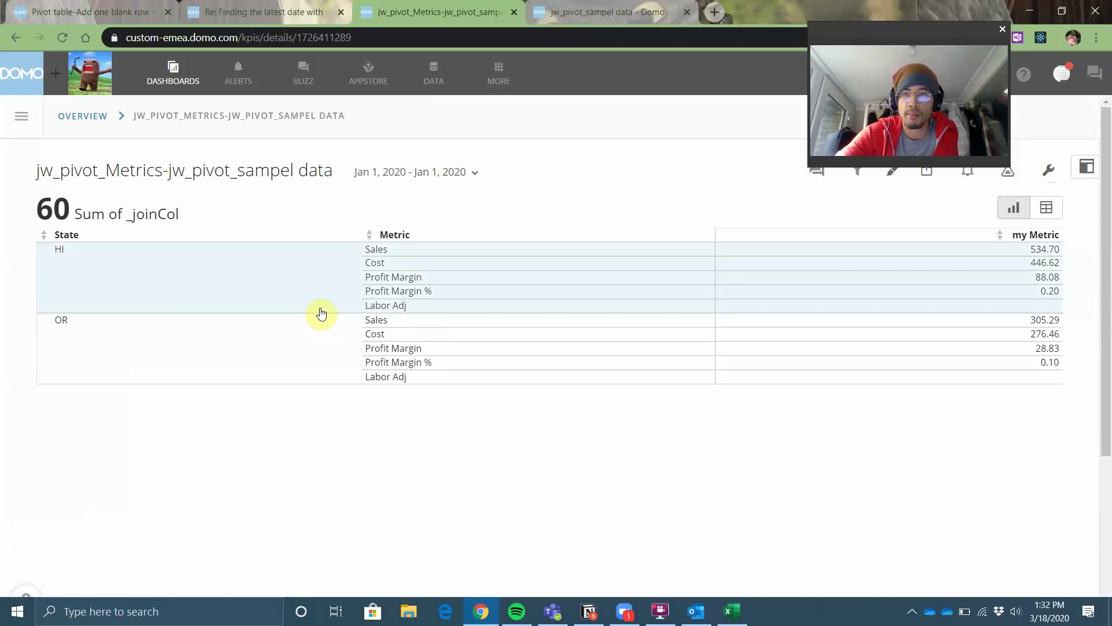
click(15, 37)
mouse_move(45, 86)
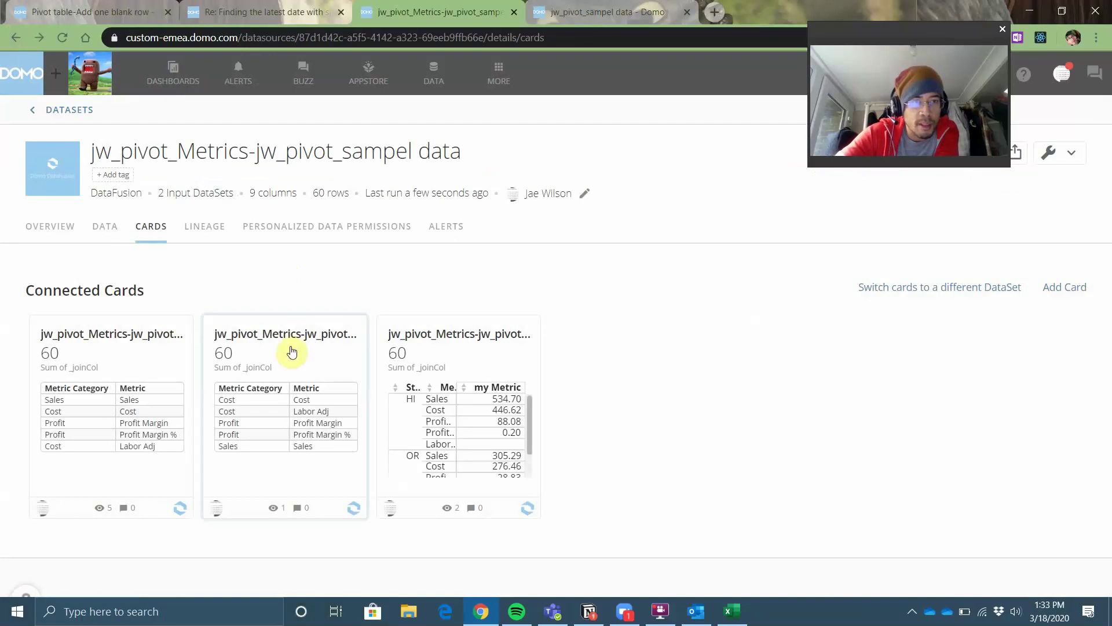
click(135, 345)
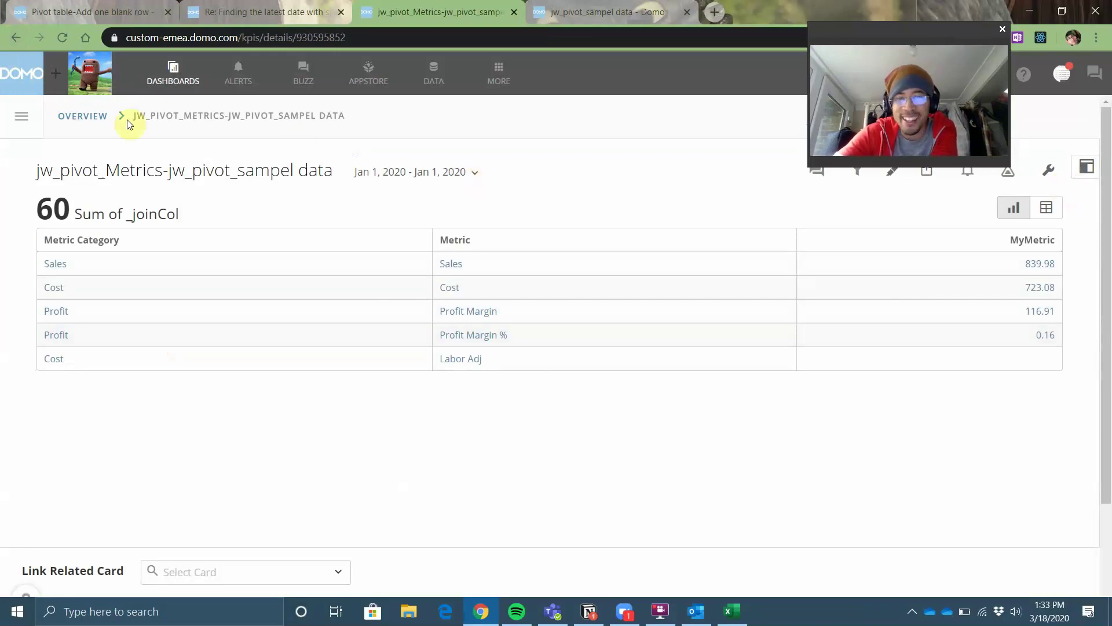
click(16, 37)
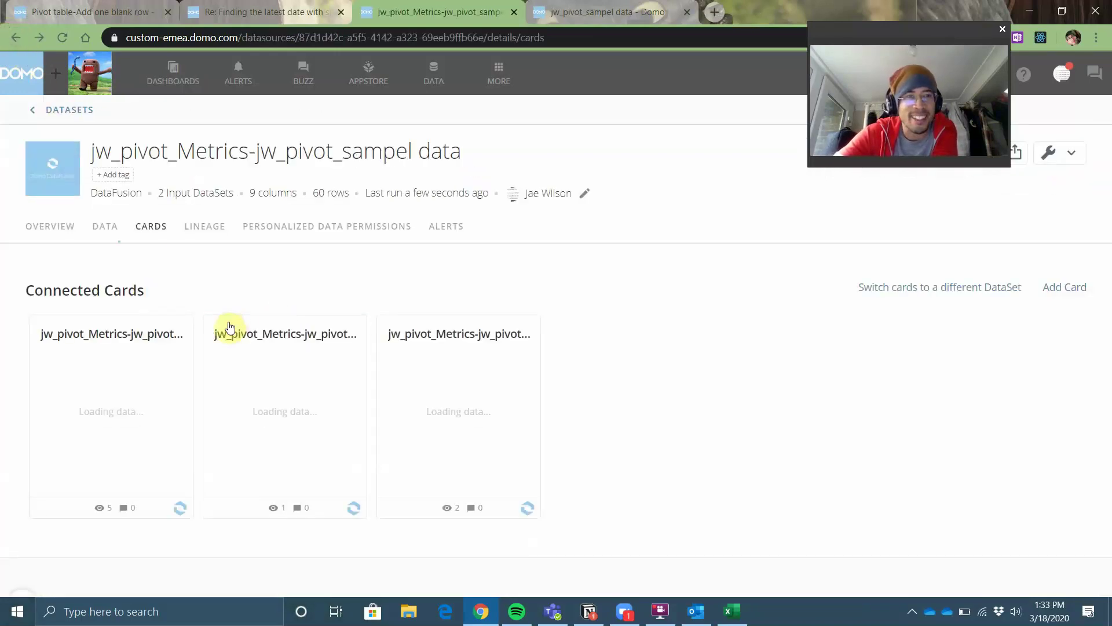
Step: Open the connected card whose table is sorted by Metric Category for editing in Analyzer
click(481, 359)
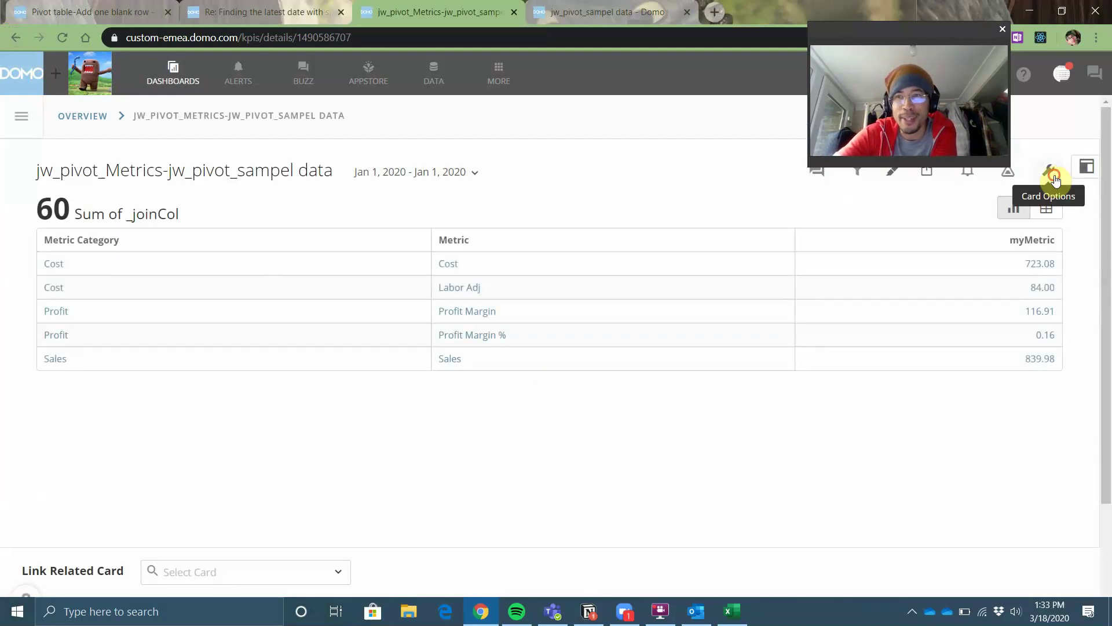
click(1050, 174)
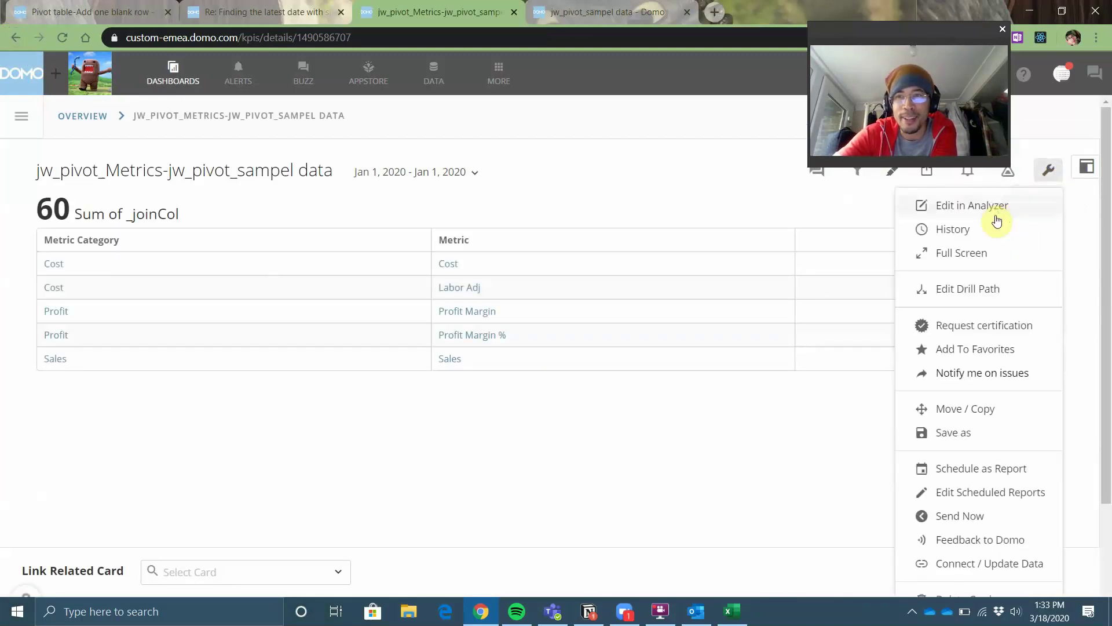
click(965, 208)
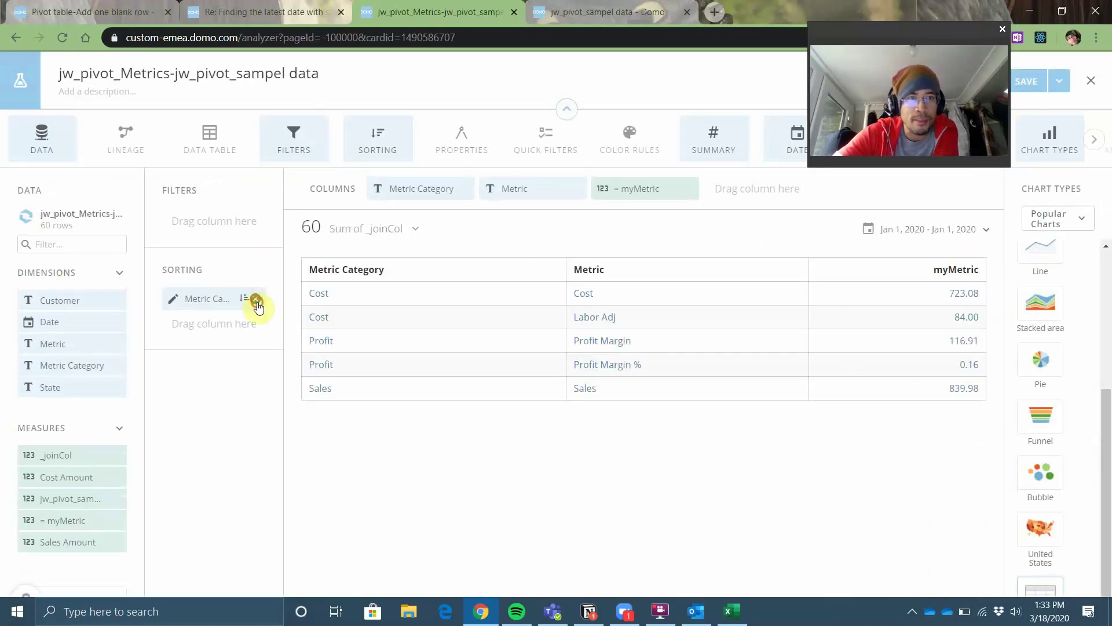
Step: Try to replace the card's Metric Category sort with a field matching 'sort', and leave the editor without saving
click(255, 296)
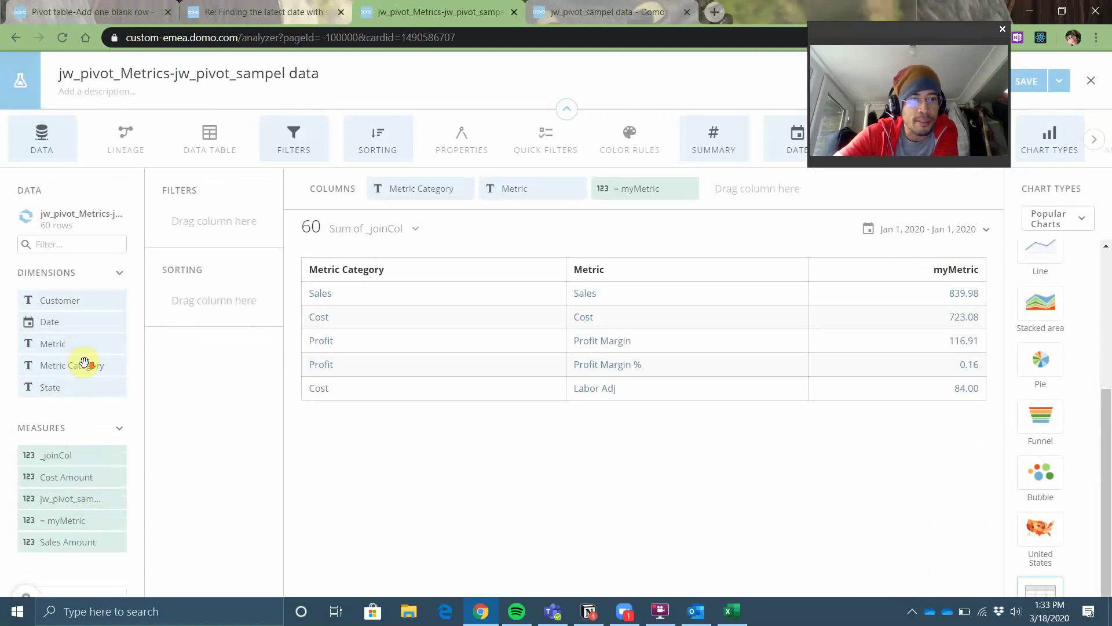
click(78, 248)
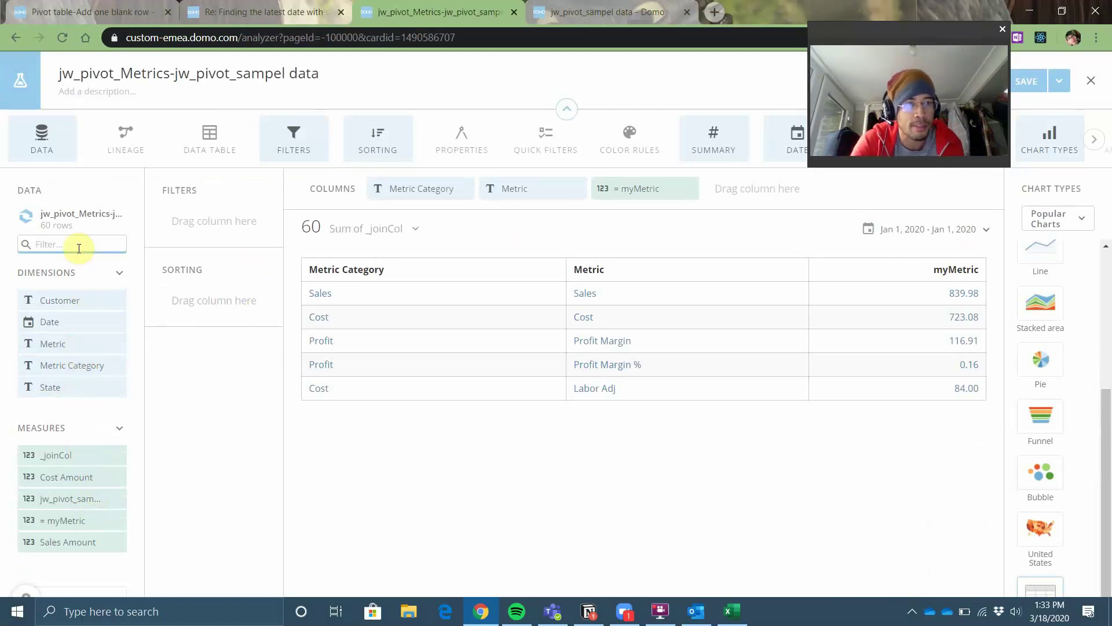
text(sort)
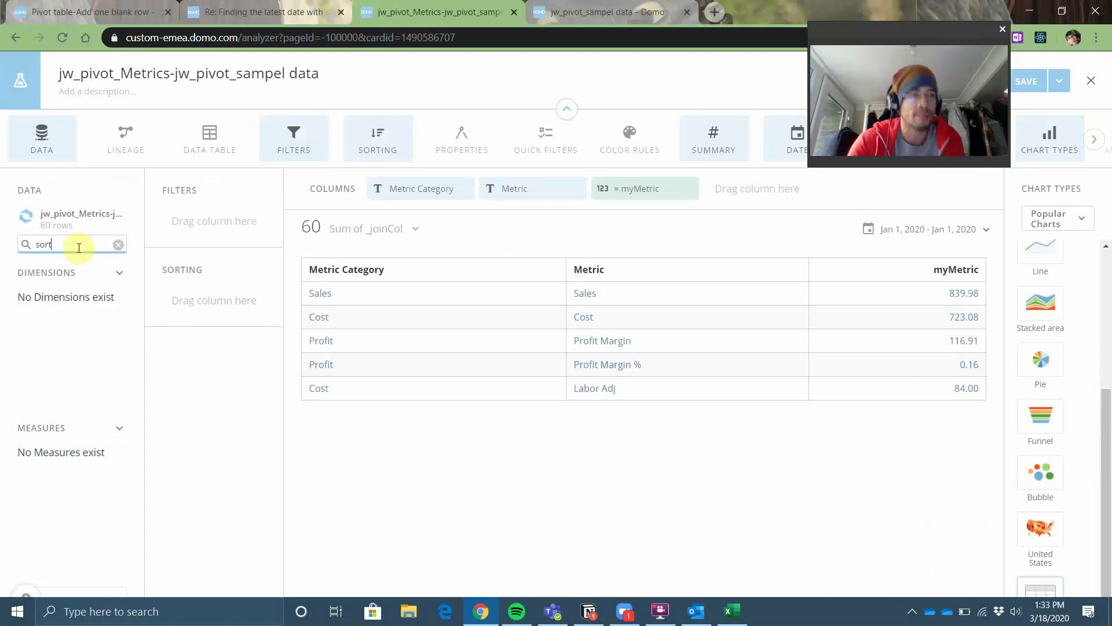
click(119, 246)
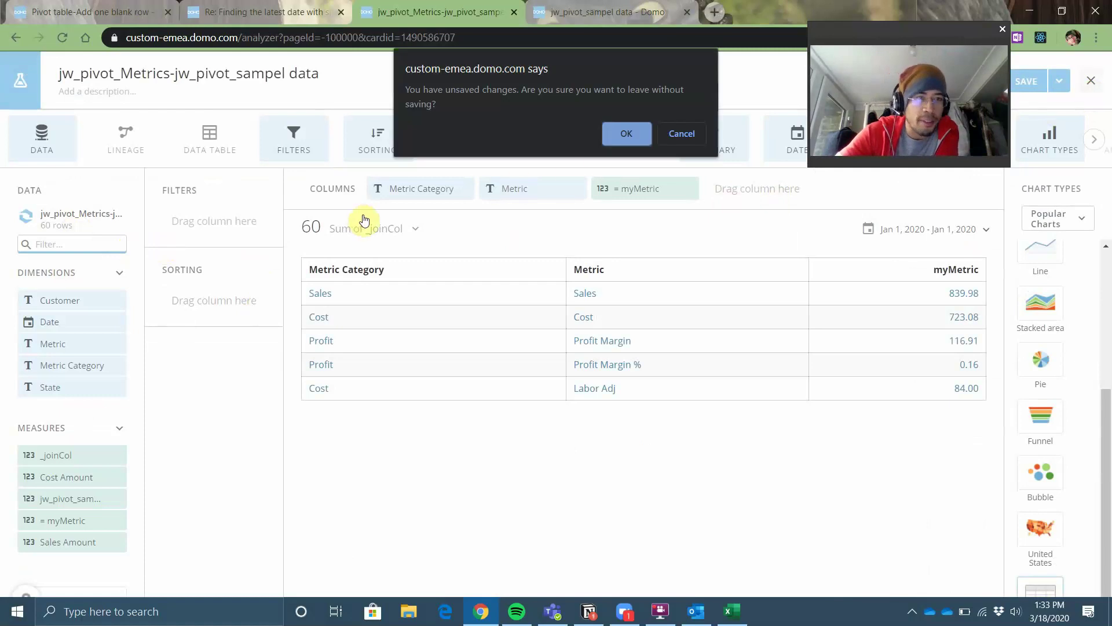
click(630, 138)
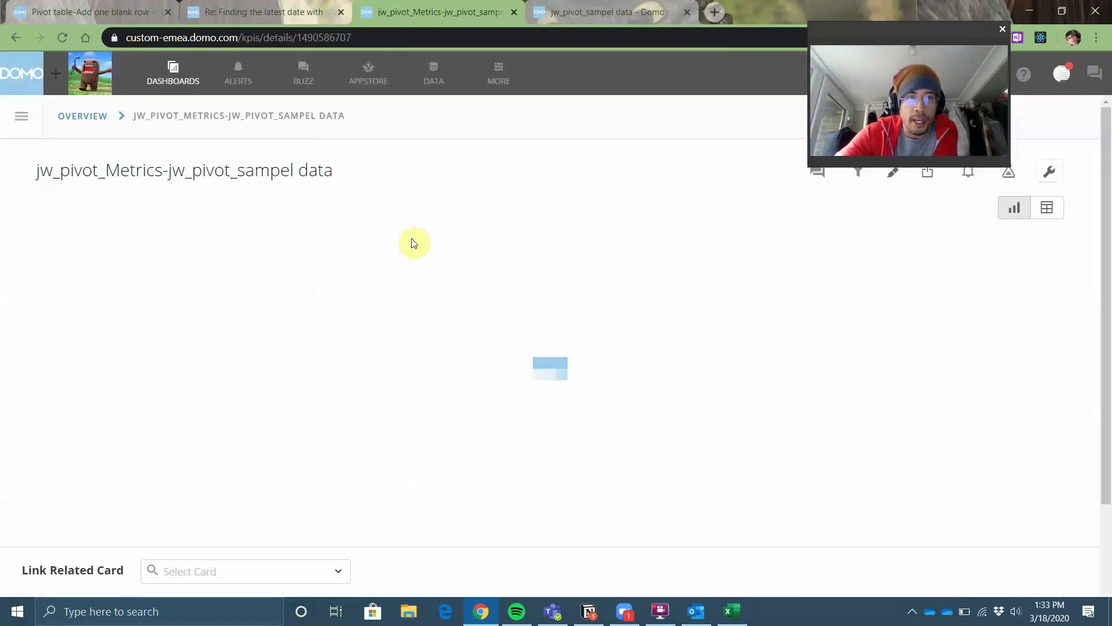
Step: Open the card's underlying fused dataset and edit its DataFusion
scroll(164, 467, down, 5)
click(127, 477)
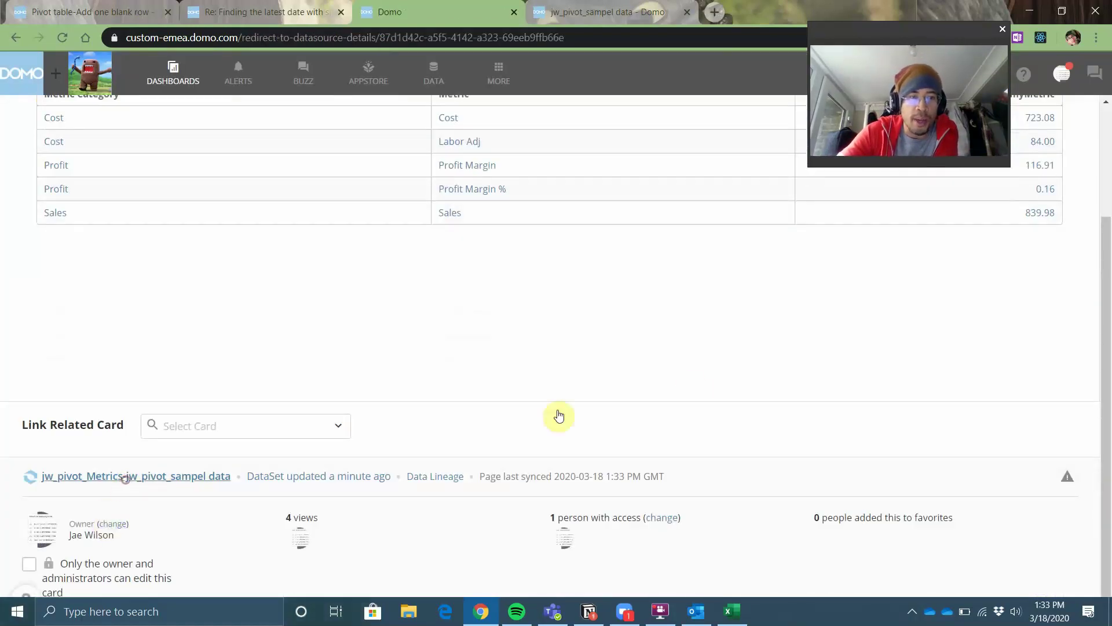
click(1072, 158)
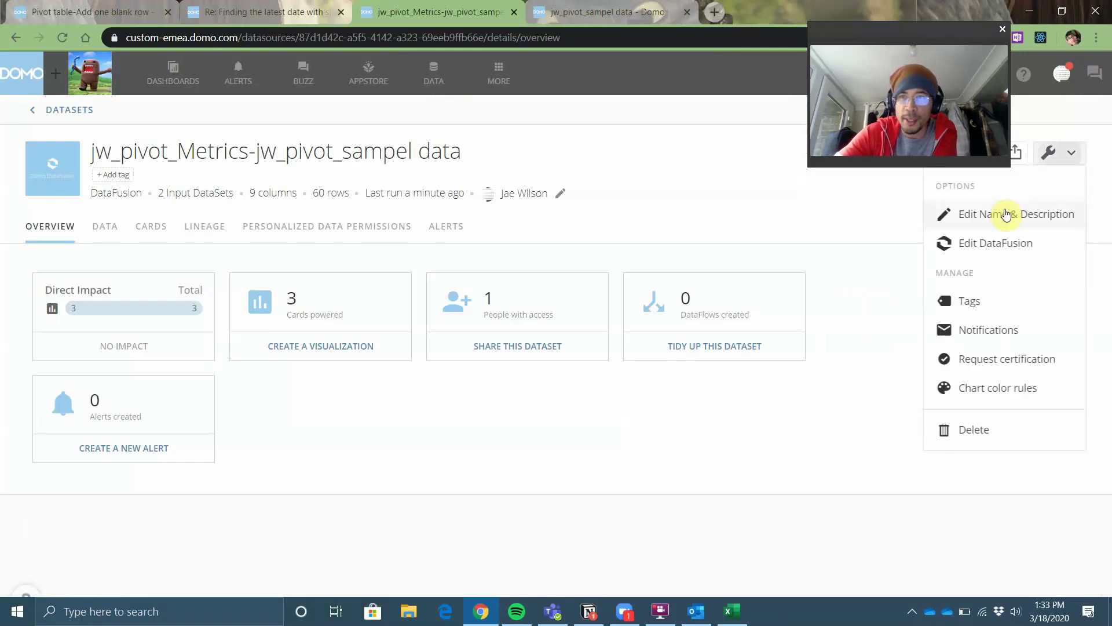
click(986, 241)
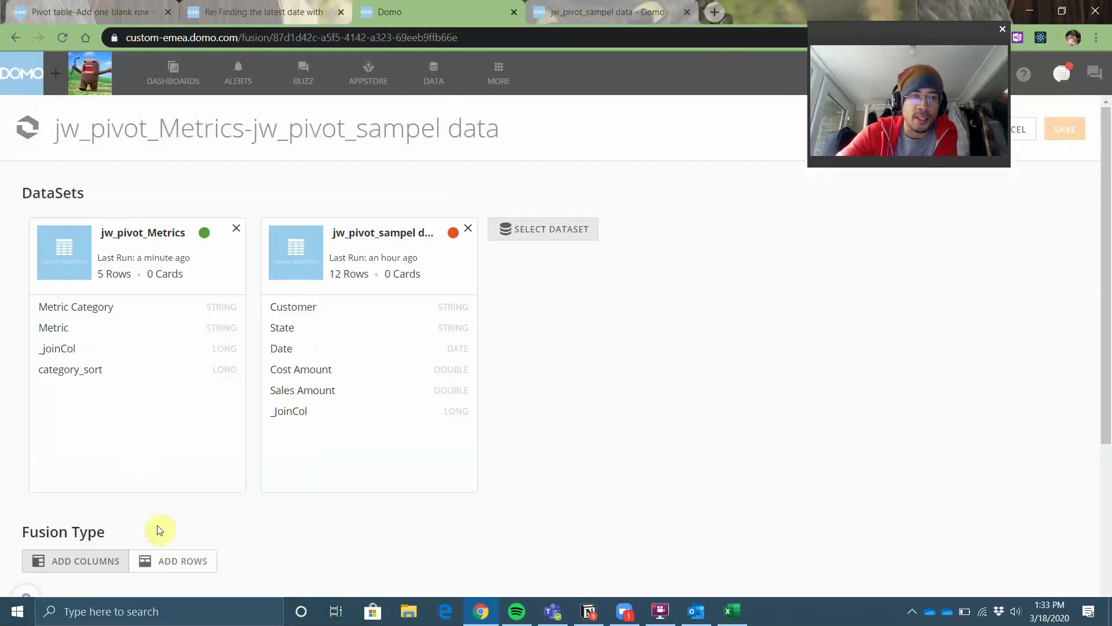
click(203, 561)
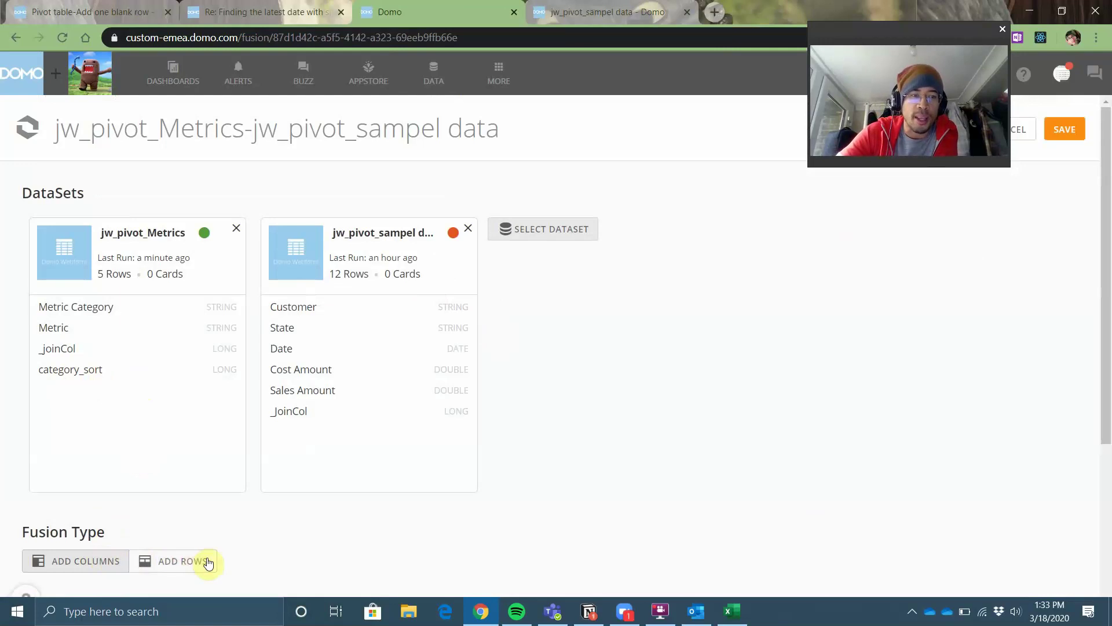
Step: Keep Add Columns as the fusion type, check the _joinCol link between the two datasets, and save the DataFusion
click(117, 561)
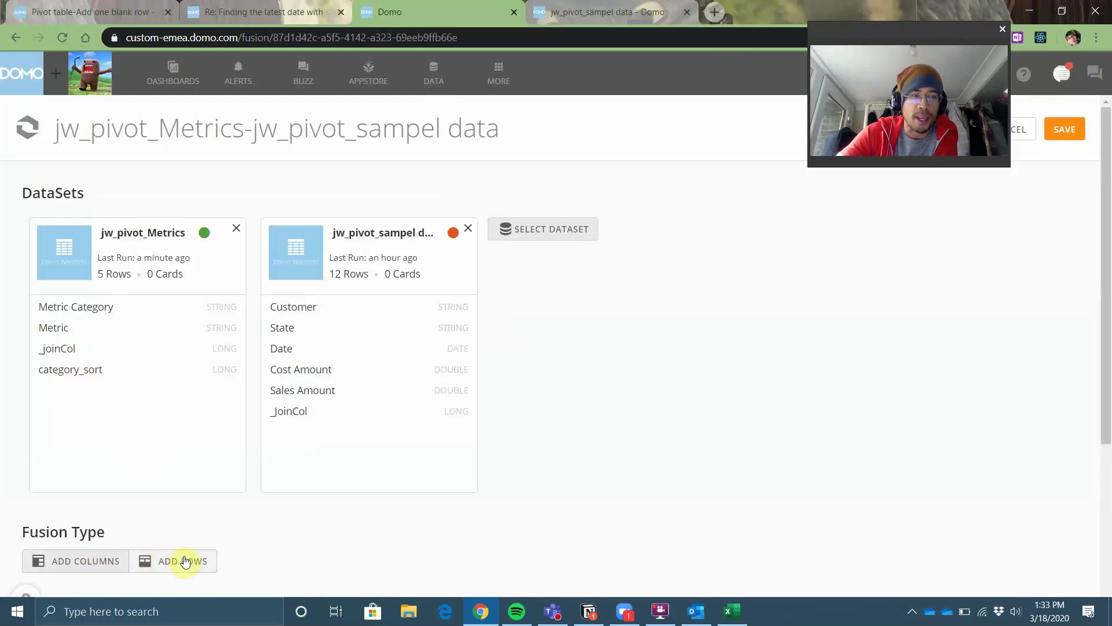
scroll(323, 541, down, 5)
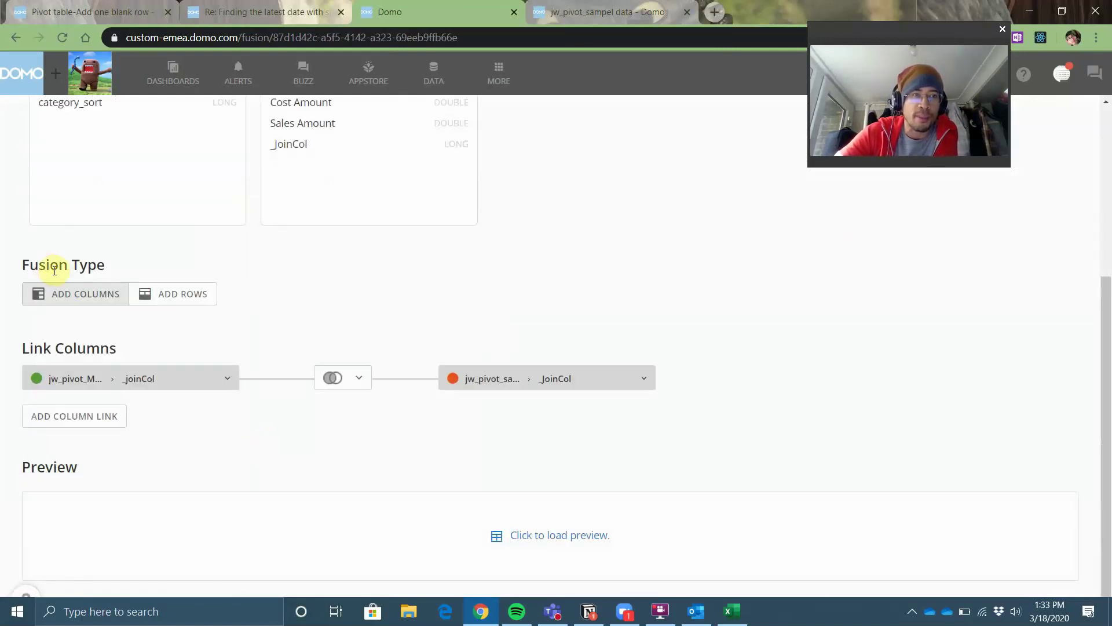
scroll(432, 320, up, 5)
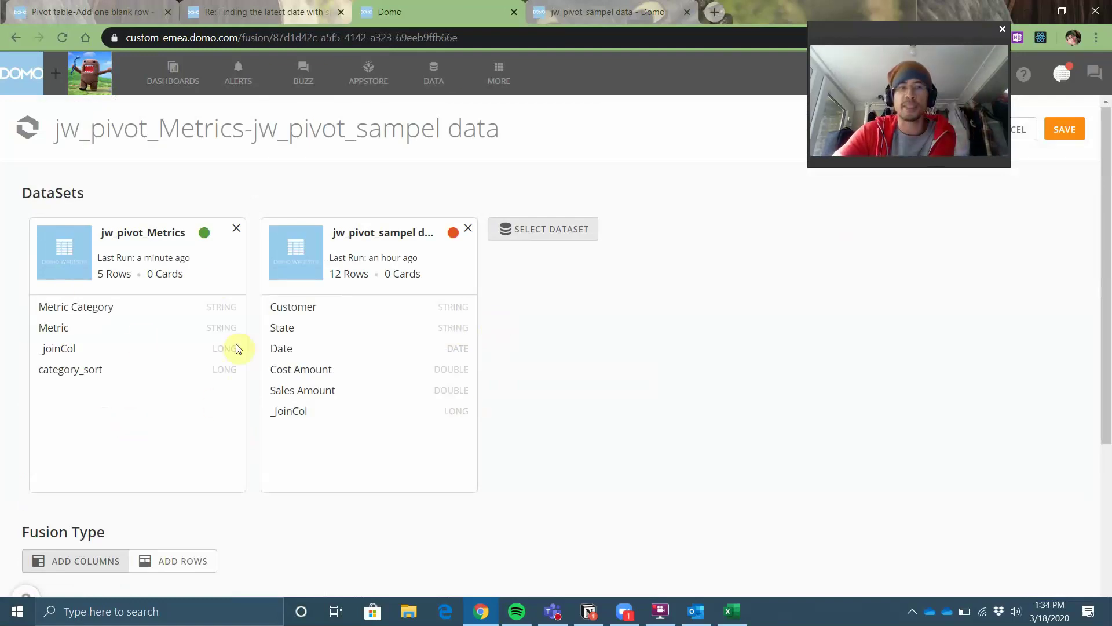
click(1063, 129)
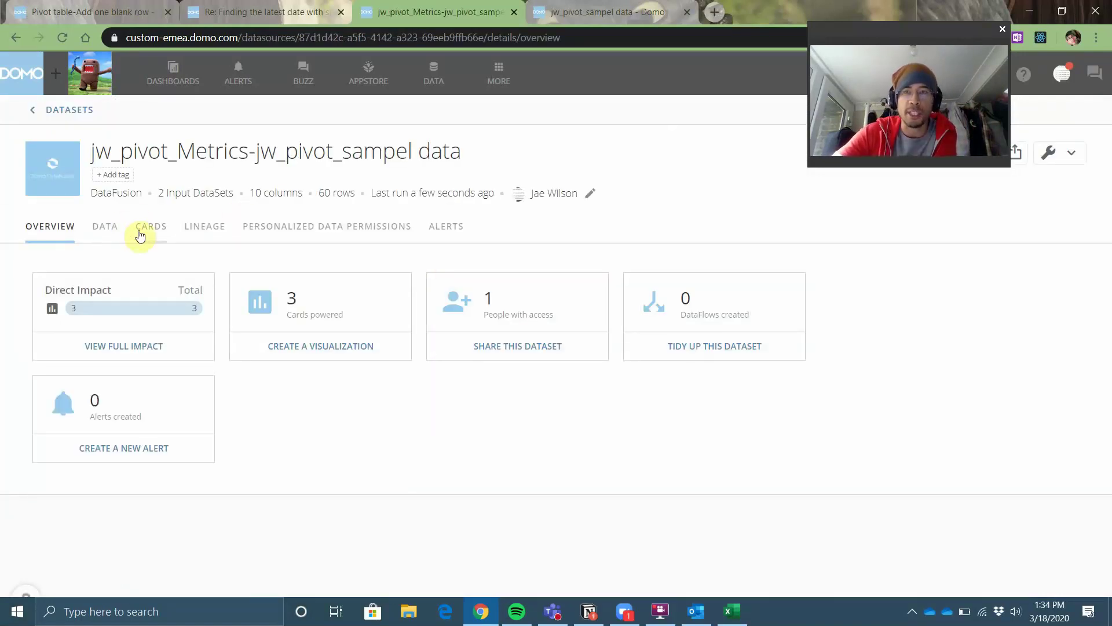
Step: Open the second connected card of the fused dataset for editing in Analyzer
click(139, 232)
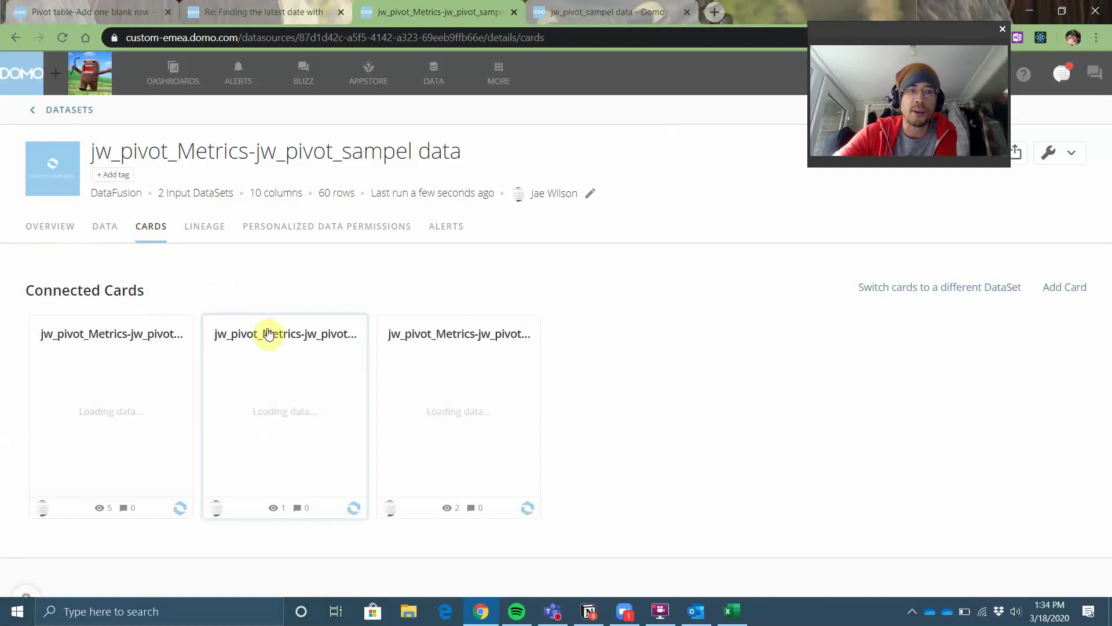
click(268, 334)
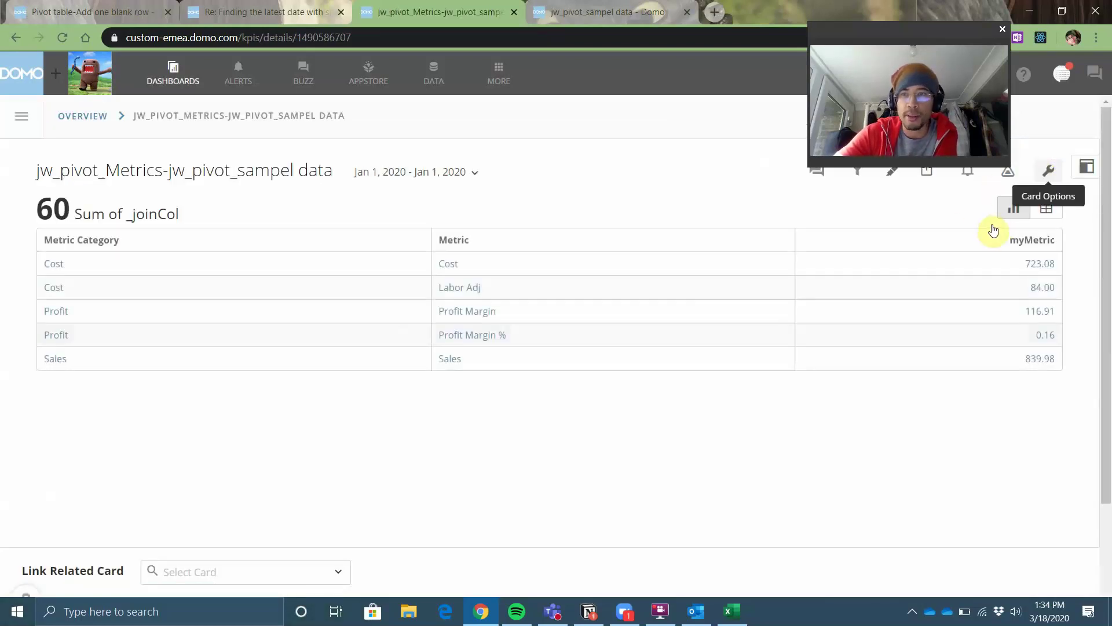
click(1048, 170)
click(956, 206)
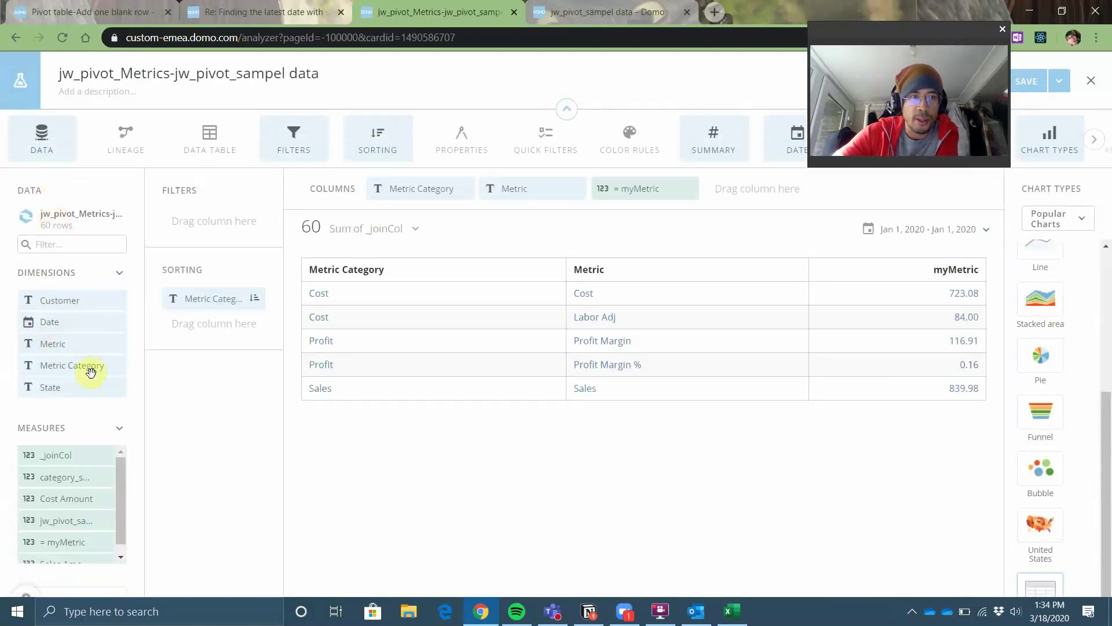
Step: Replace the Metric Category sort with category_sort, set to ascending order with no aggregation
drag(66, 476, 221, 330)
click(255, 299)
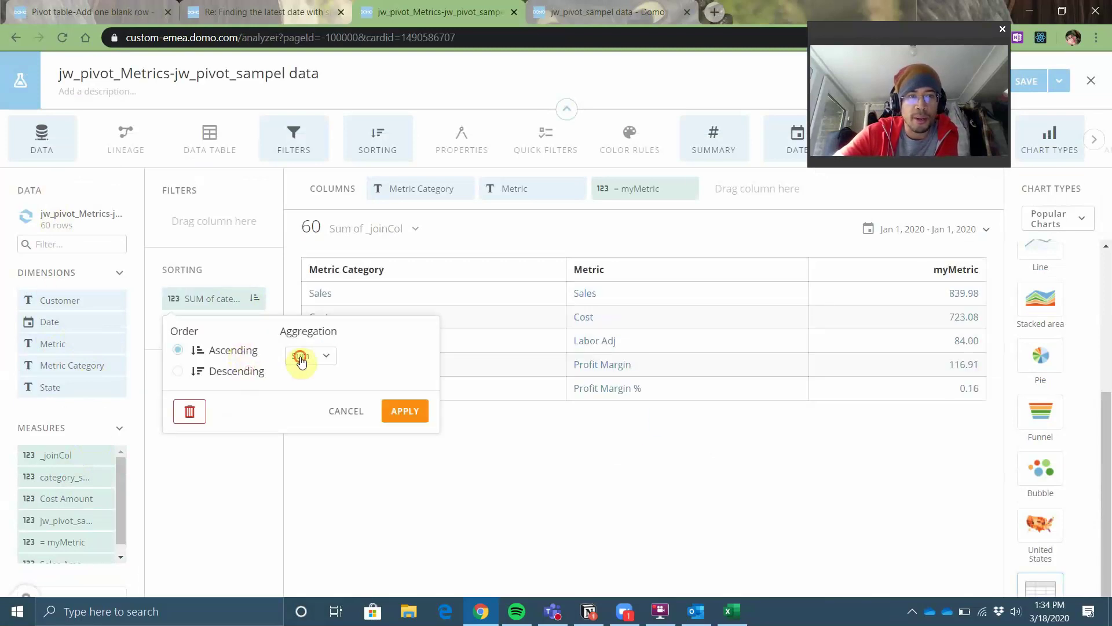
click(310, 355)
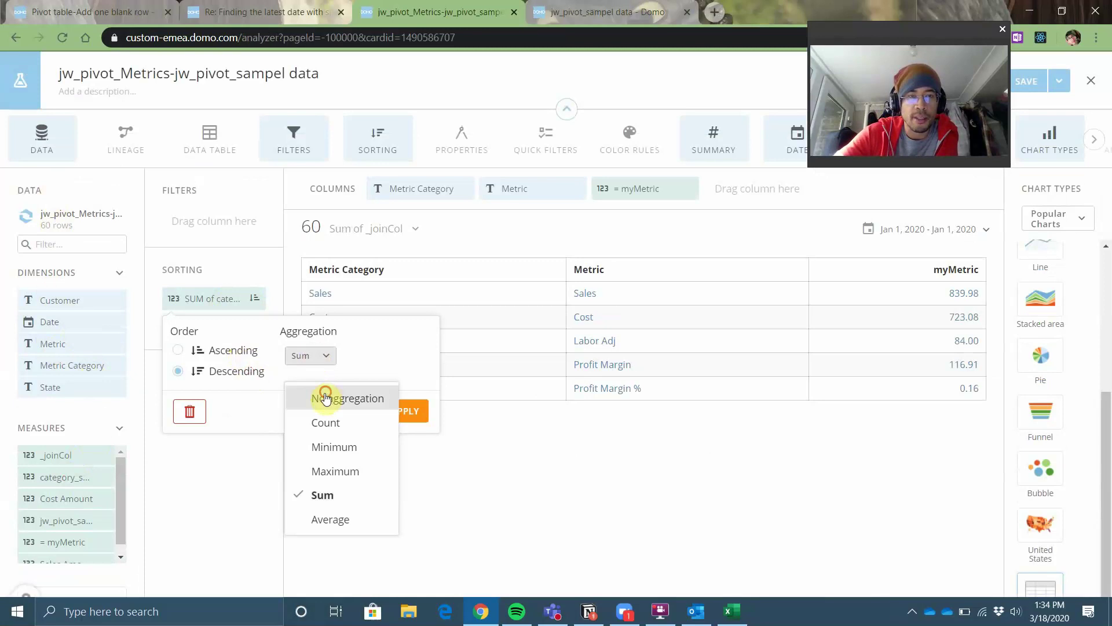
click(235, 372)
click(232, 360)
click(203, 355)
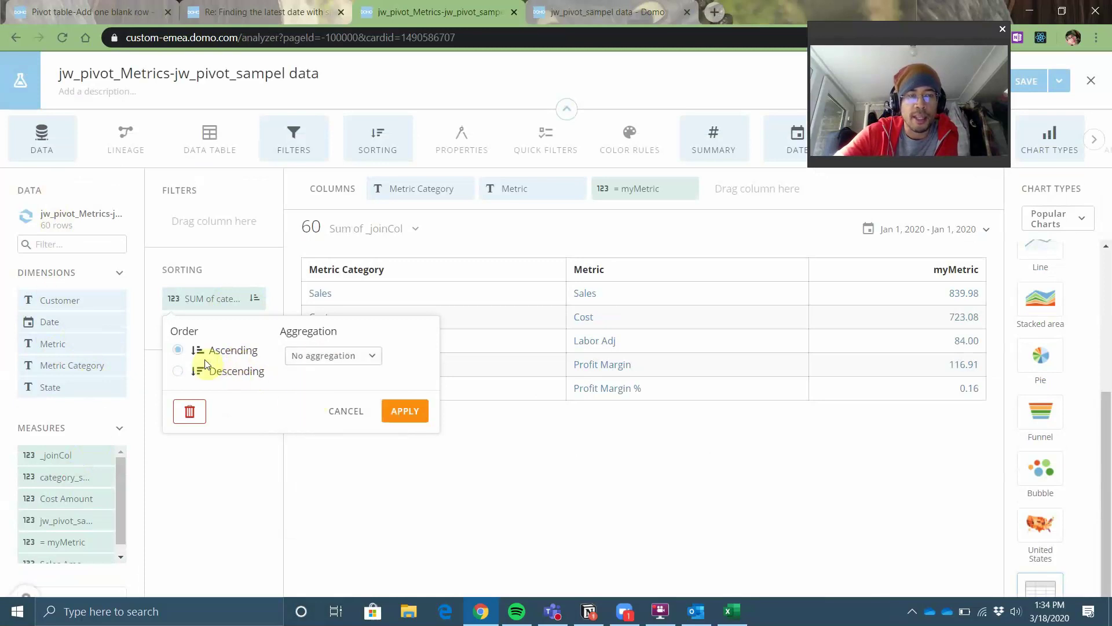
click(393, 419)
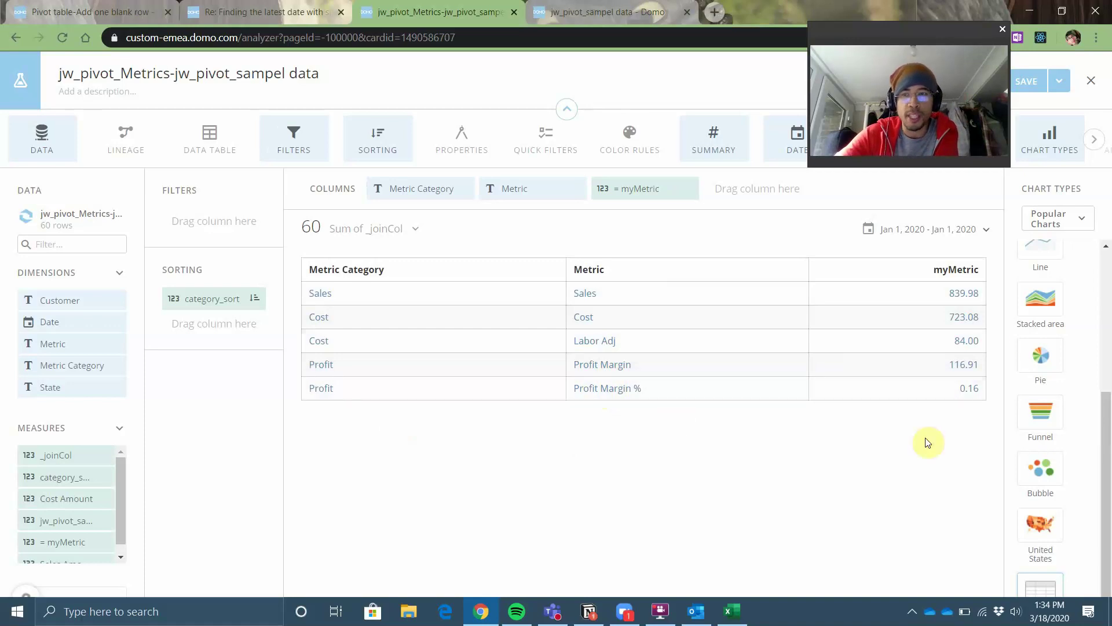
Step: Change the chart type to Pivot Table from Tables and Textboxes and add State to its columns
click(1082, 226)
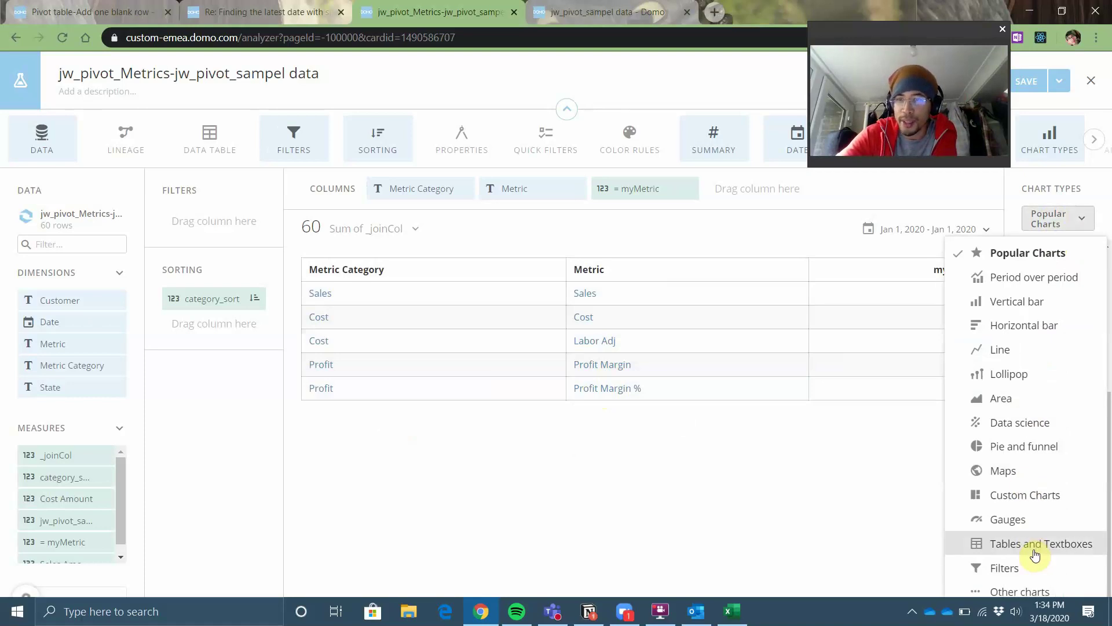
click(1035, 548)
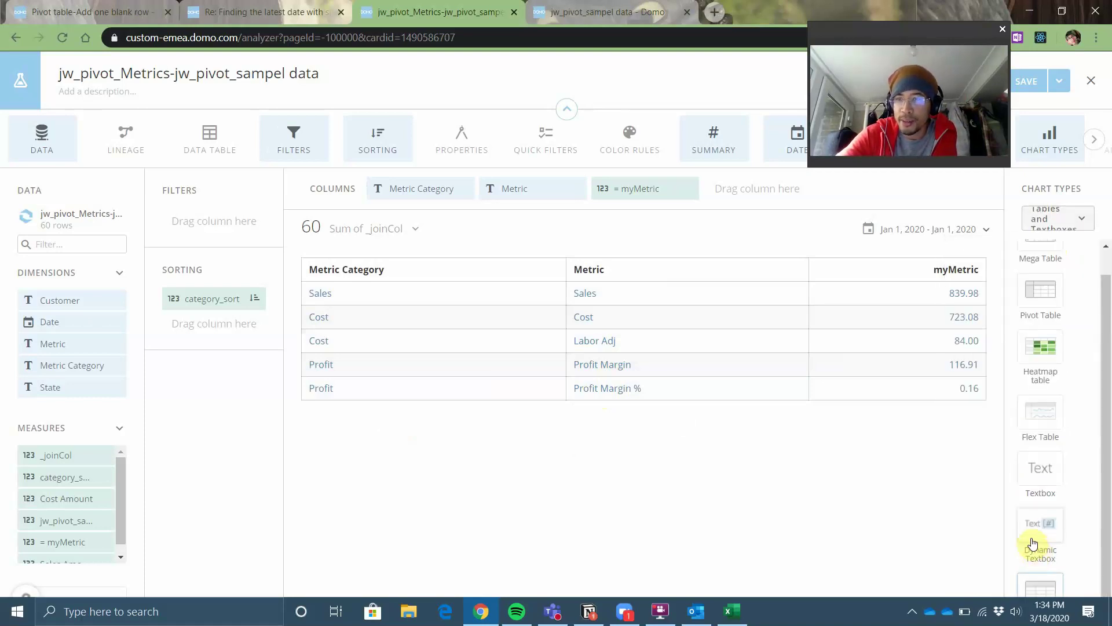
click(1043, 296)
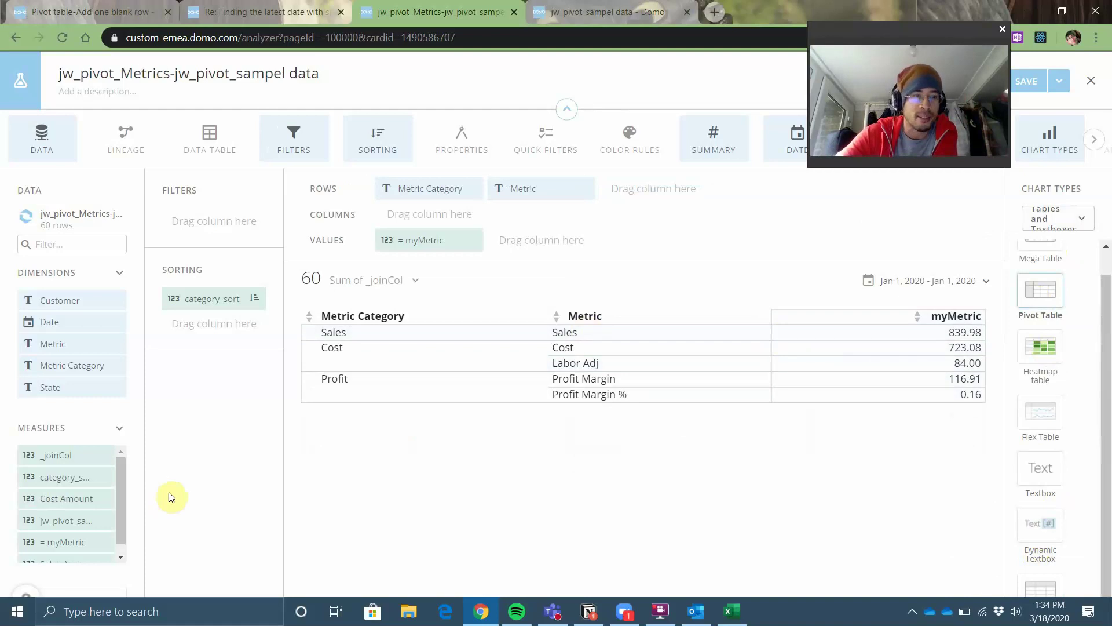
scroll(71, 499, down, 1)
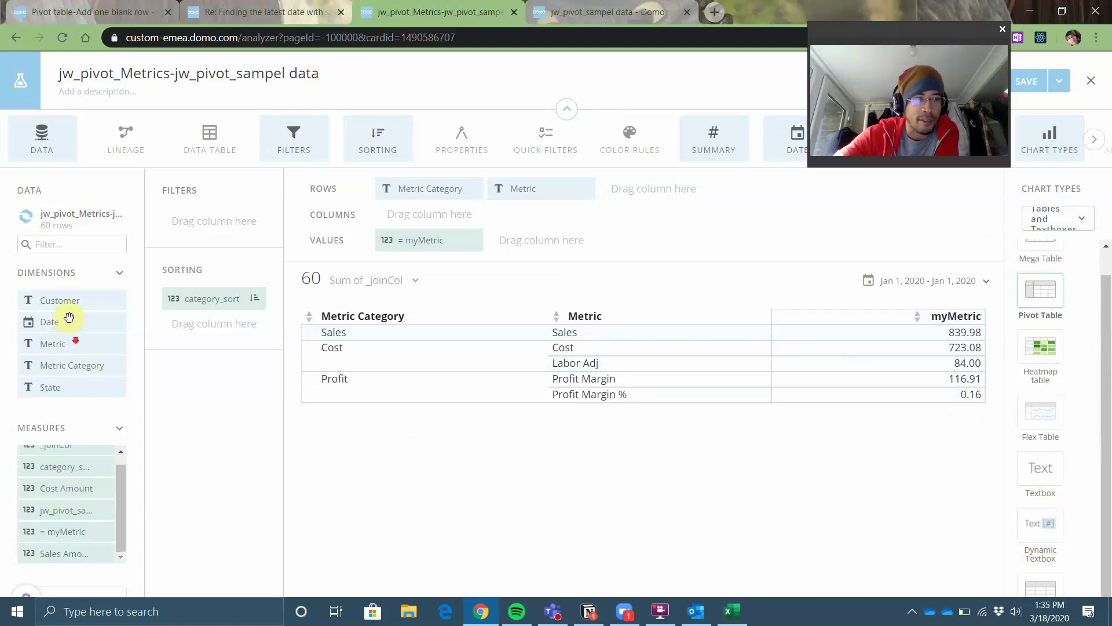
drag(69, 389, 422, 218)
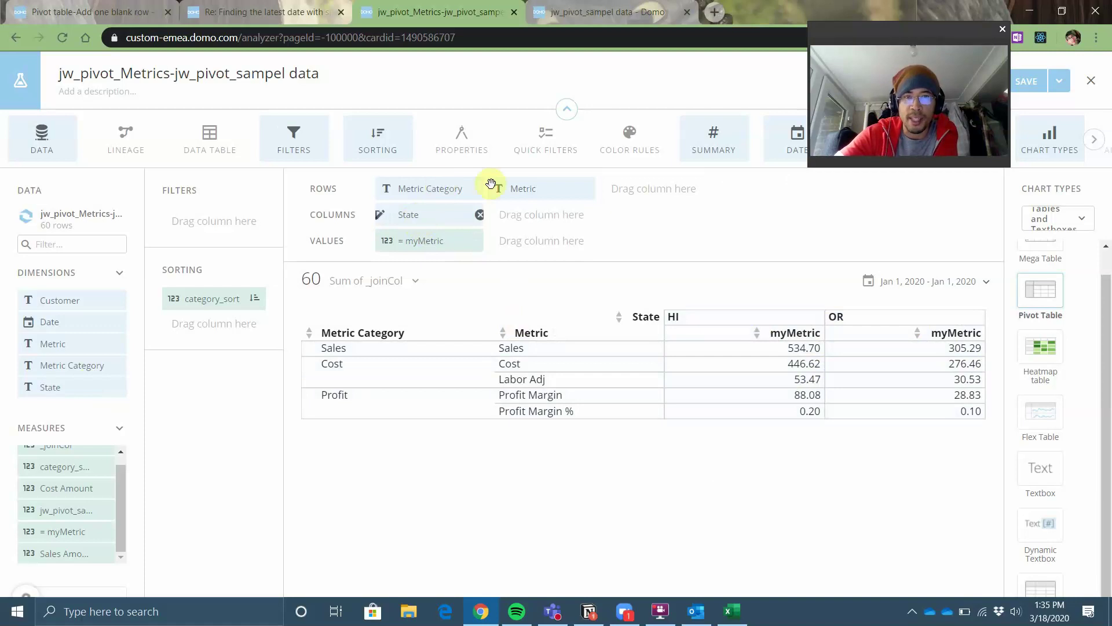
Step: Move State from the pivot table's columns to its first row field and remove Metric Category from the rows
mouse_move(471, 226)
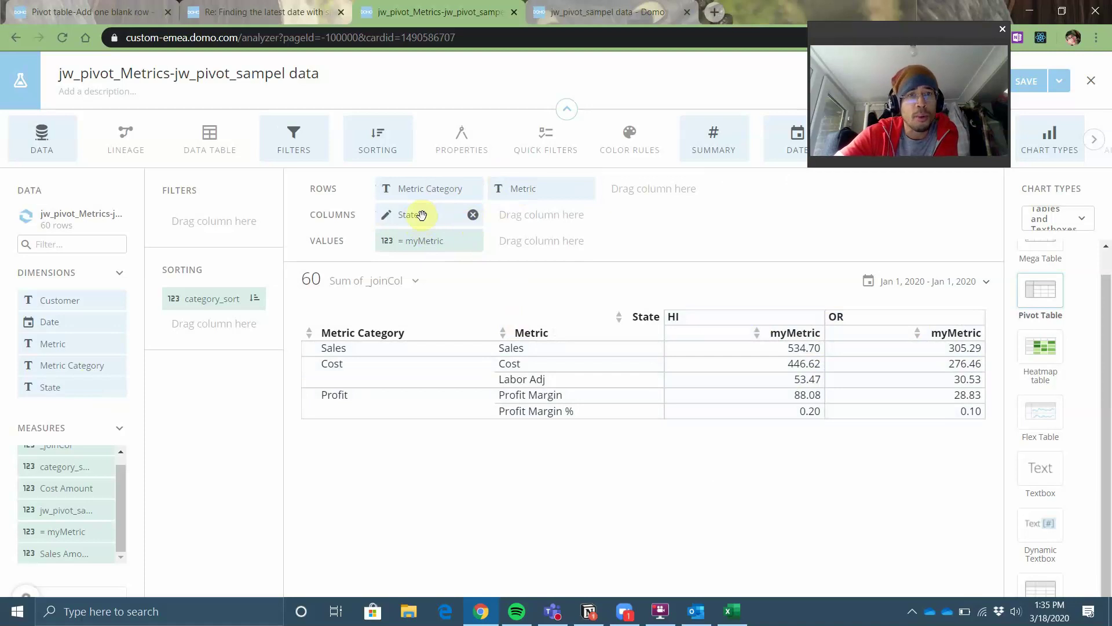
drag(422, 202, 423, 189)
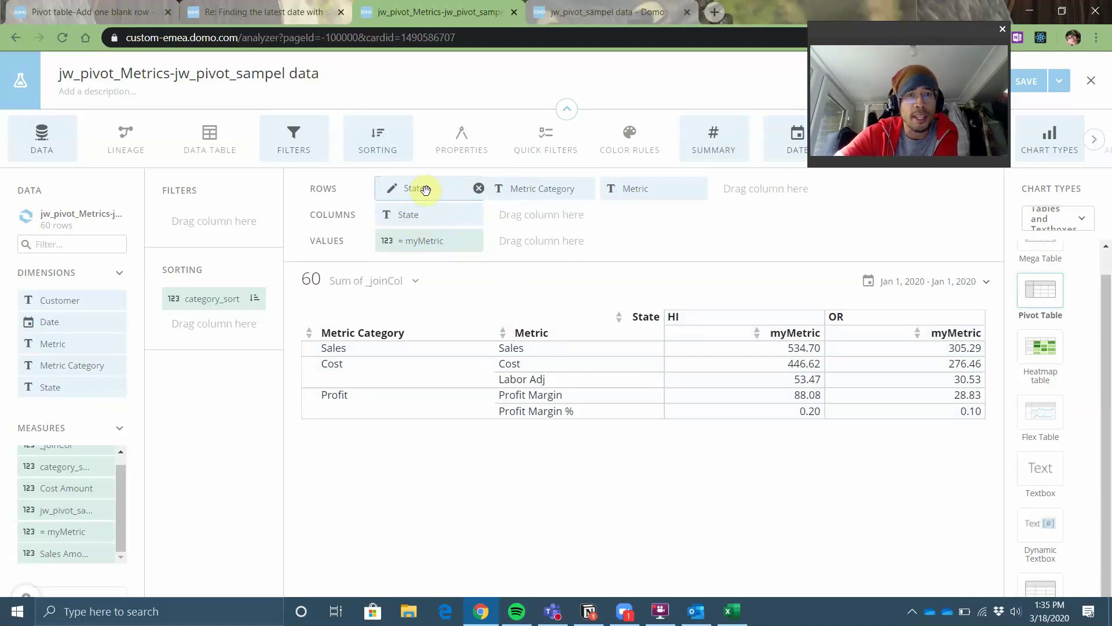
click(585, 189)
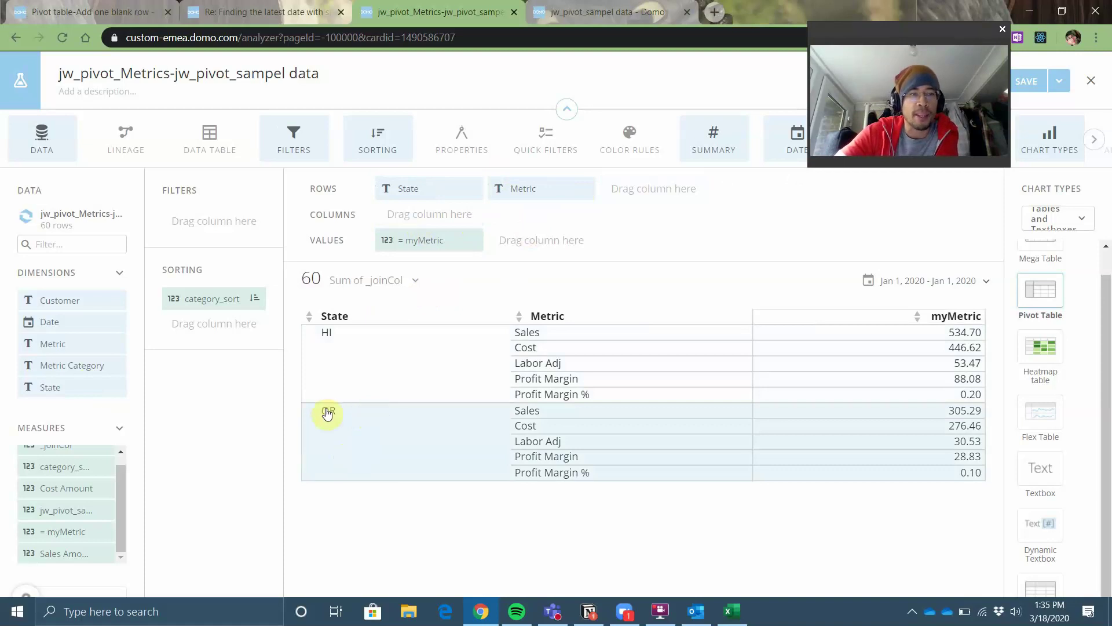
Step: Filter the pivot table by Metric Category to include only Cost
drag(99, 361, 192, 235)
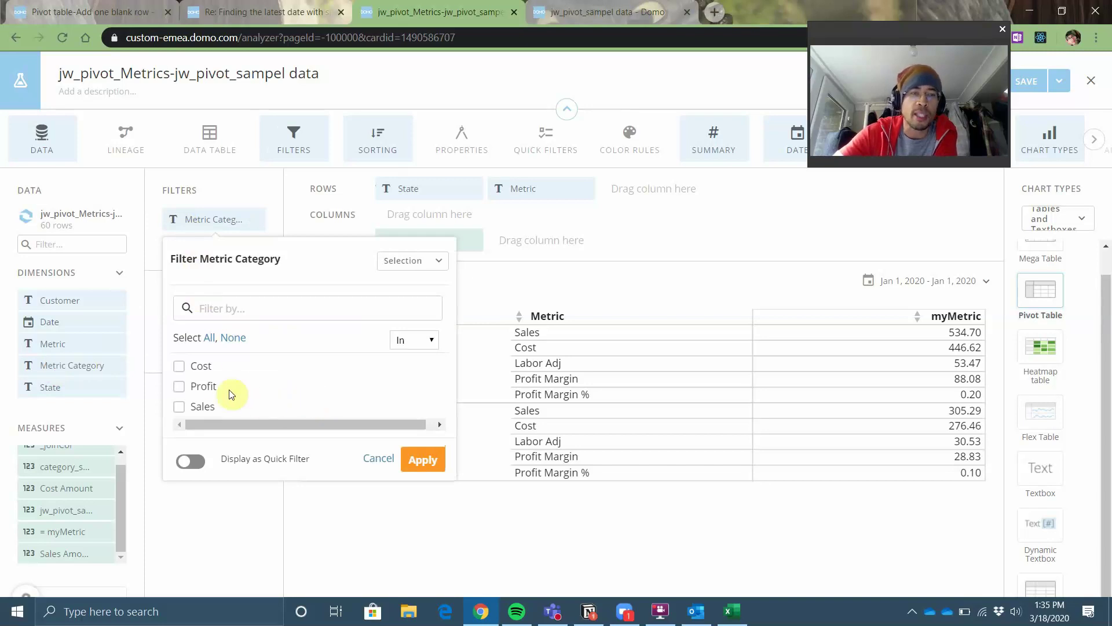
click(198, 366)
click(423, 515)
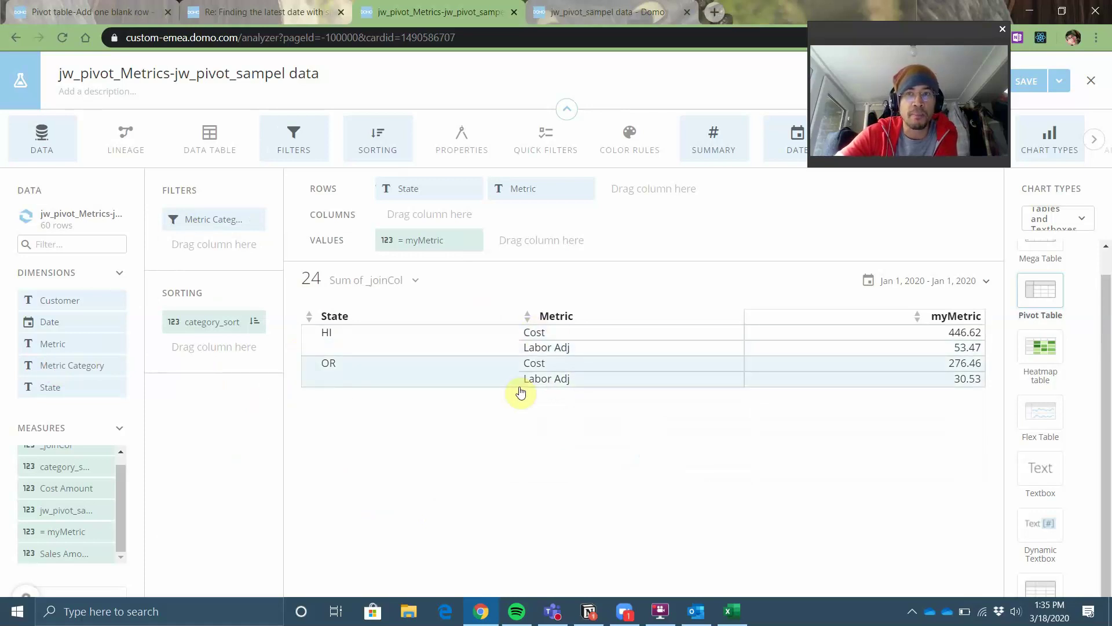
Step: Examine the desired pivot layout in the forum post's screen_shot.PNG preview and close the preview
click(91, 8)
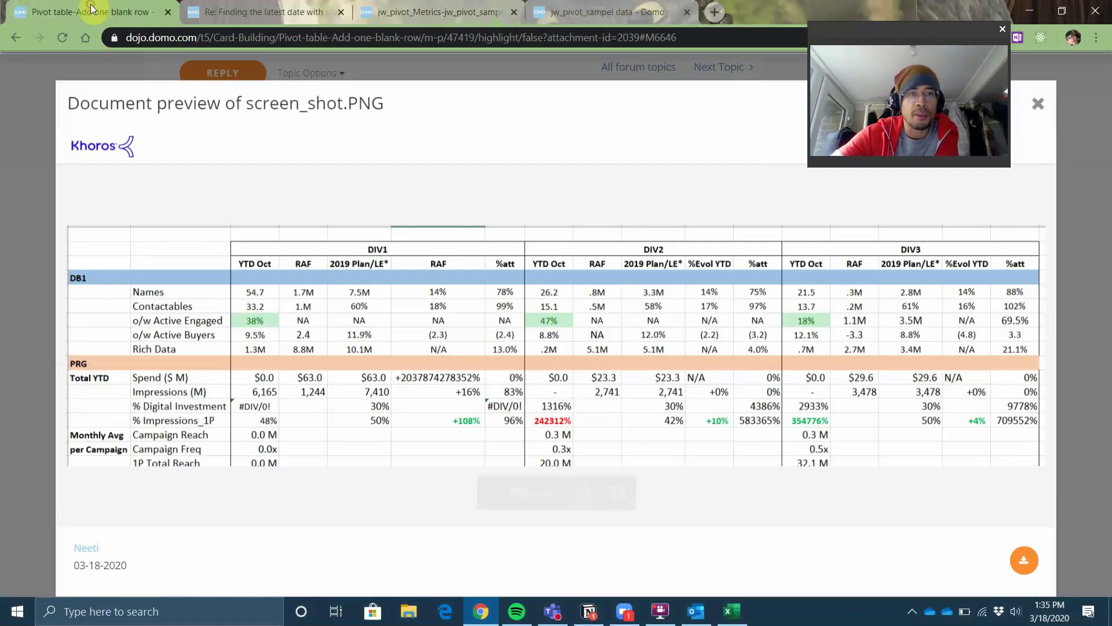
click(1036, 102)
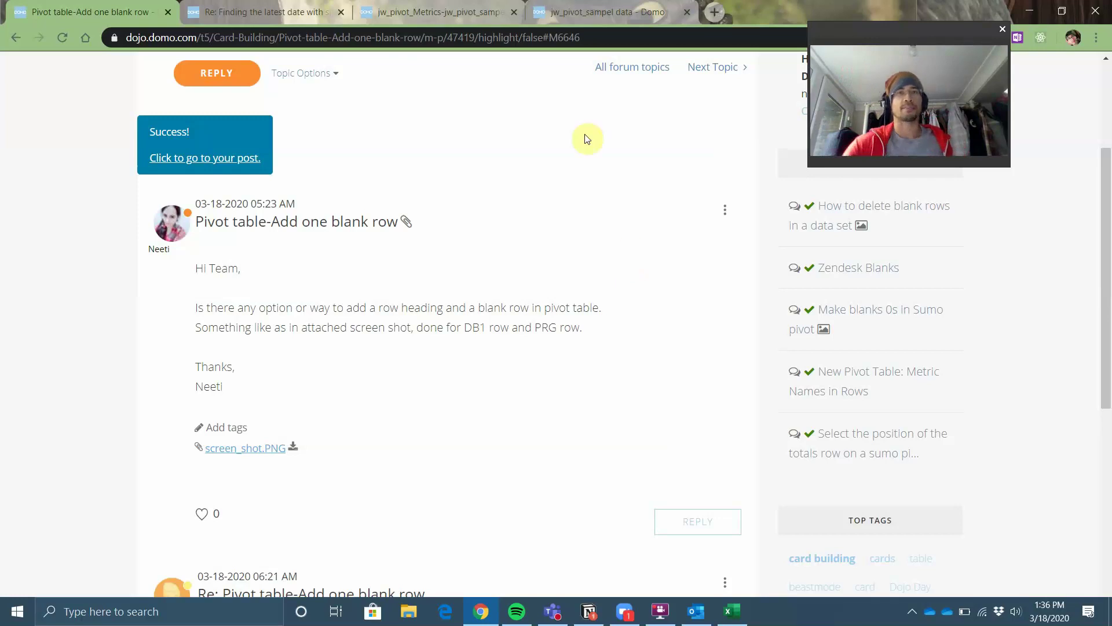
Step: Return to the fused pivot table card in Analyzer and open the myMetric calculation to review its CASE formula
click(581, 12)
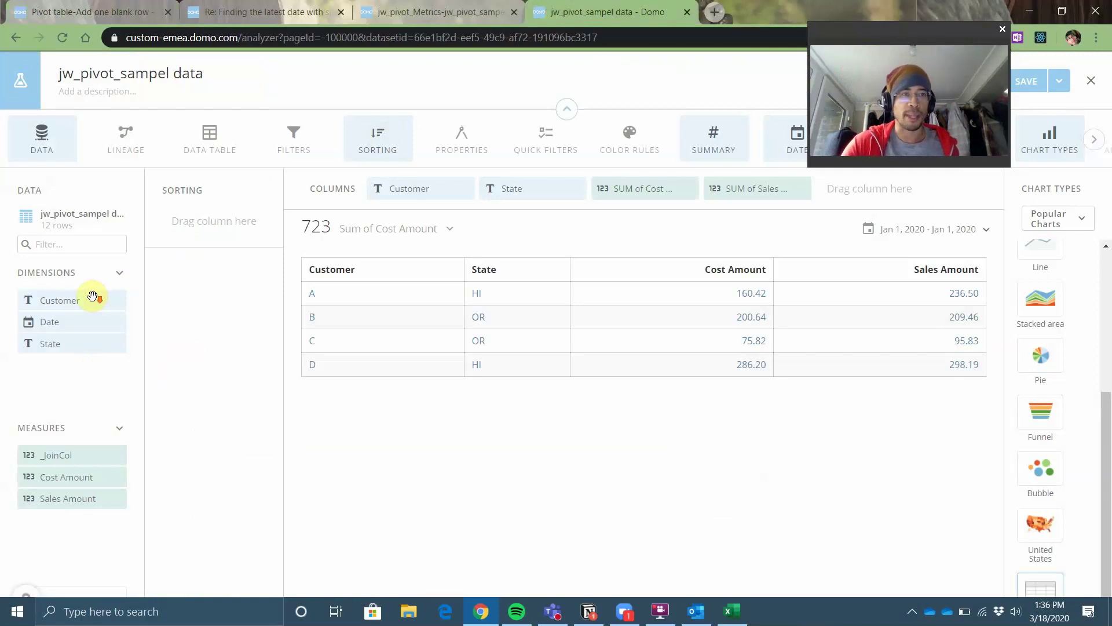
click(254, 12)
click(385, 12)
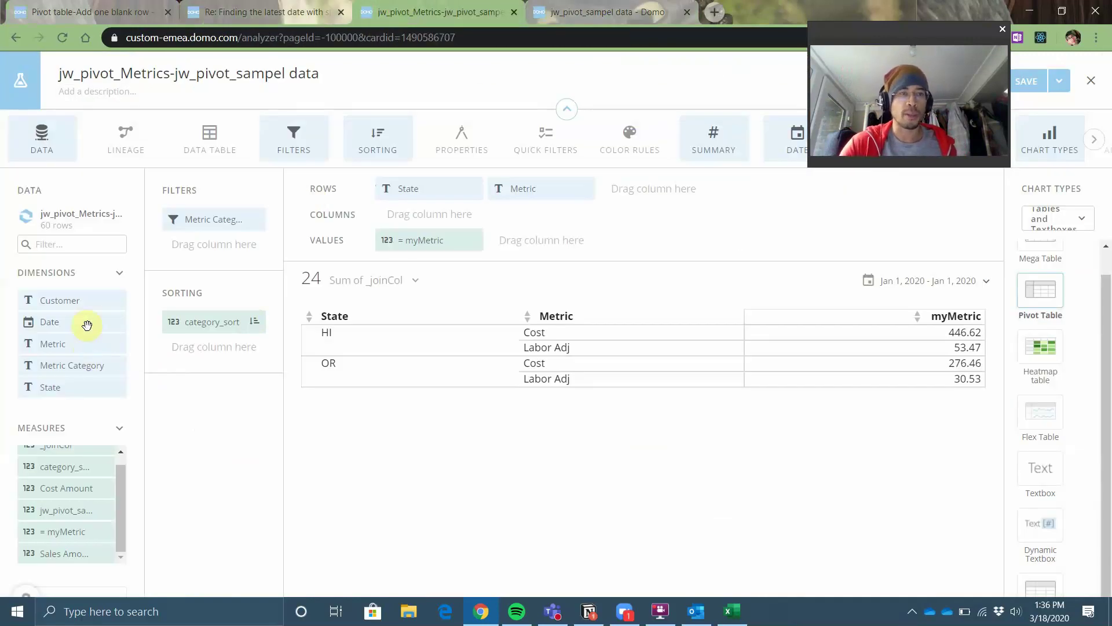
click(67, 531)
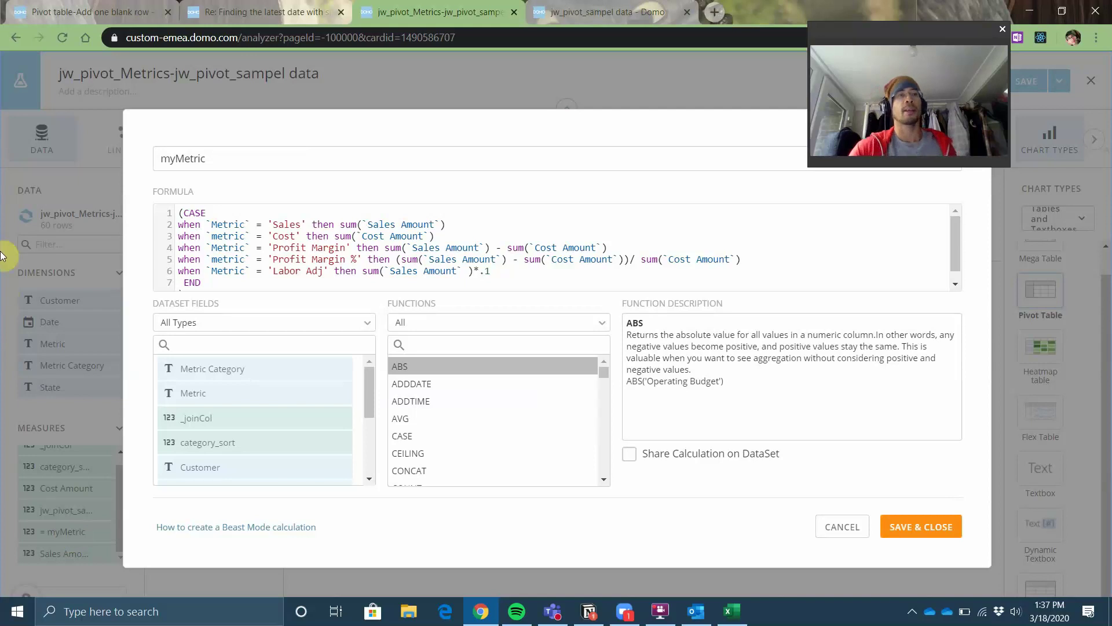
click(93, 11)
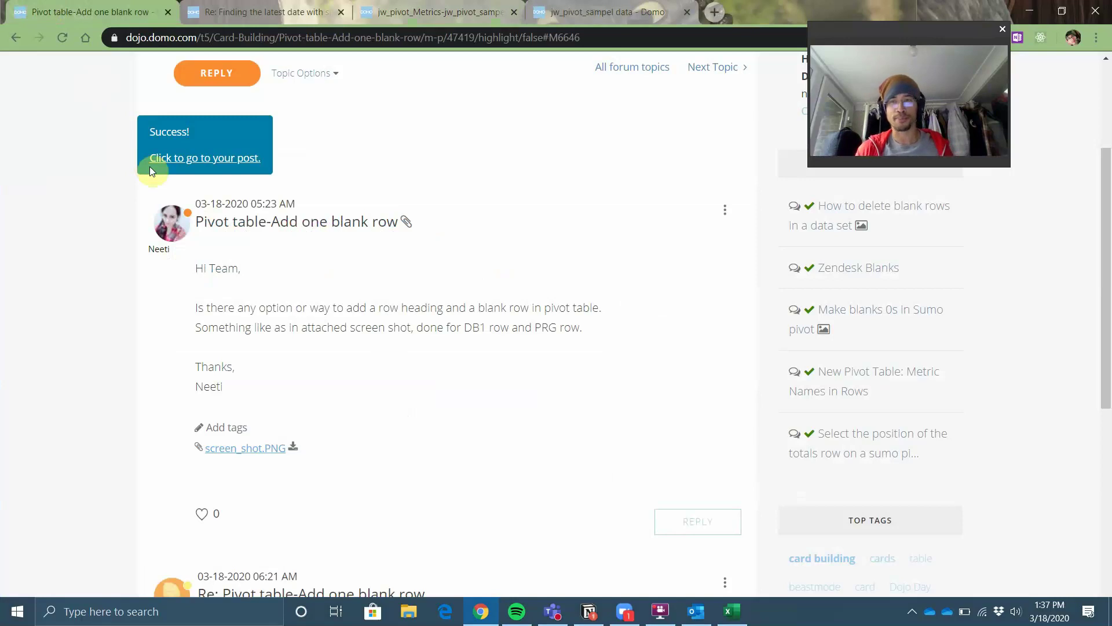
click(660, 611)
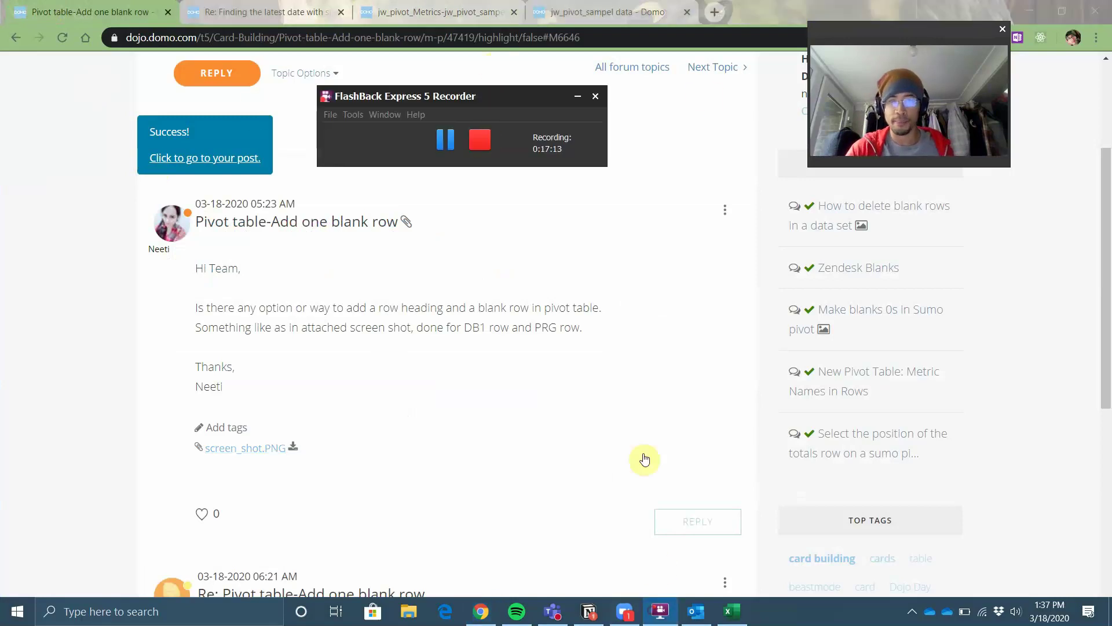